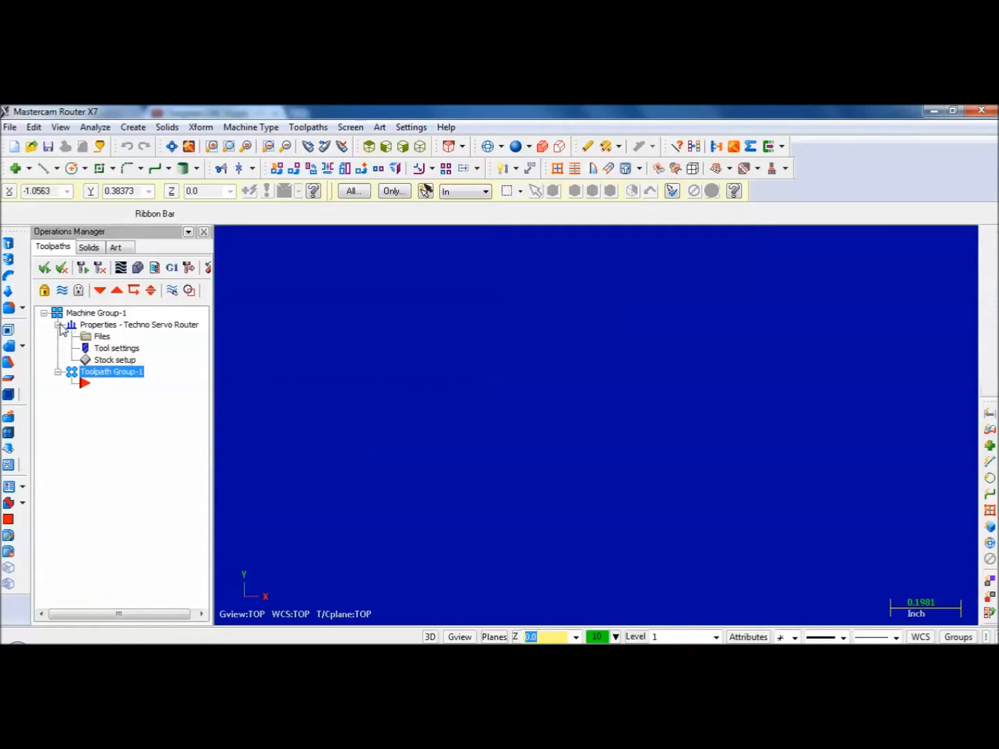
# - Set up rectangular stock 8 in X, 16 in Y and 0.75 in Z with its origin at the top face's left corner, and display it
pyautogui.click(97, 361)
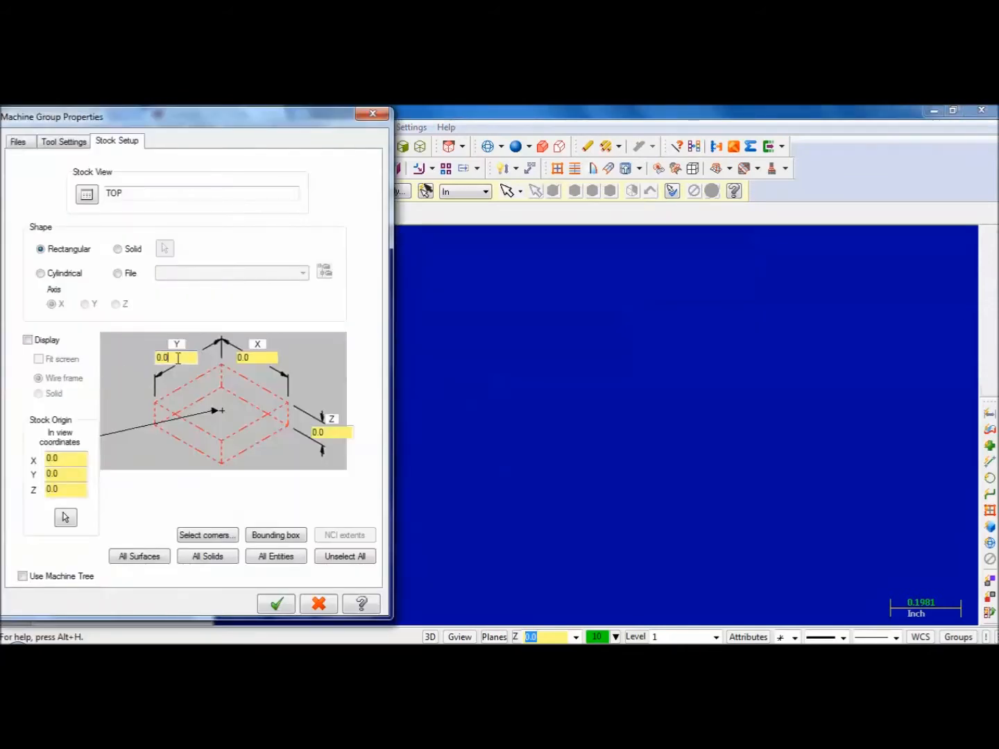
pyautogui.write('16')
pyautogui.press('Tab')
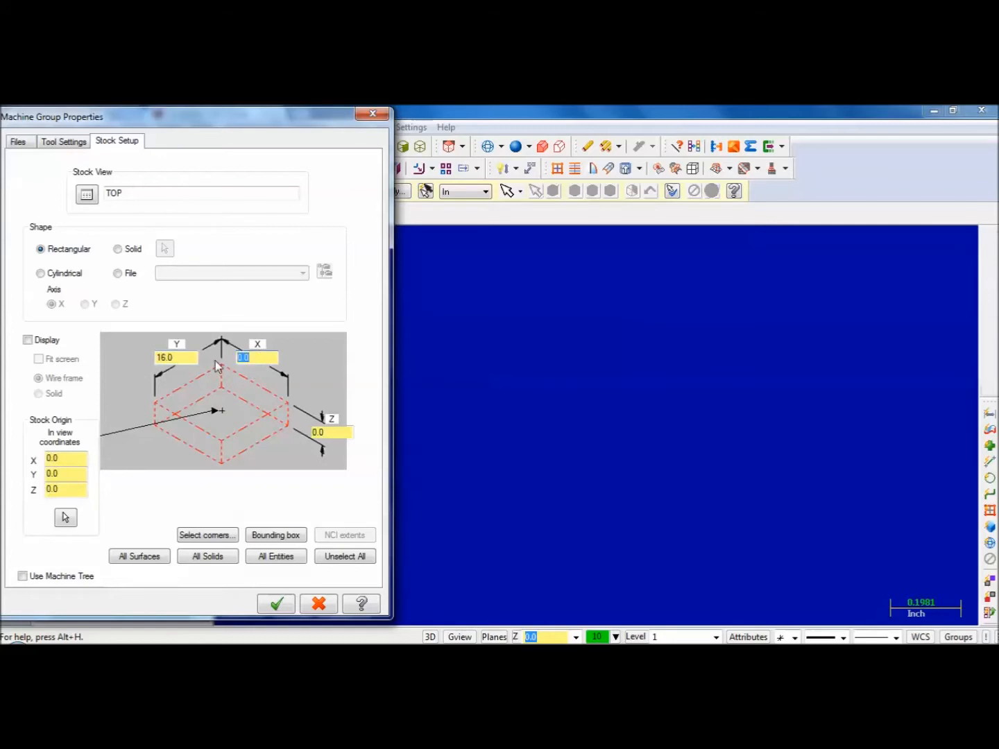
pyautogui.click(325, 432)
pyautogui.click(160, 412)
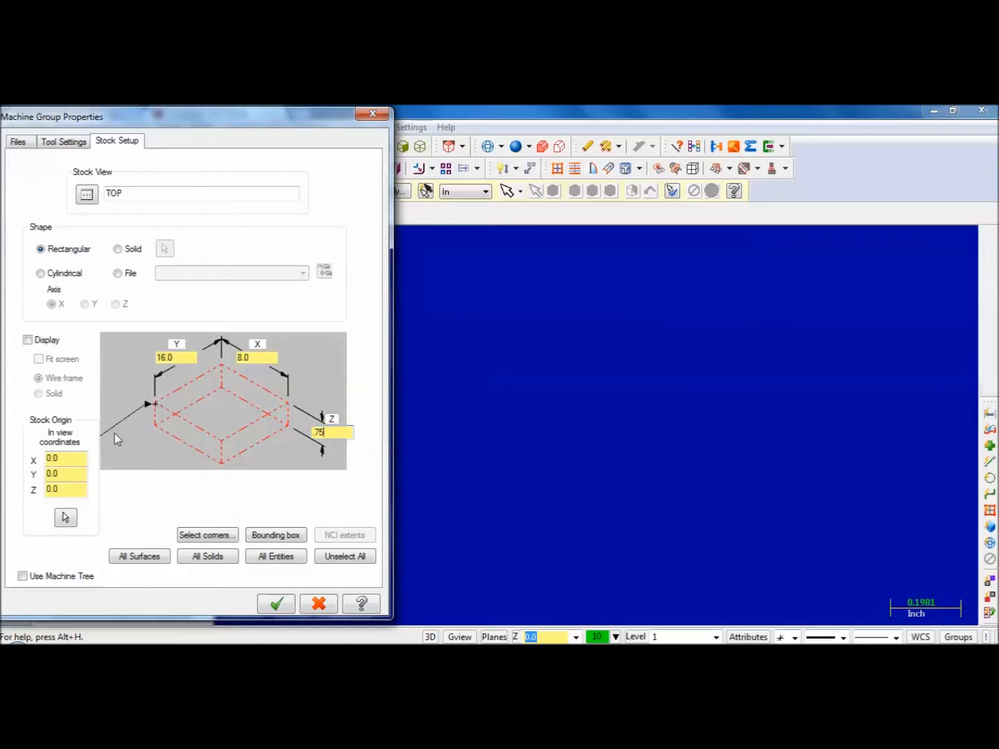
pyautogui.click(29, 341)
pyautogui.click(277, 604)
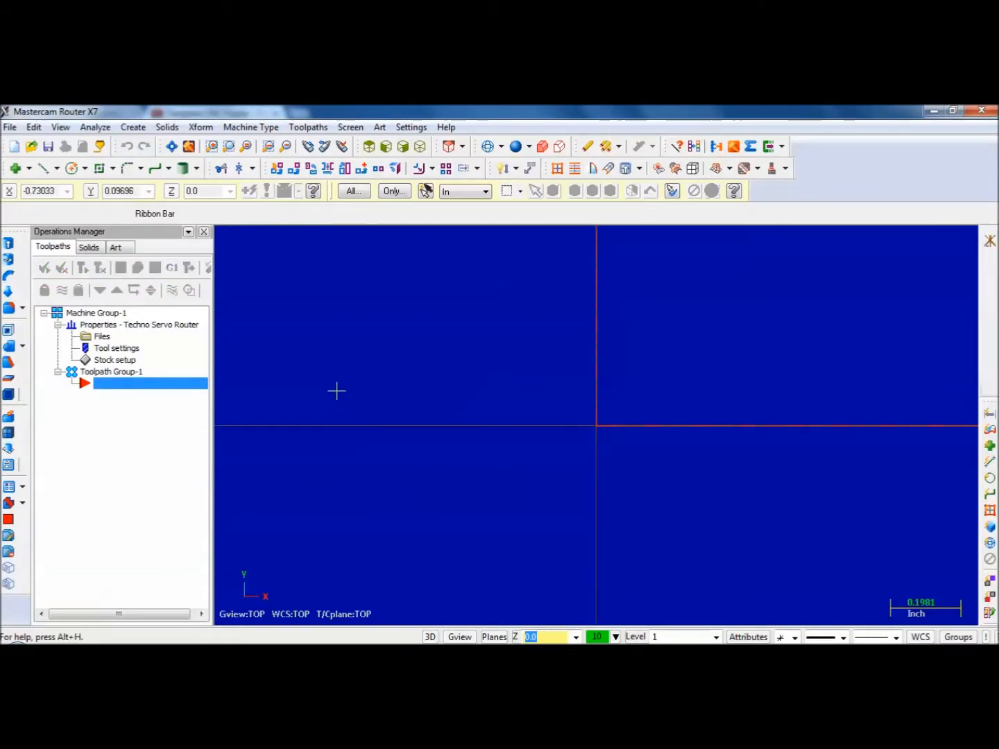
# - Create a 7 by 7 inch rectangle with its lower-left corner at the origin
pyautogui.click(134, 130)
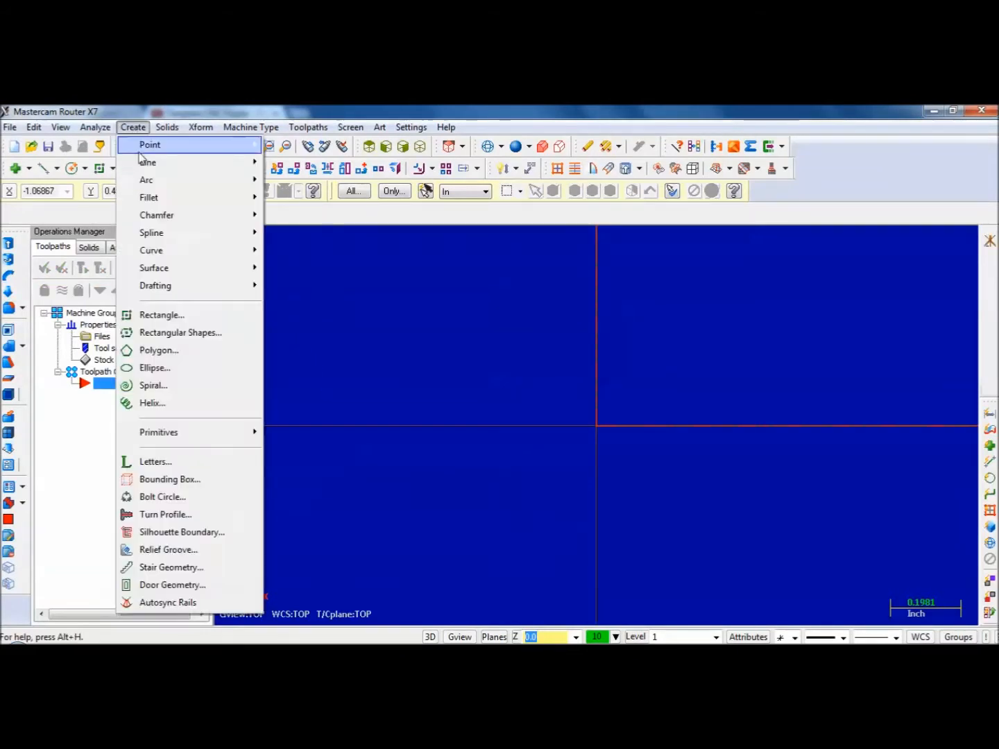
pyautogui.click(159, 315)
pyautogui.click(597, 427)
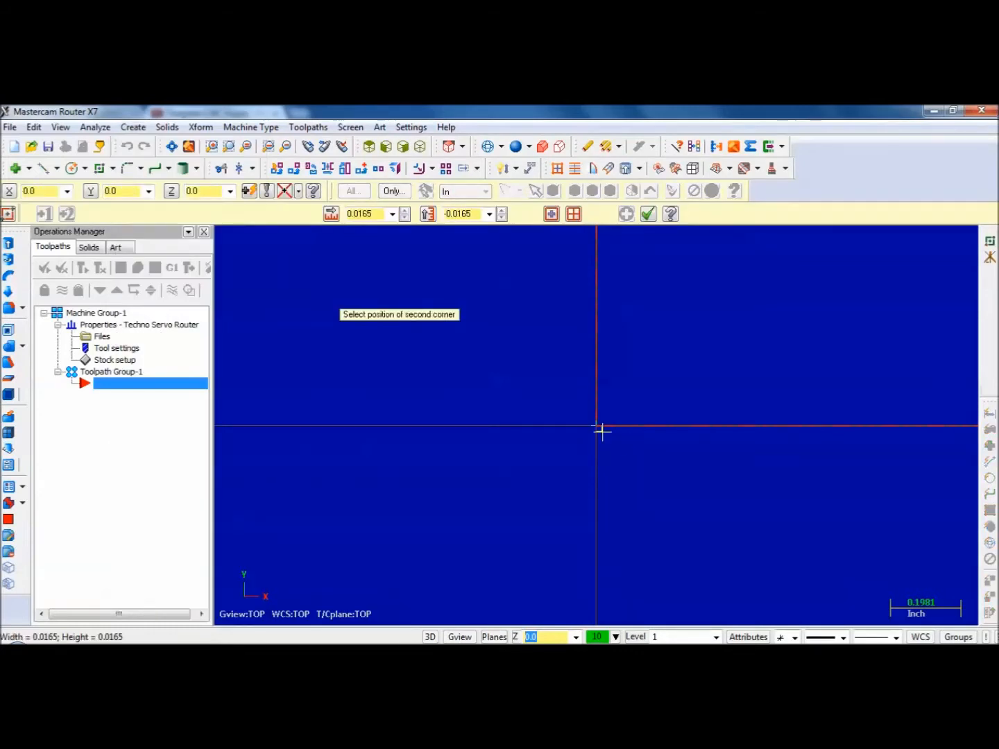
pyautogui.click(384, 213)
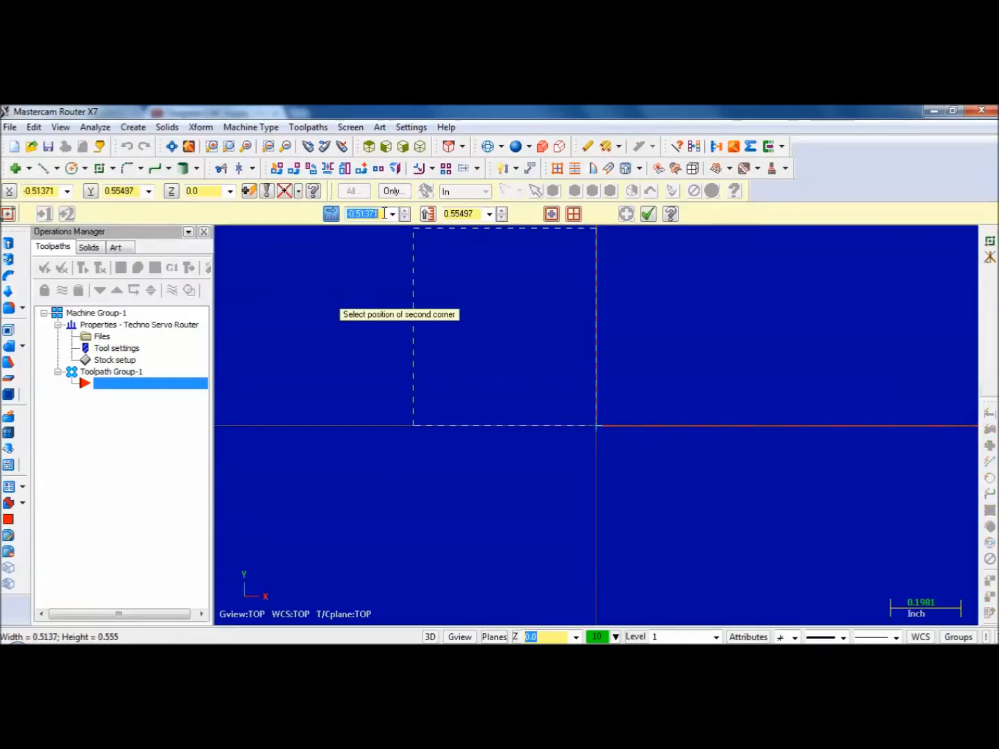
pyautogui.write('7')
pyautogui.click(479, 214)
pyautogui.write('7')
pyautogui.doubleClick(739, 292)
pyautogui.click(650, 213)
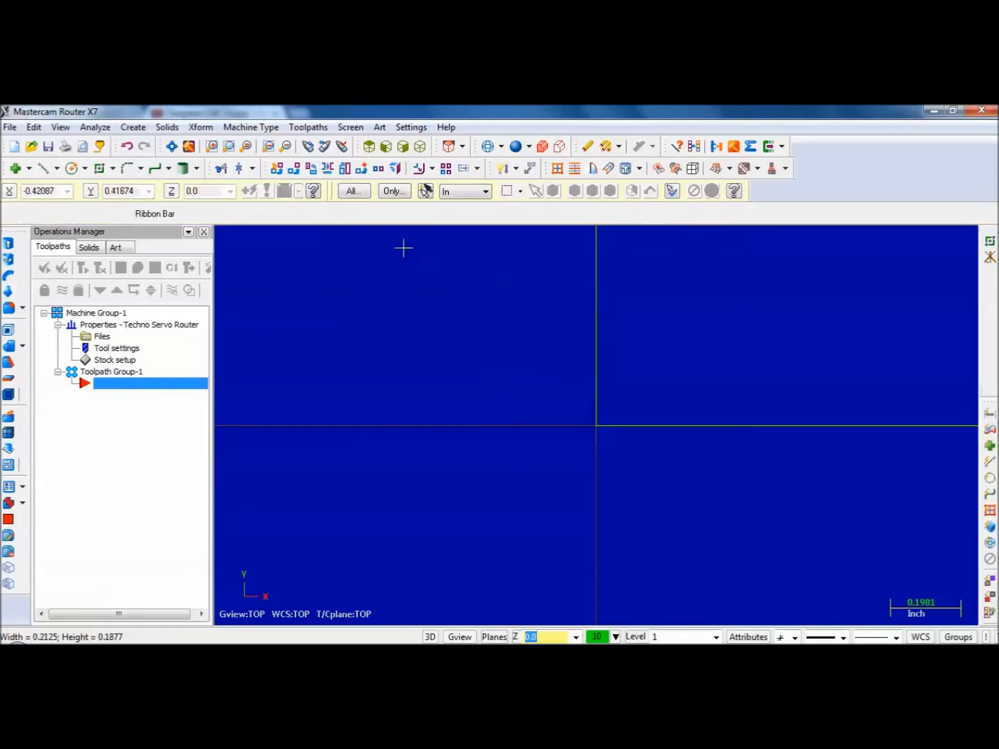
pyautogui.click(171, 145)
pyautogui.scroll(-1, 390, 313)
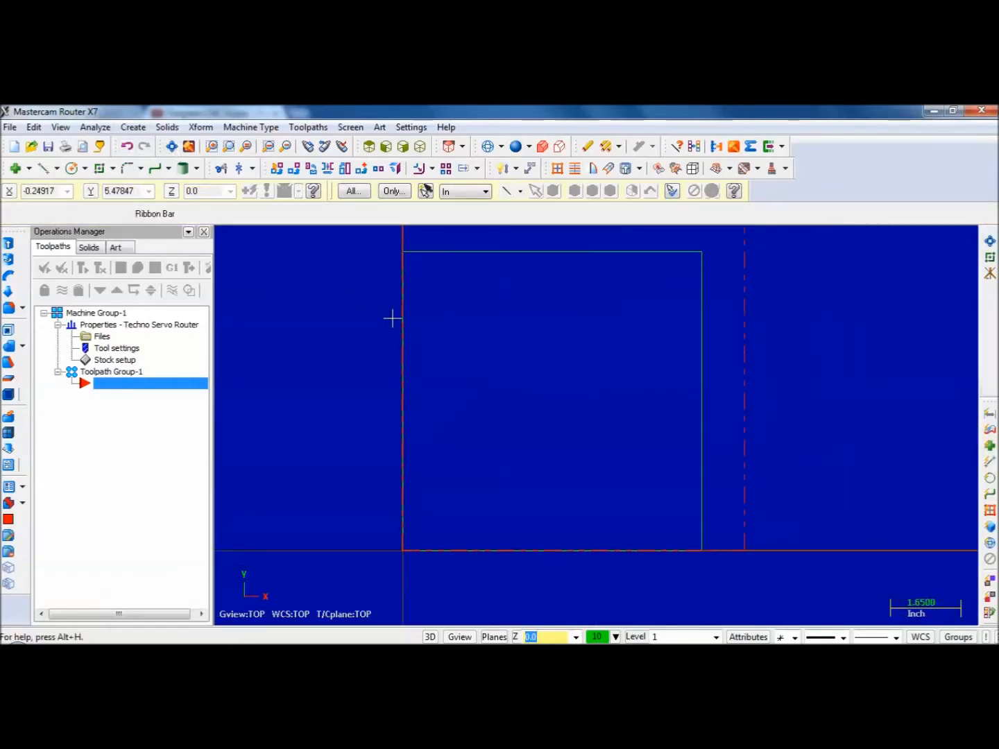
# - Offset the 7-inch square's contour inward by 0.48 inch as a copy
pyautogui.click(200, 127)
pyautogui.click(243, 284)
pyautogui.click(425, 252)
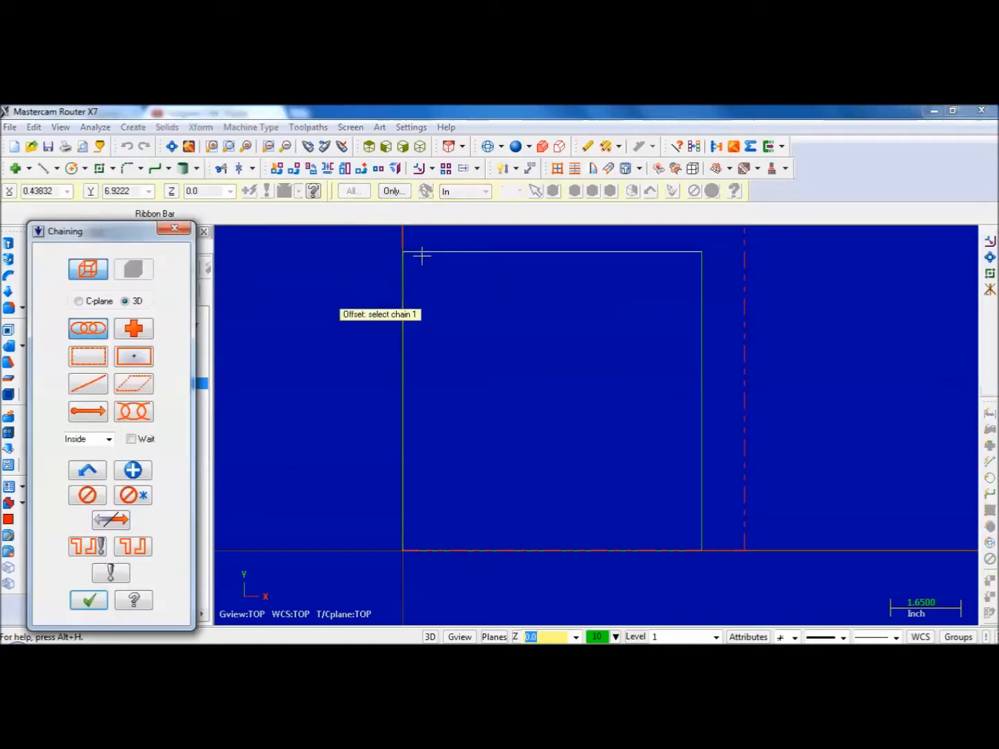
pyautogui.click(90, 601)
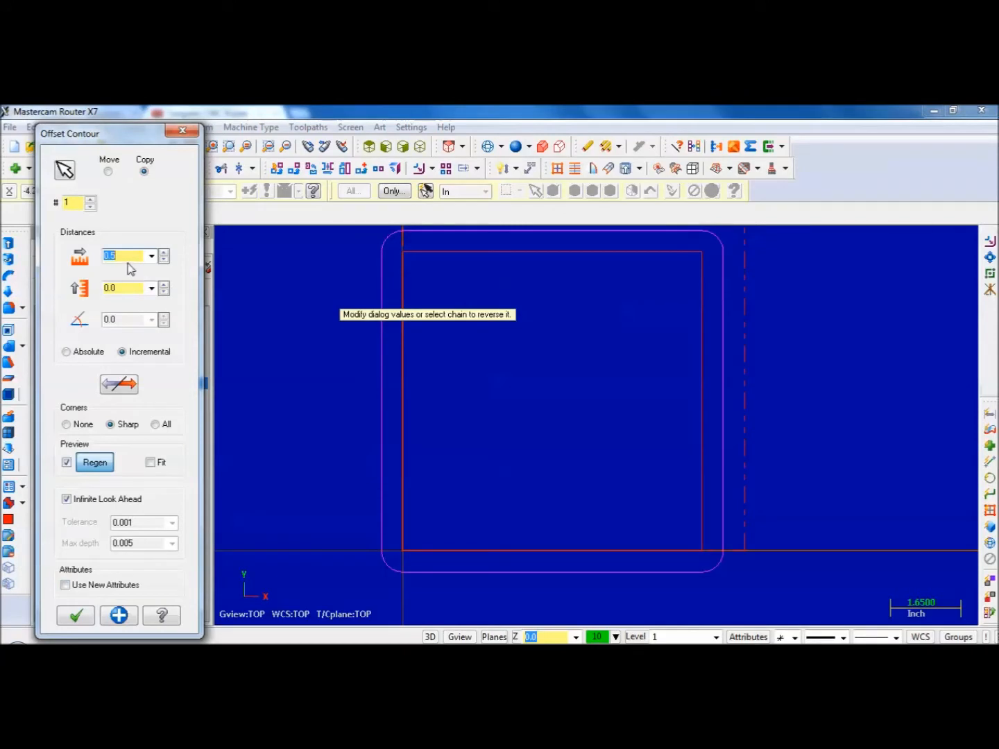
pyautogui.click(125, 392)
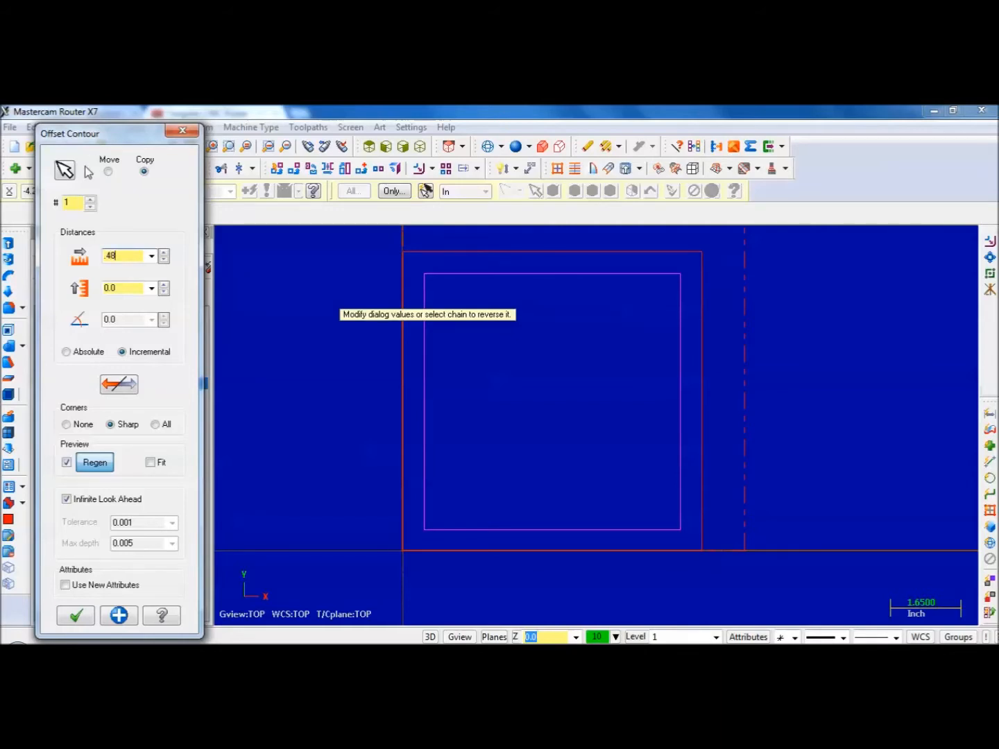
pyautogui.click(107, 172)
pyautogui.click(143, 172)
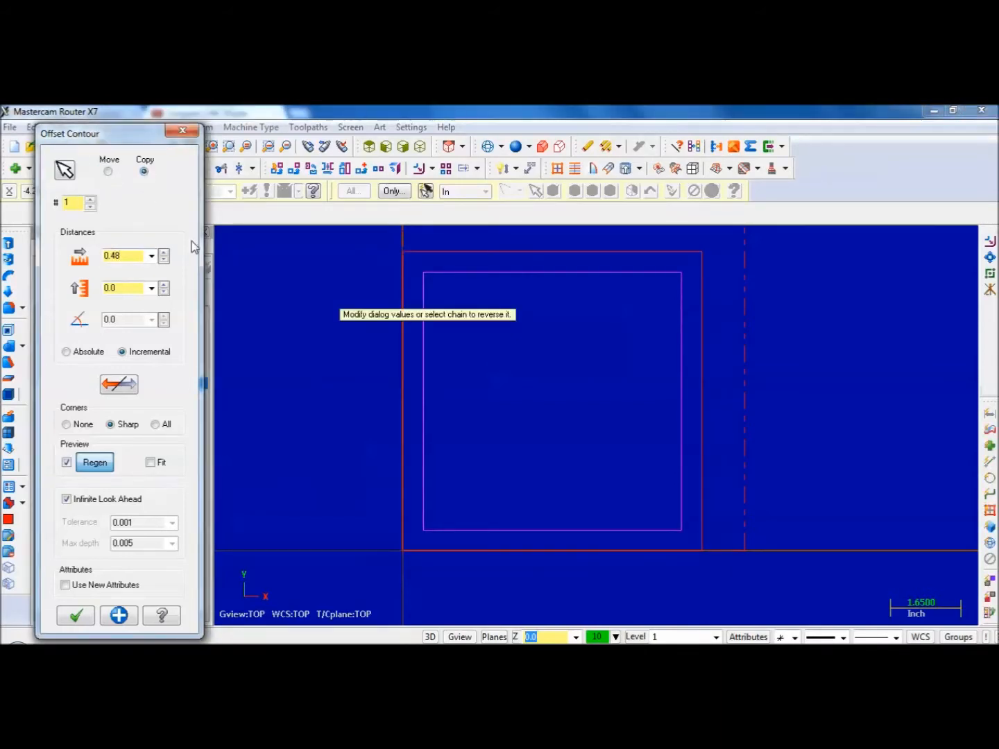
pyautogui.click(75, 616)
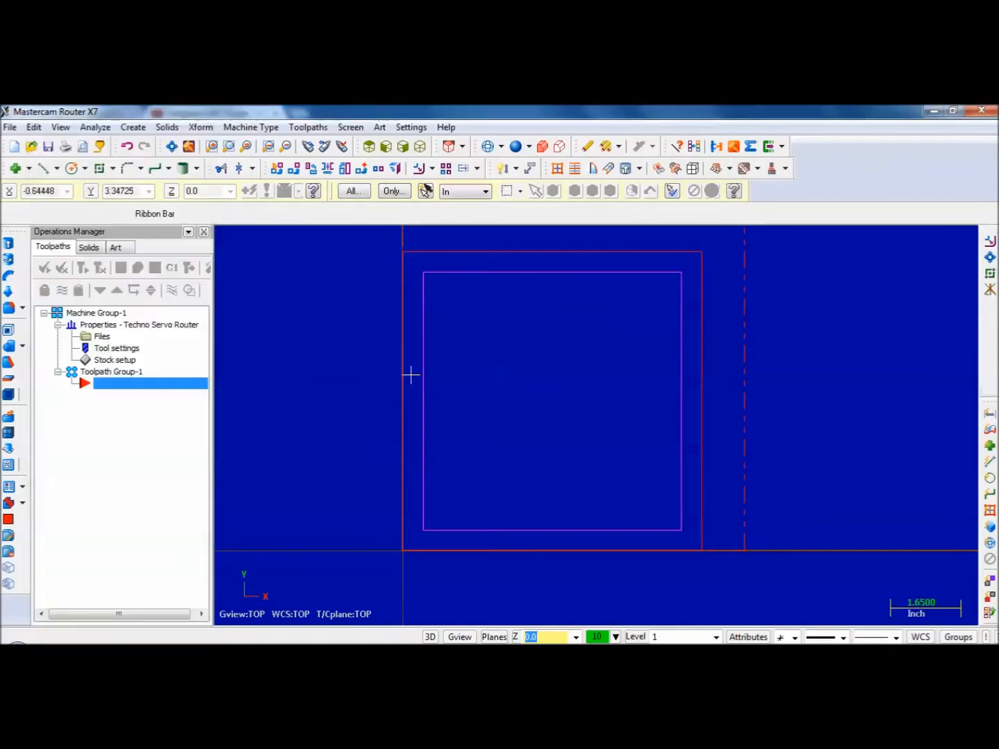
# - Create a separate 6 by 6 inch rectangle to the right of the stock outline
pyautogui.scroll(-3, 307, 370)
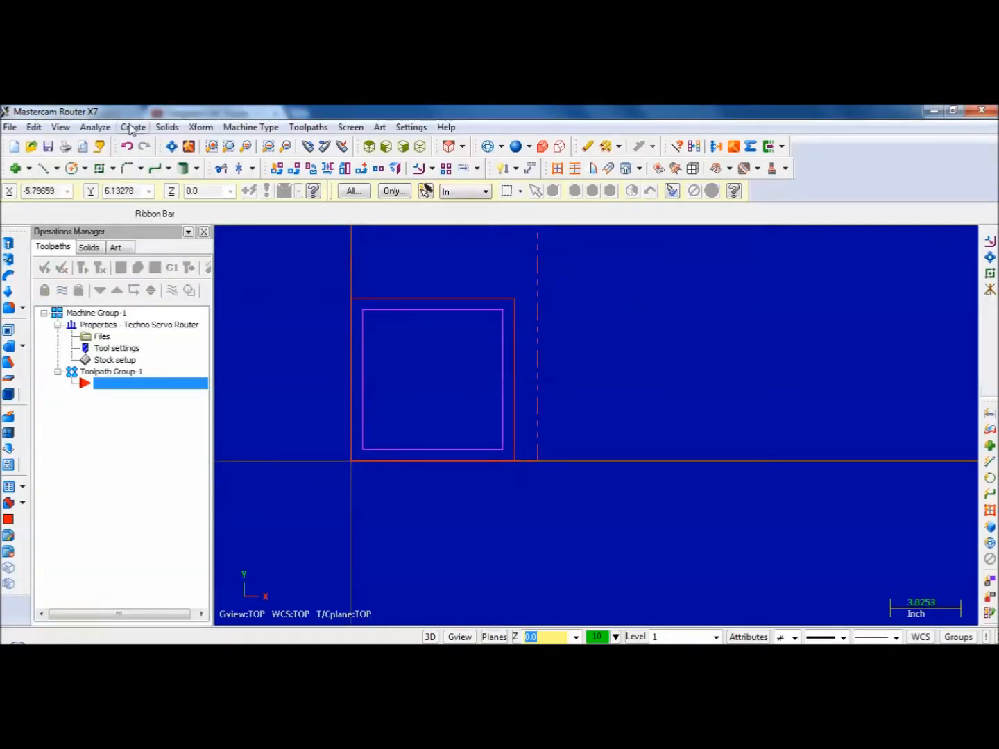
pyautogui.click(133, 127)
pyautogui.click(162, 317)
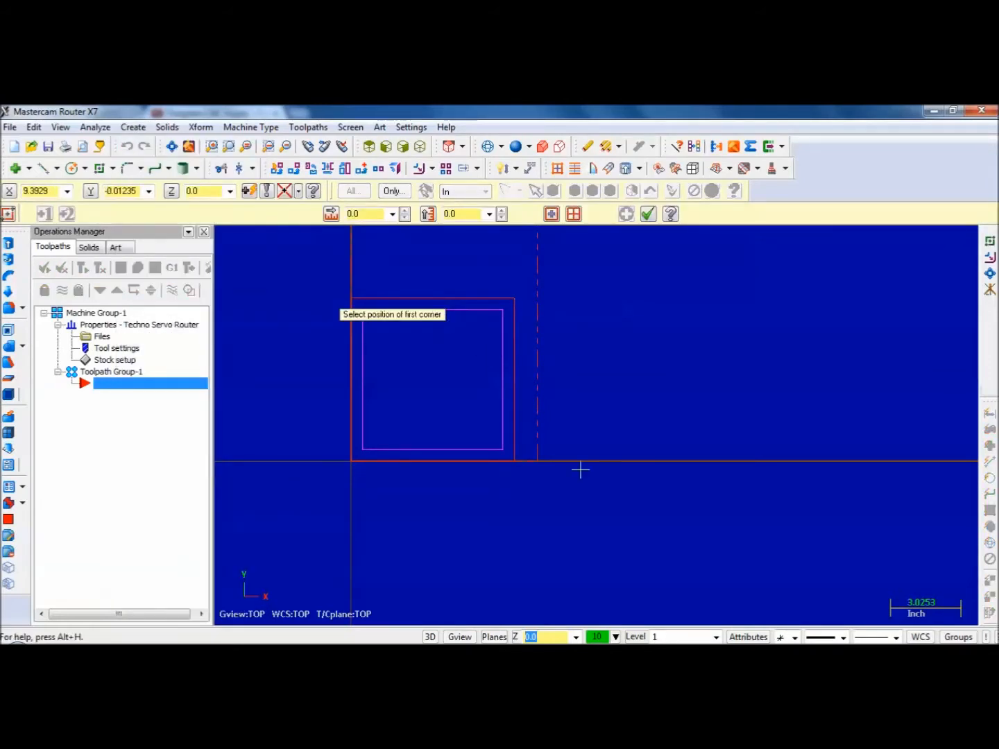
pyautogui.click(581, 434)
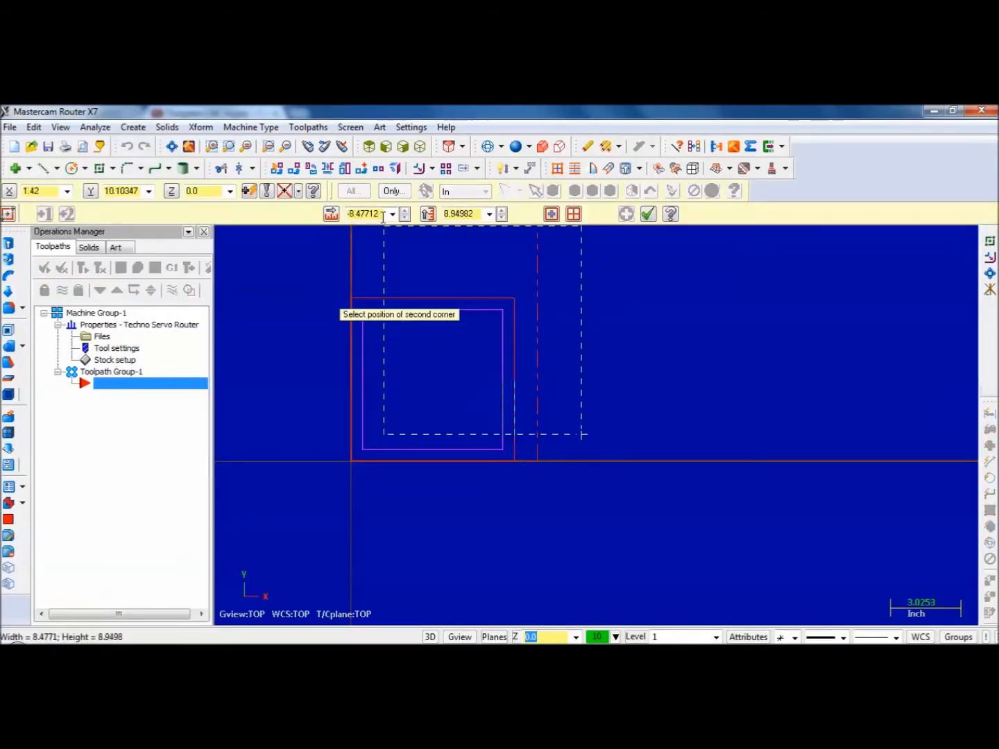
pyautogui.write('6')
pyautogui.press('Tab')
pyautogui.write('6')
pyautogui.press('Return')
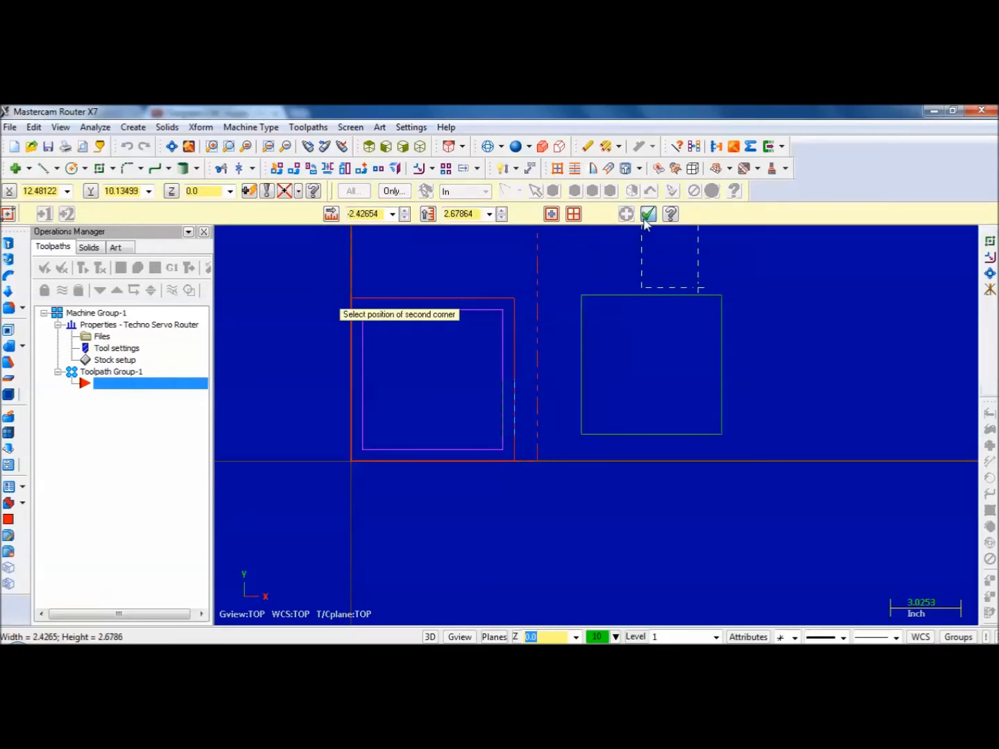
pyautogui.click(648, 214)
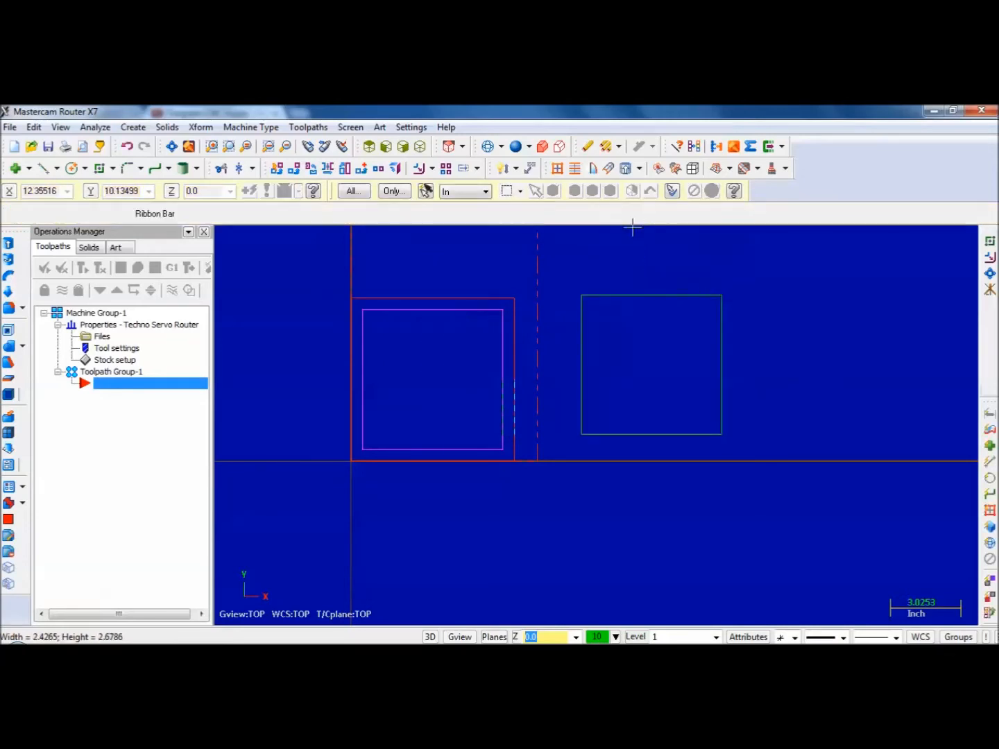
# - Draw a diagonal from the 6-inch square's upper-left to lower-right corner and a line from its lower-left corner to the centre
pyautogui.click(54, 172)
pyautogui.click(588, 294)
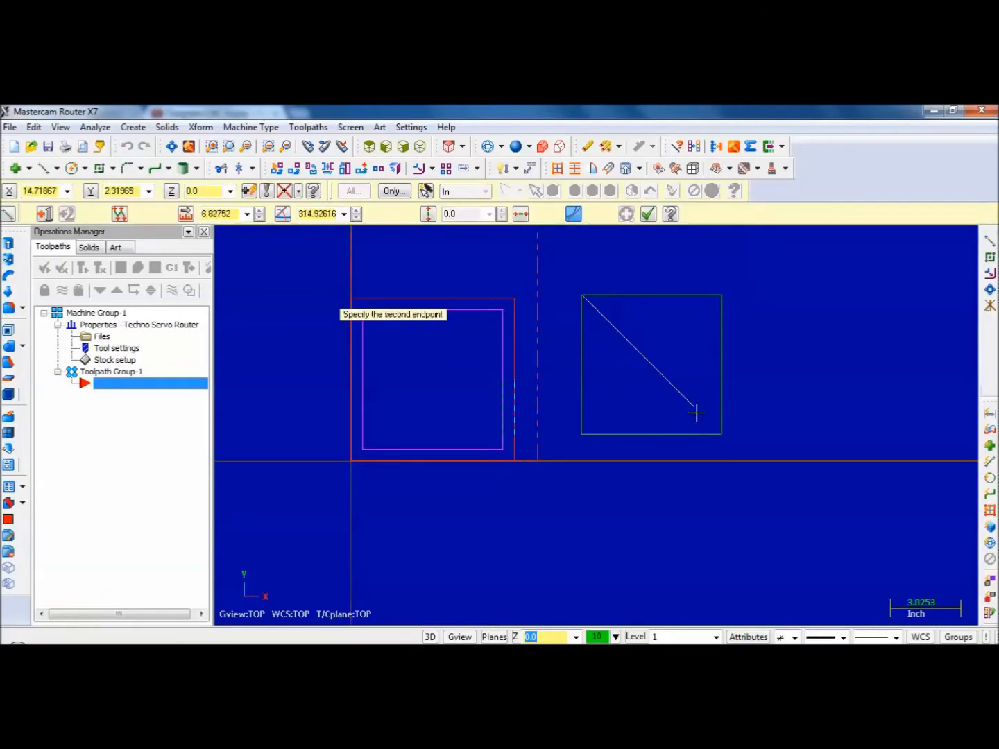
pyautogui.click(720, 433)
pyautogui.click(589, 439)
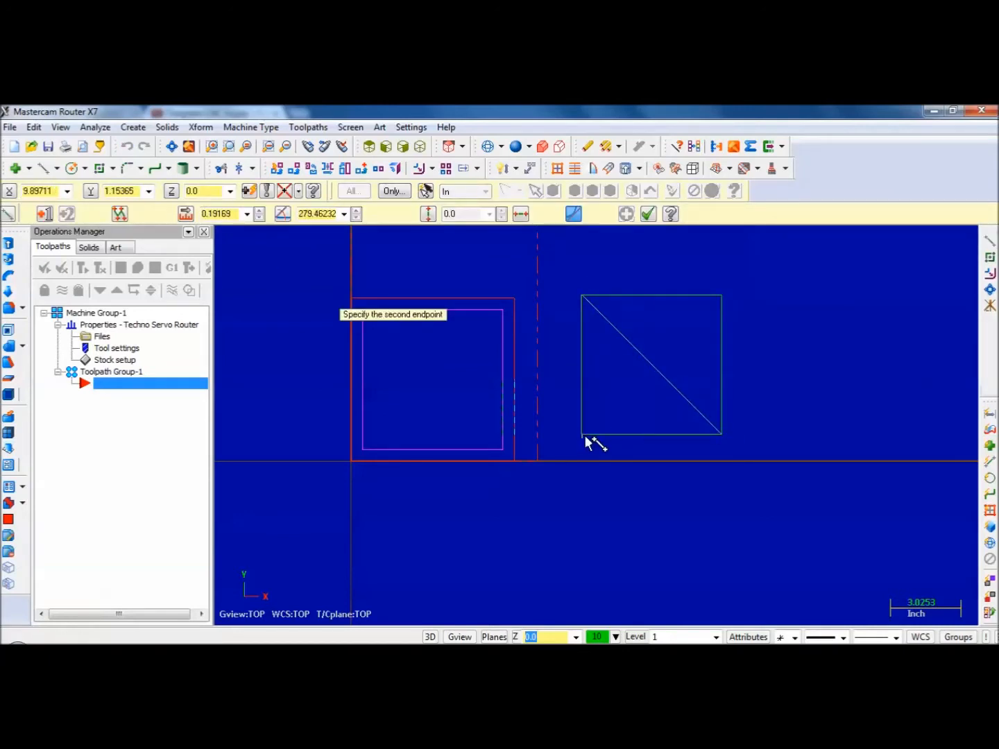
pyautogui.click(649, 365)
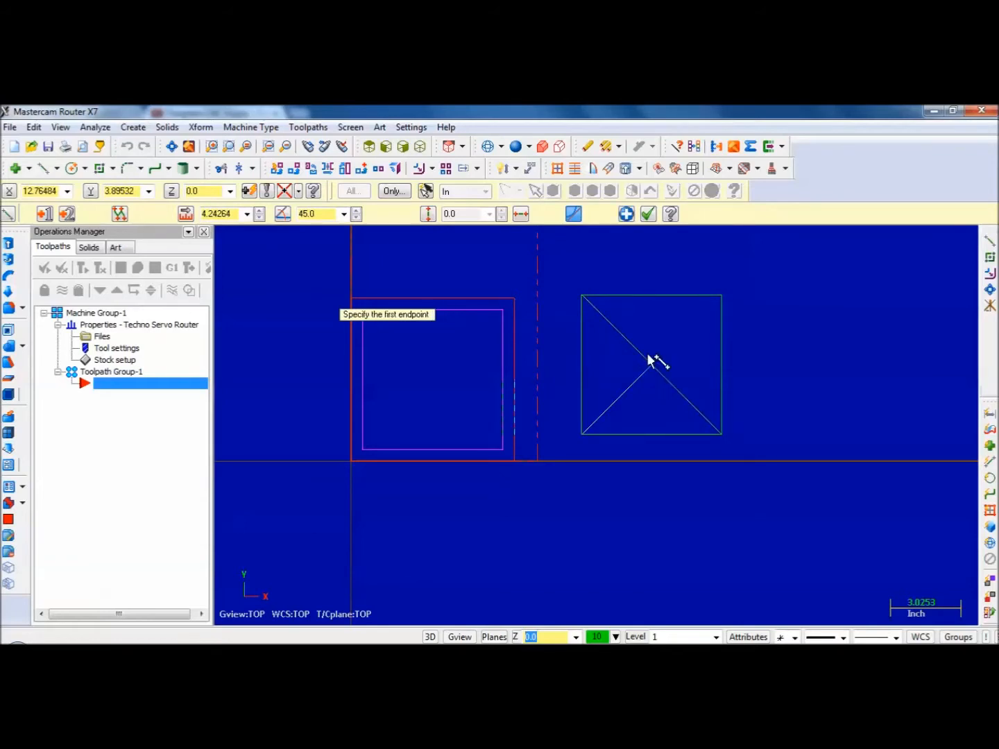
# - Join the midpoints of the square's top and right edges, and draw a 225° line about 3.3 inches long from the top midpoint
pyautogui.click(655, 296)
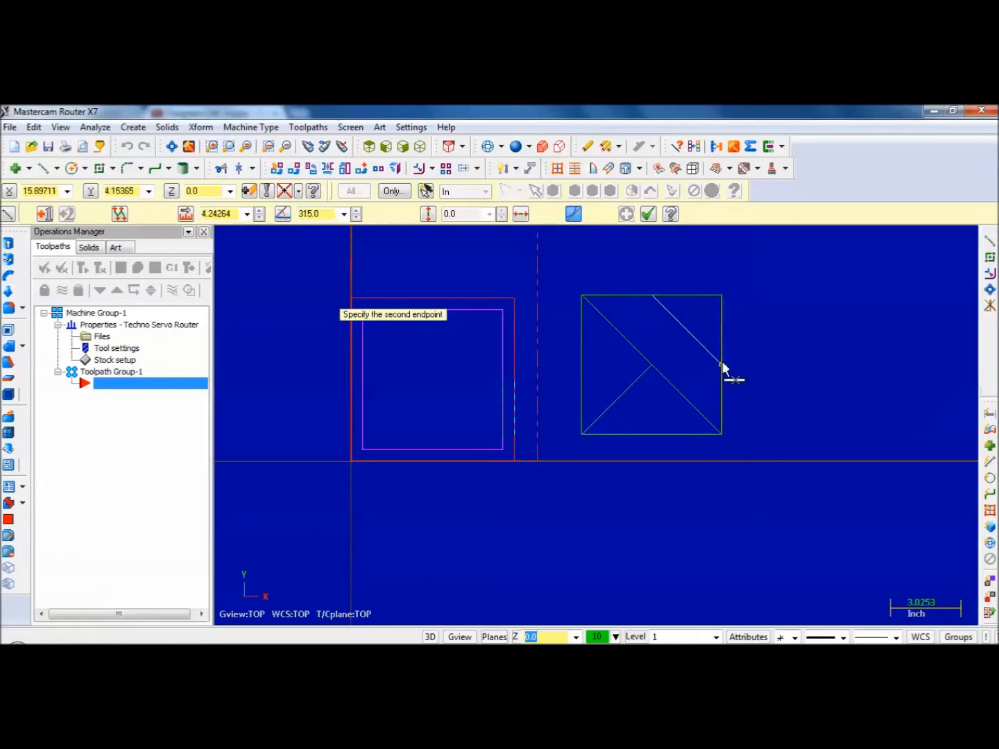
pyautogui.click(722, 366)
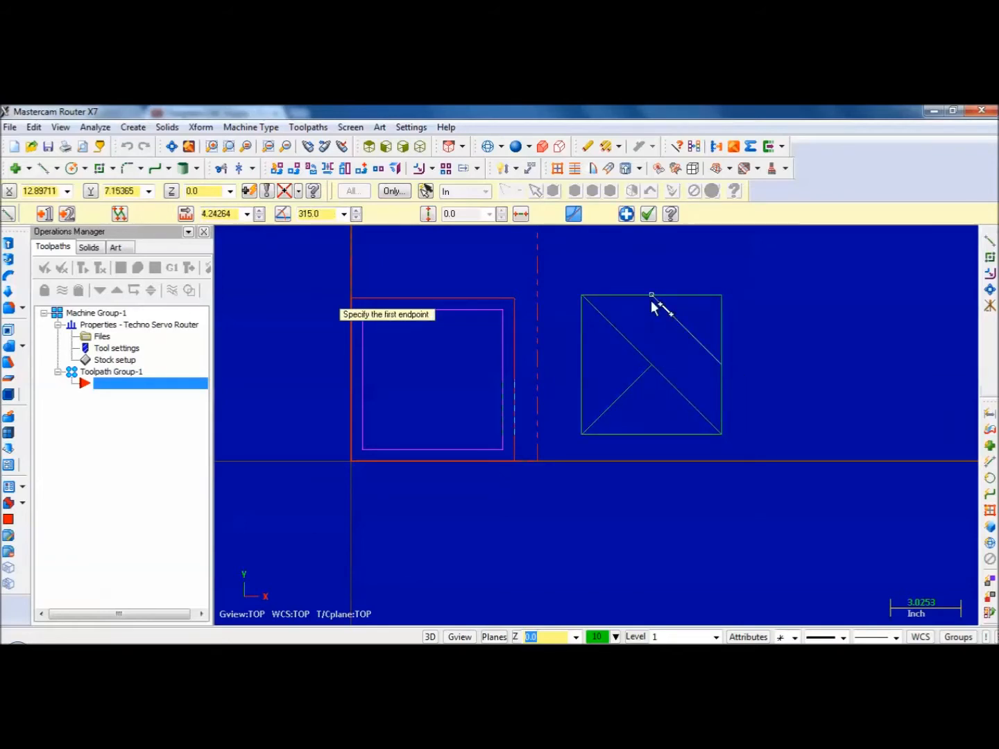
pyautogui.click(652, 304)
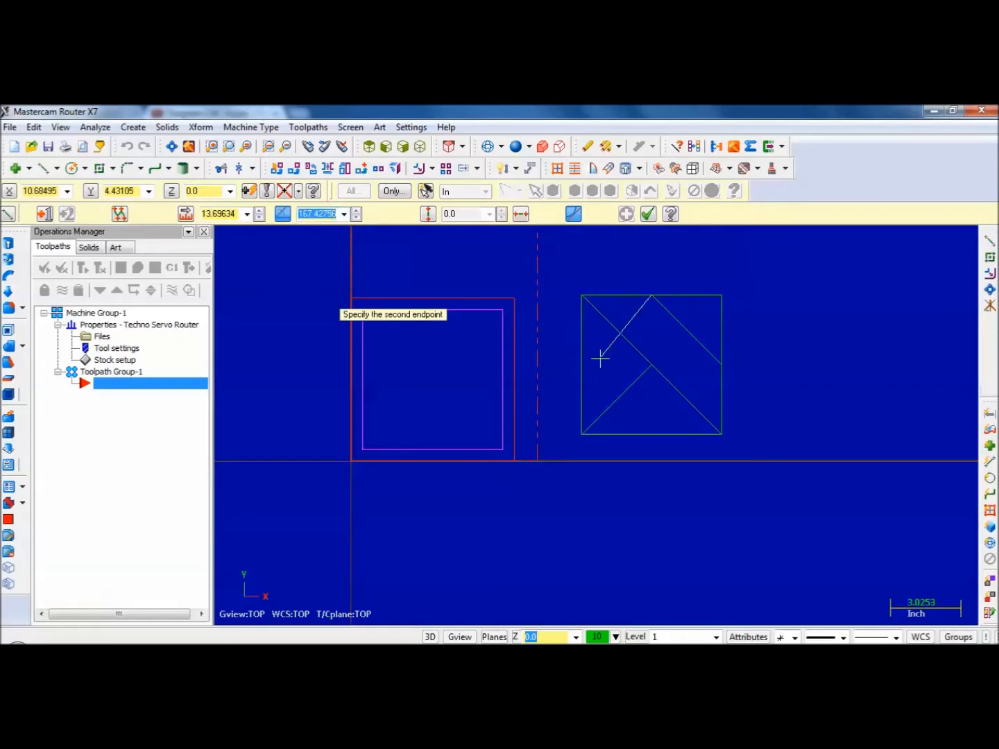
pyautogui.write('225')
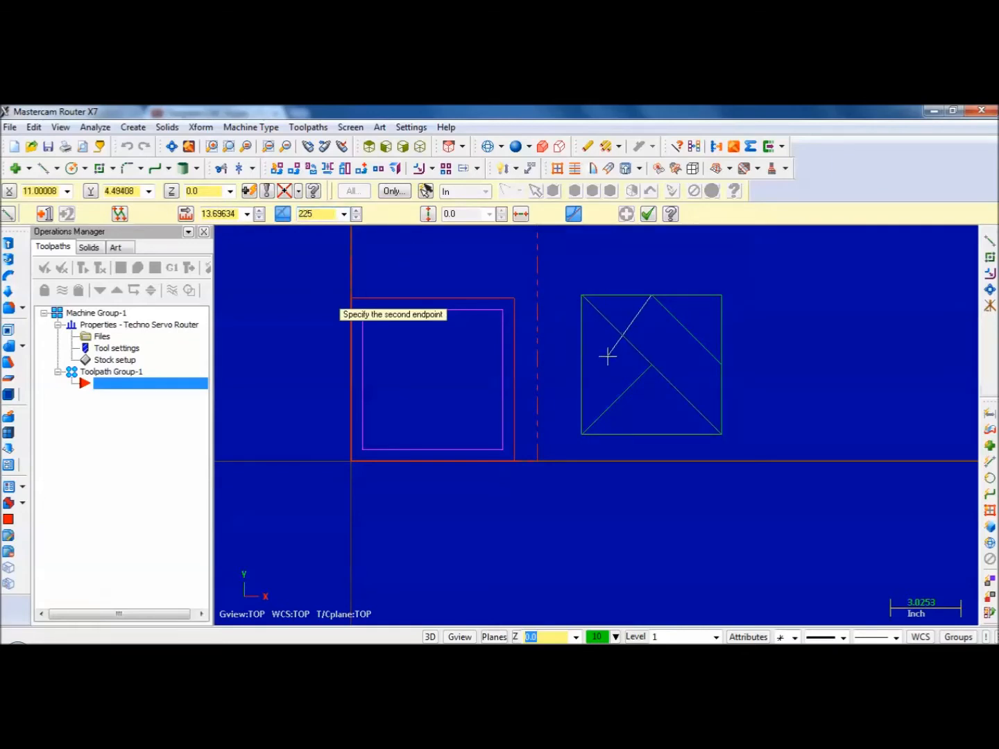
pyautogui.click(613, 355)
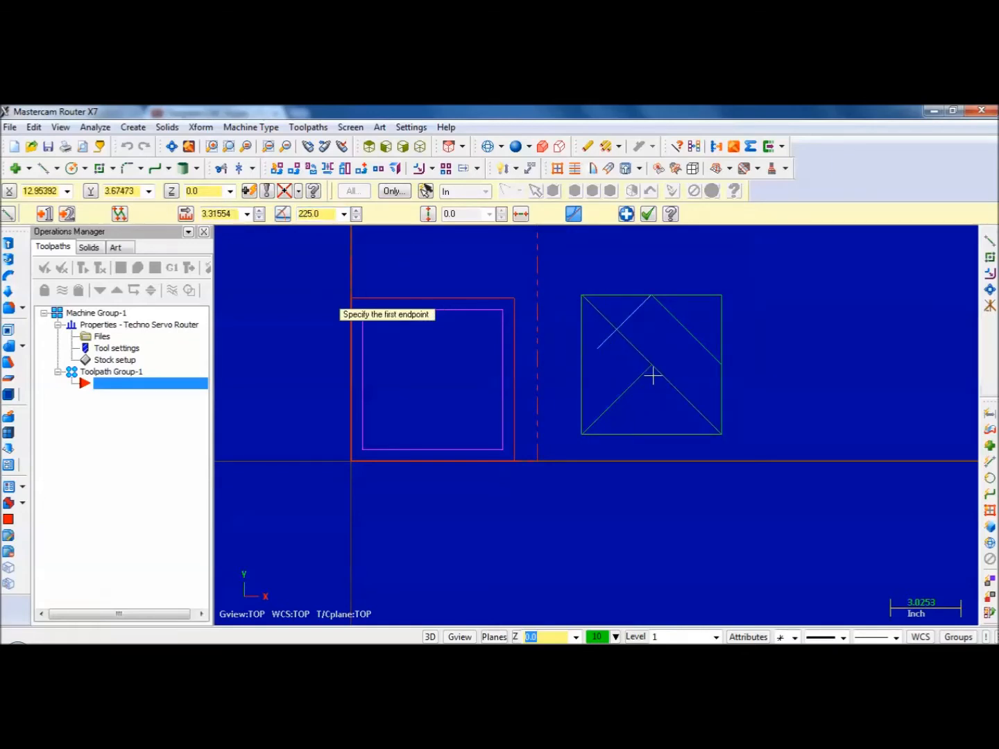
# - Draw a line from the square's centre to the corner line's midpoint, and a vertical line about 3.7 inches down from that midpoint
pyautogui.click(652, 366)
pyautogui.click(686, 331)
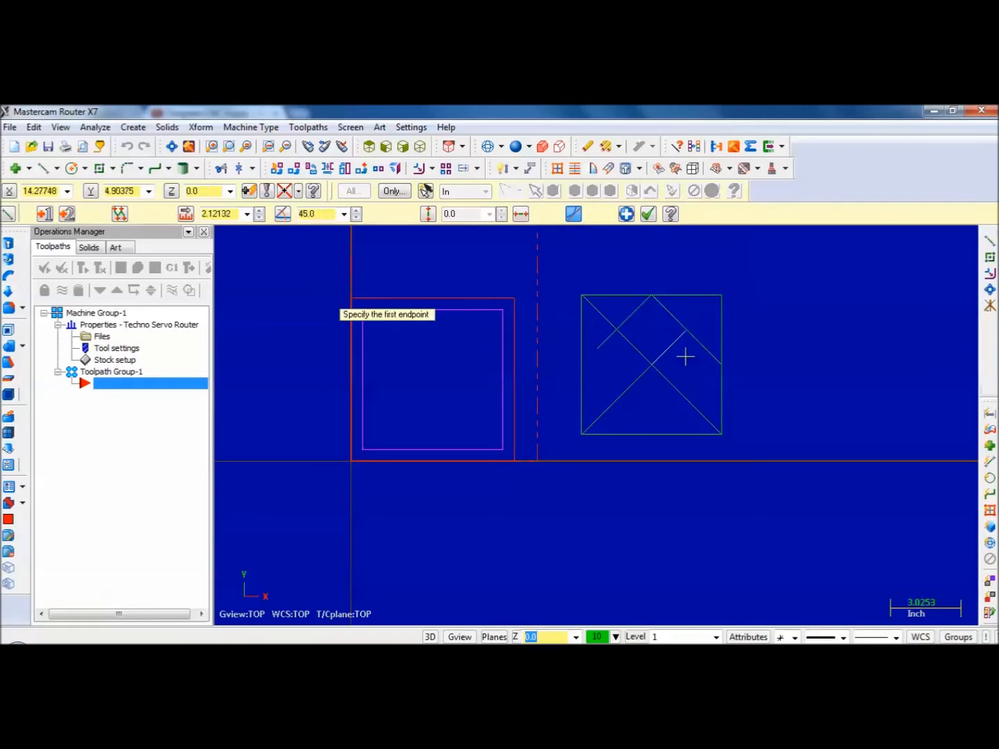
pyautogui.click(687, 331)
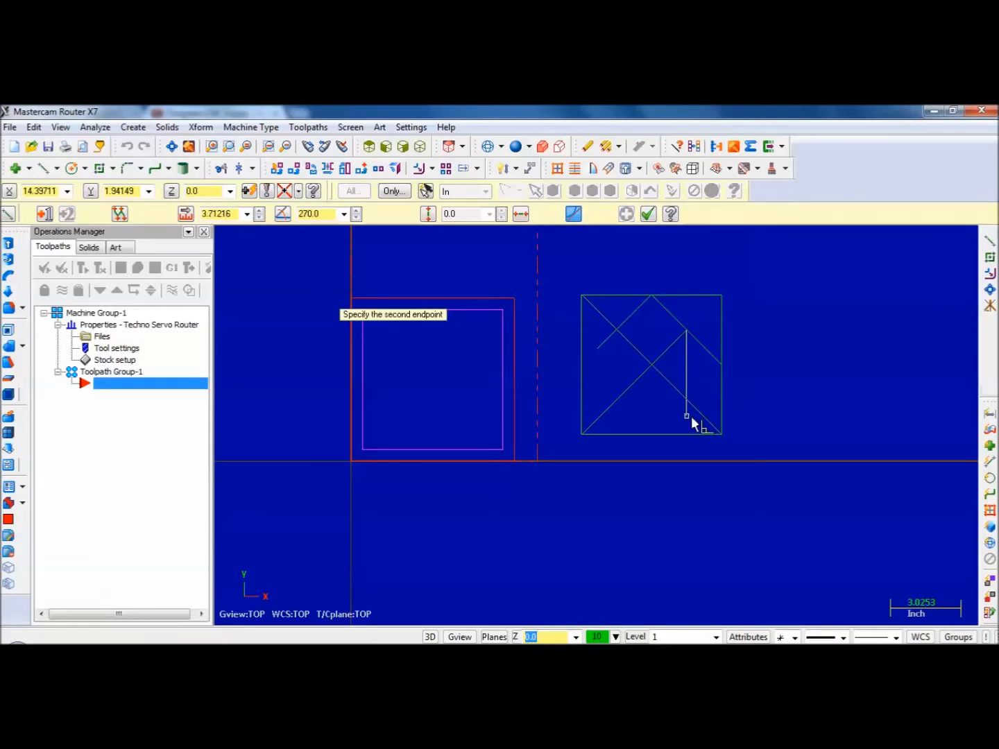
pyautogui.click(690, 418)
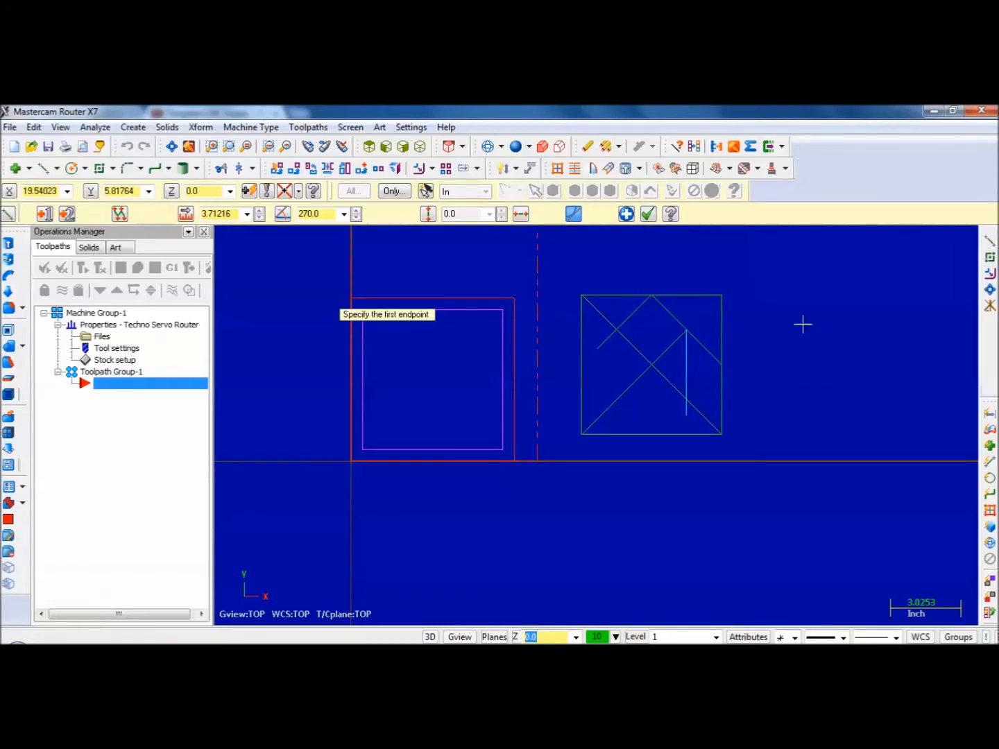
pyautogui.click(648, 214)
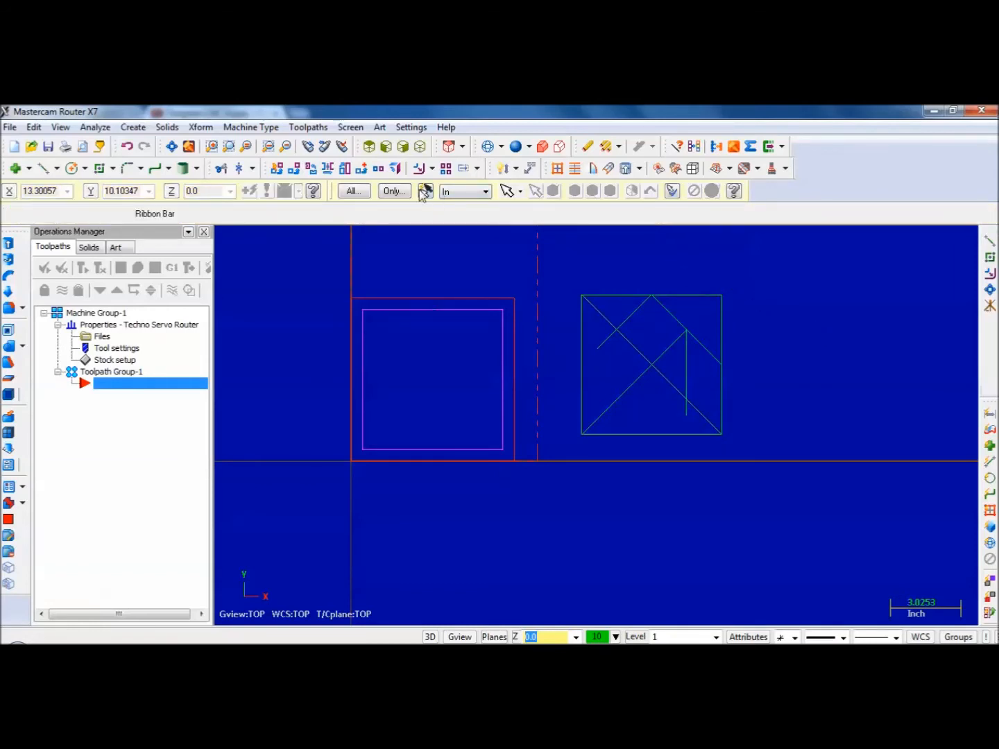
# - Trim the overhanging ends of the 225° line and the vertical line back to the square's long diagonal
pyautogui.click(220, 168)
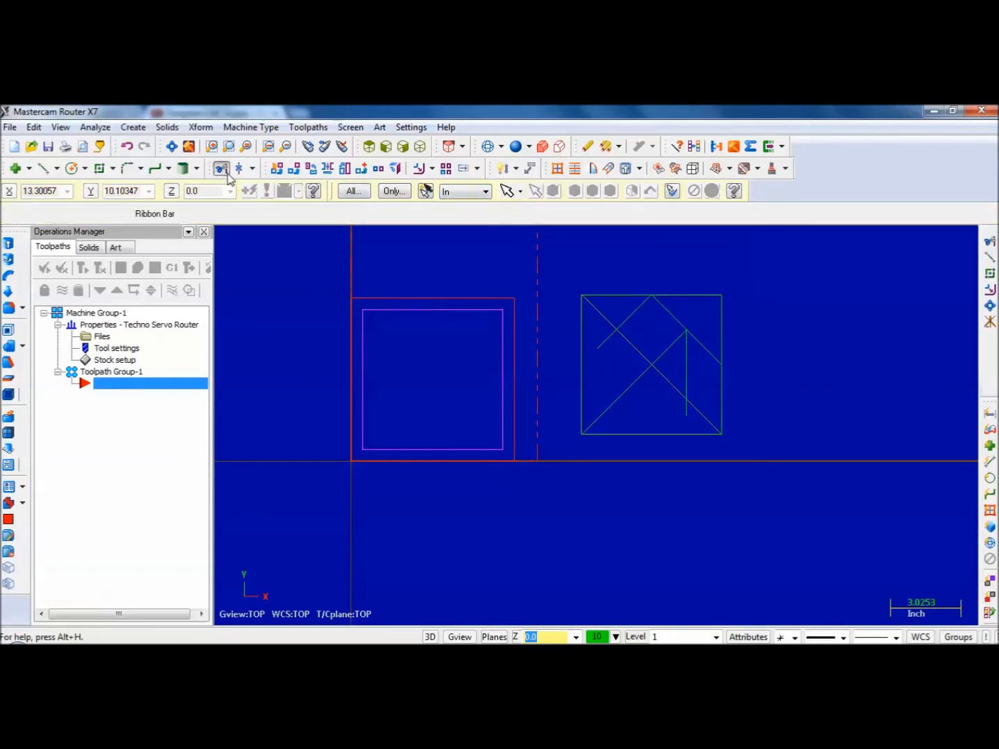
pyautogui.click(628, 316)
pyautogui.click(633, 339)
pyautogui.click(687, 358)
pyautogui.click(685, 400)
pyautogui.click(617, 214)
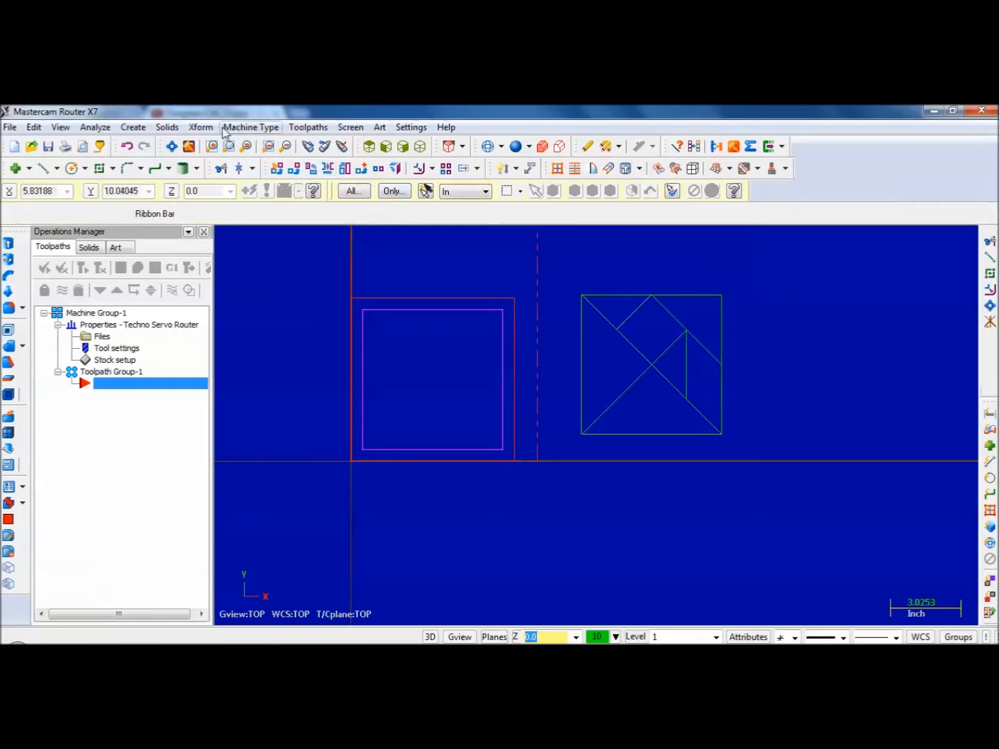
# - Copy the whole 6-inch tangram with Drag, placing the copy beside the original with its upper-right corner at about X24.4, Y7.2
pyautogui.click(200, 127)
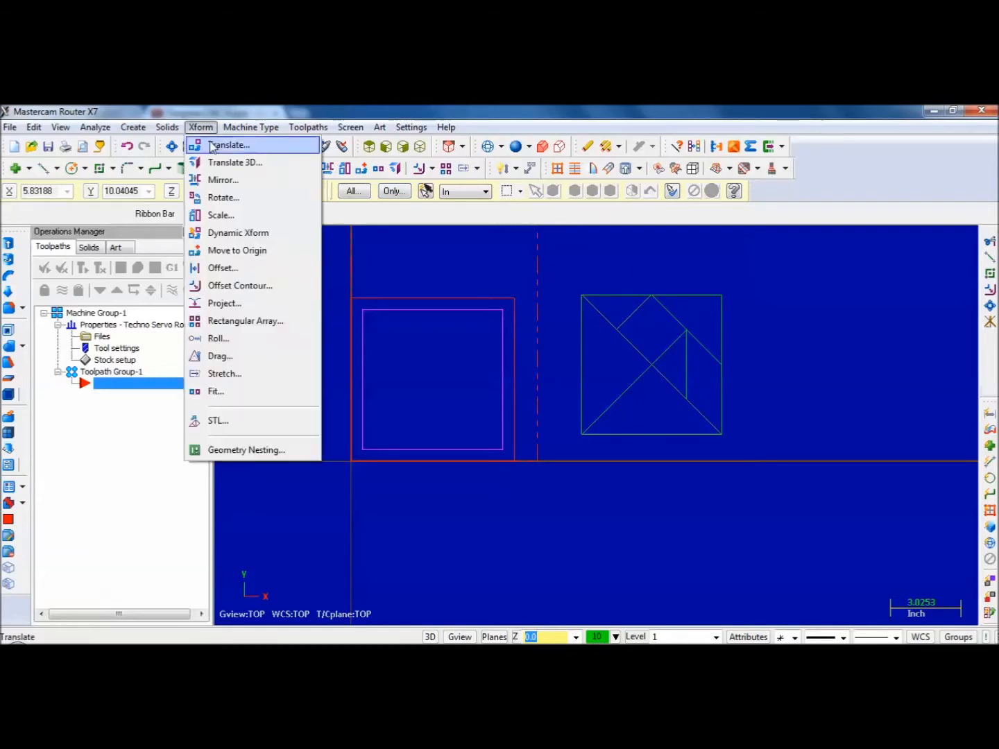
pyautogui.click(229, 357)
pyautogui.moveTo(557, 268); pyautogui.dragTo(743, 445)
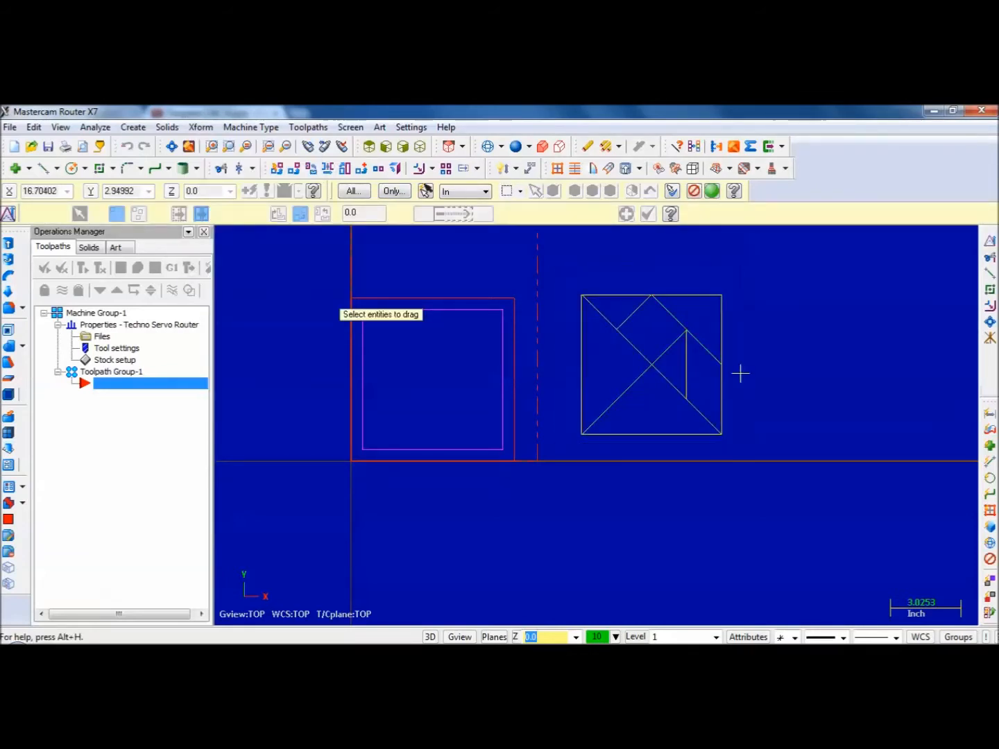
pyautogui.click(713, 191)
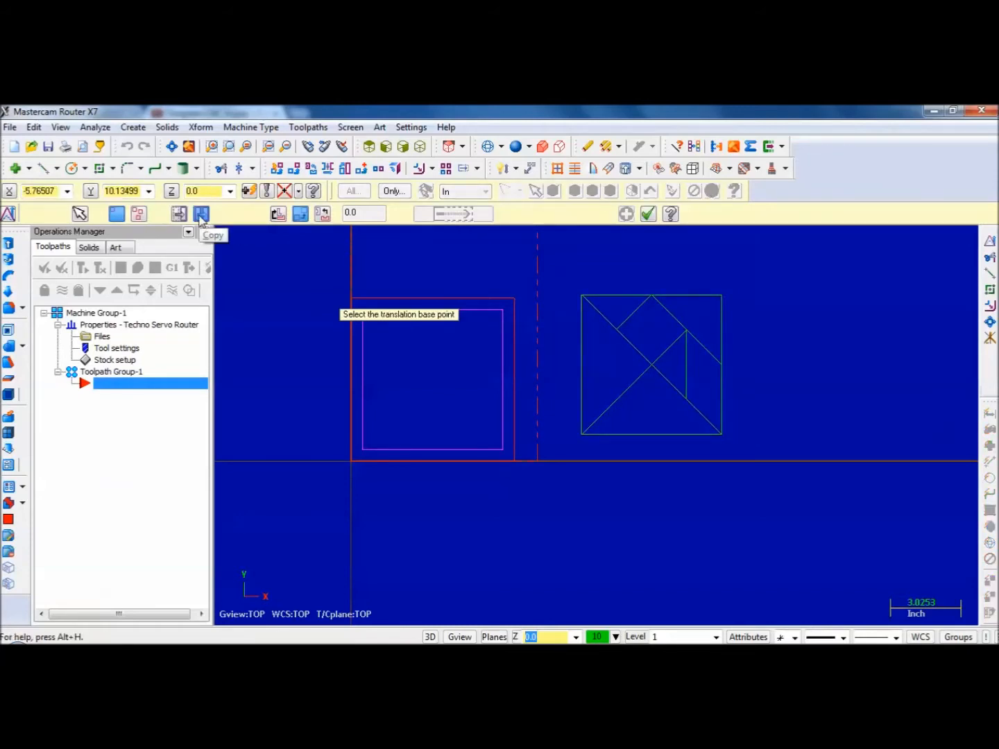
pyautogui.click(722, 296)
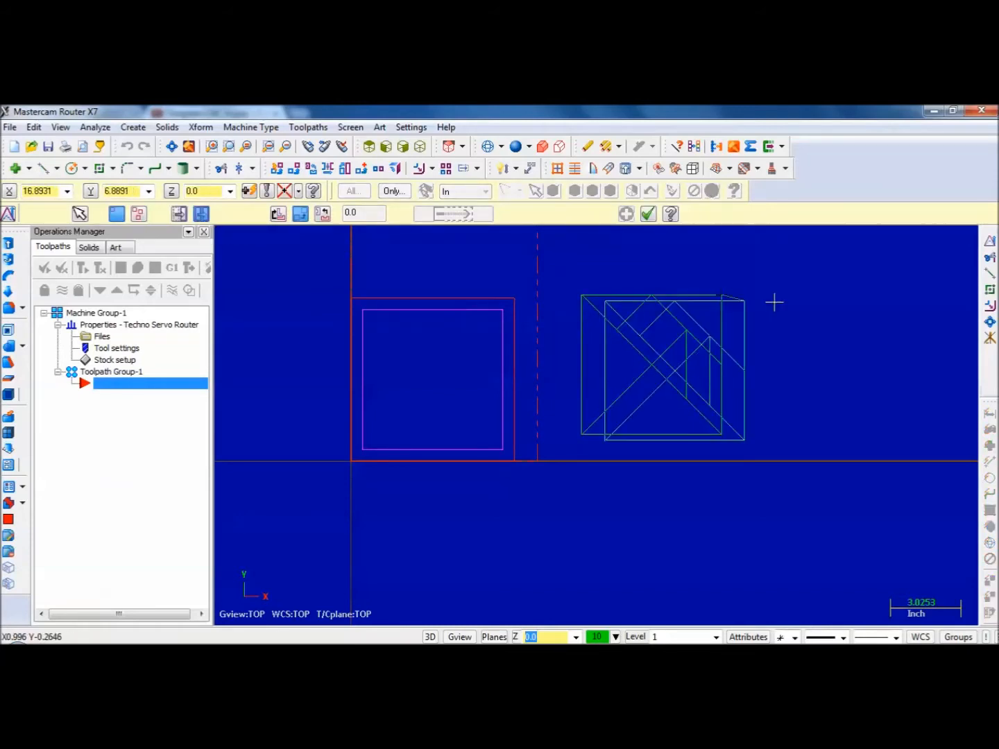
pyautogui.click(919, 294)
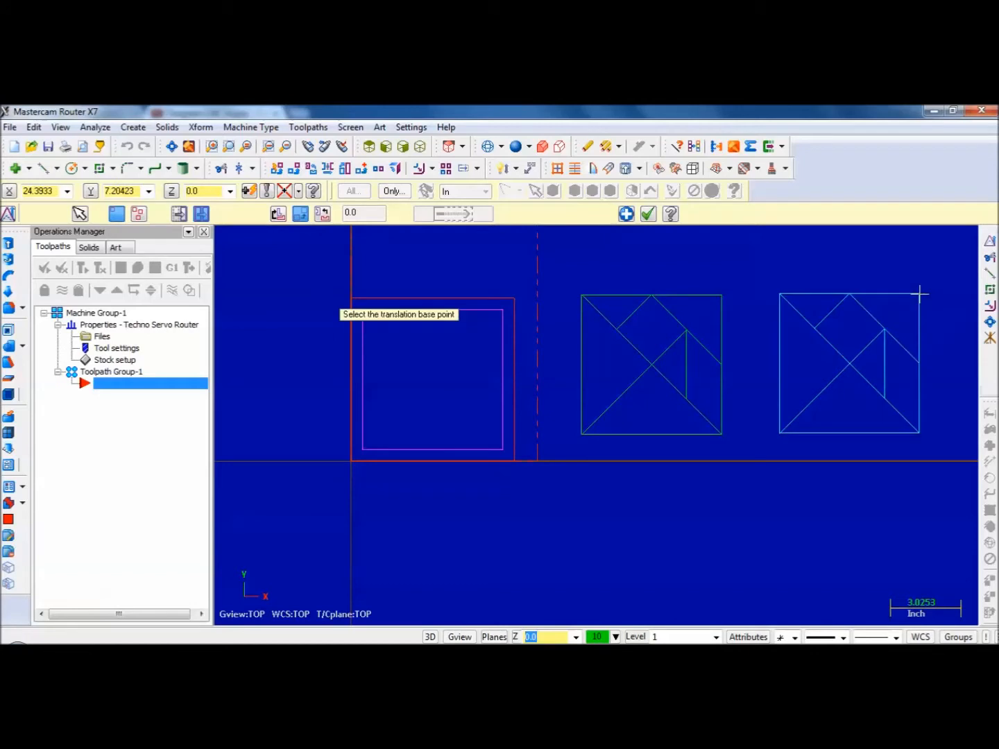
pyautogui.click(648, 215)
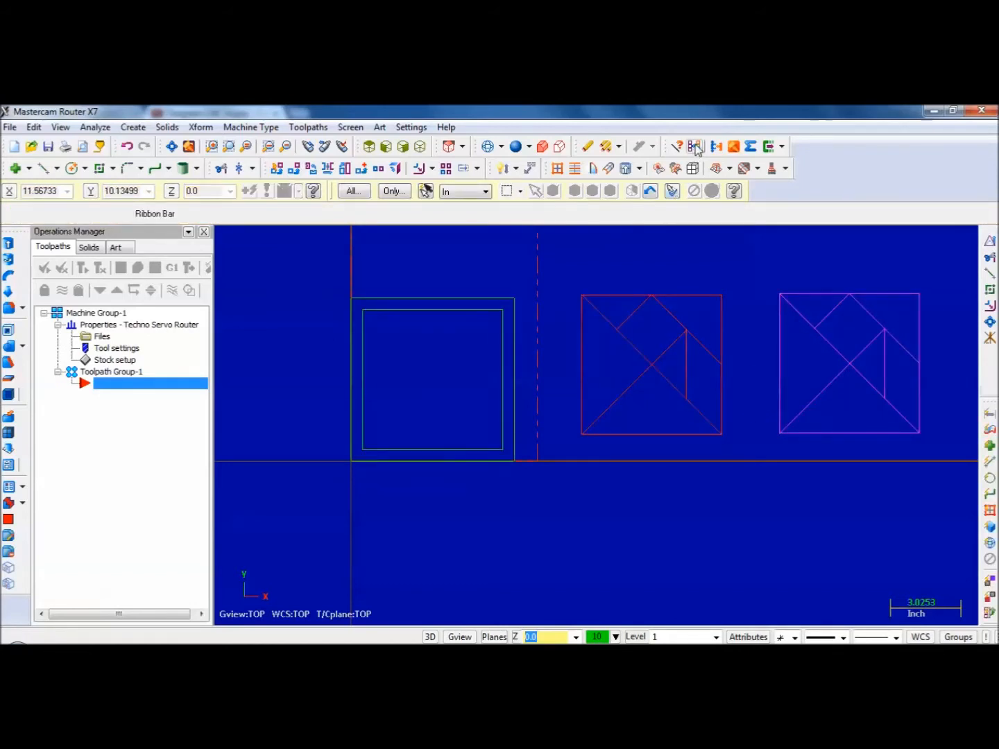
# - Clear the transform colours and delete the original tangram's three short inner lines, keeping the long diagonal, half diagonal and corner line
pyautogui.click(693, 147)
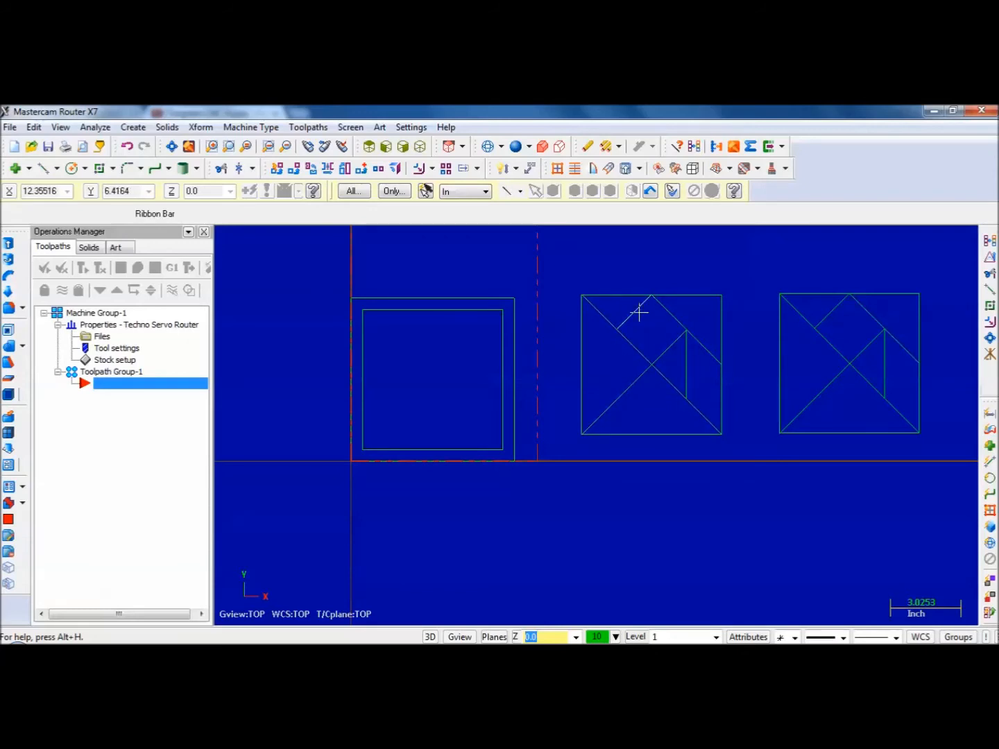
pyautogui.press('Delete')
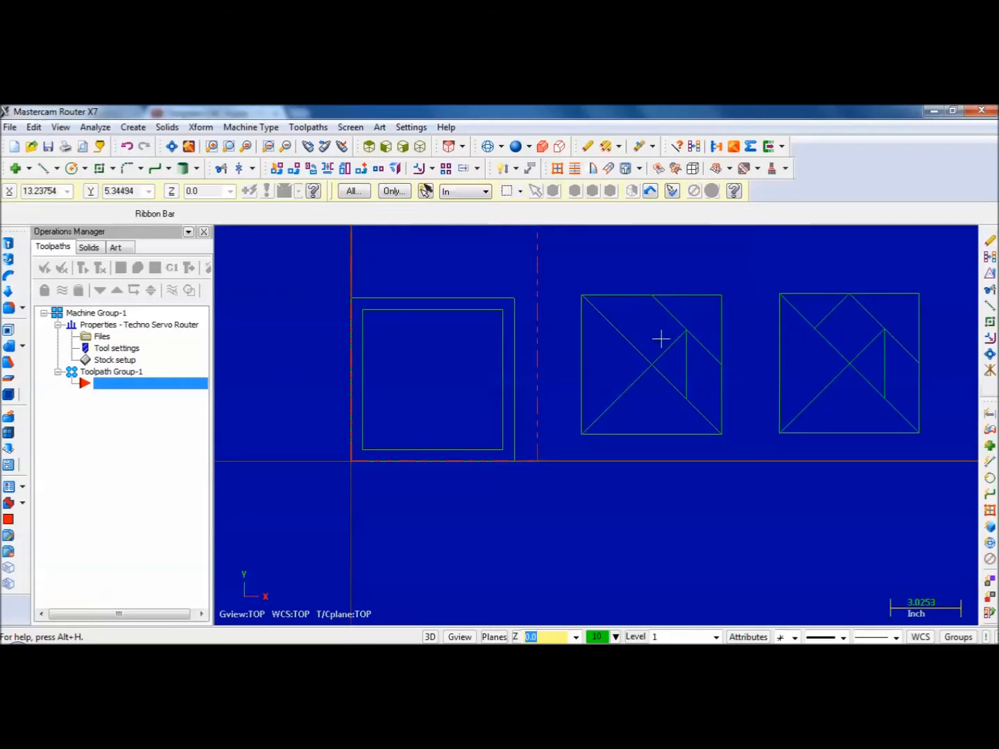
pyautogui.click(674, 350)
pyautogui.press('Delete')
pyautogui.click(679, 356)
pyautogui.press('Delete')
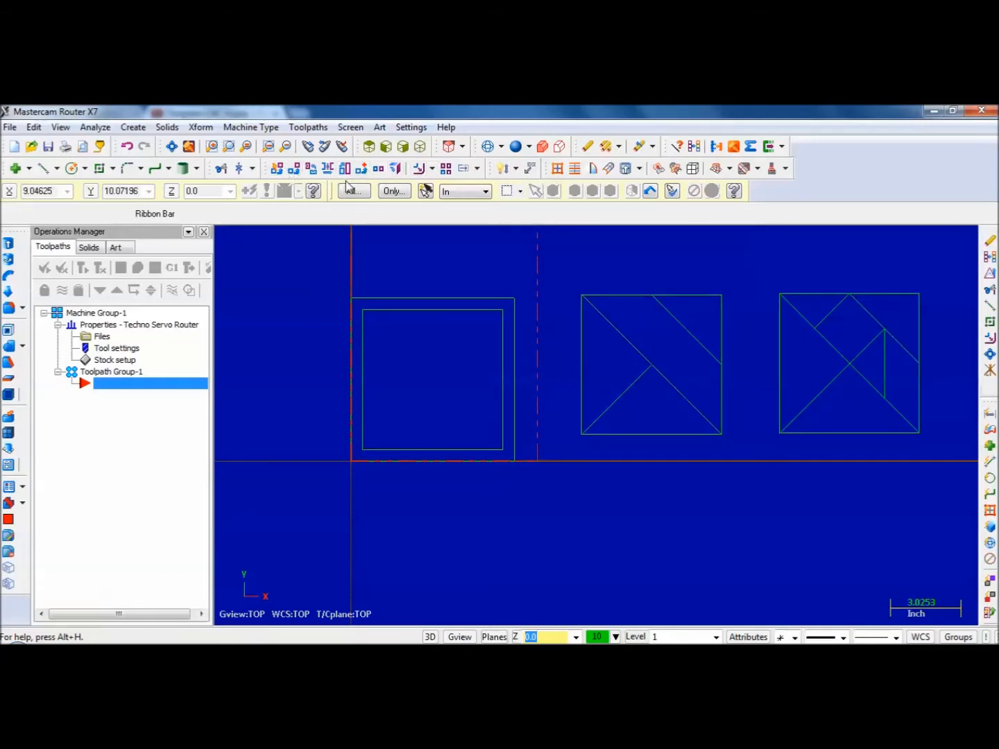
# - Trim the original square's top and right edges to the corner line, keeping only the edges of the upper-right triangle
pyautogui.click(230, 172)
pyautogui.click(677, 294)
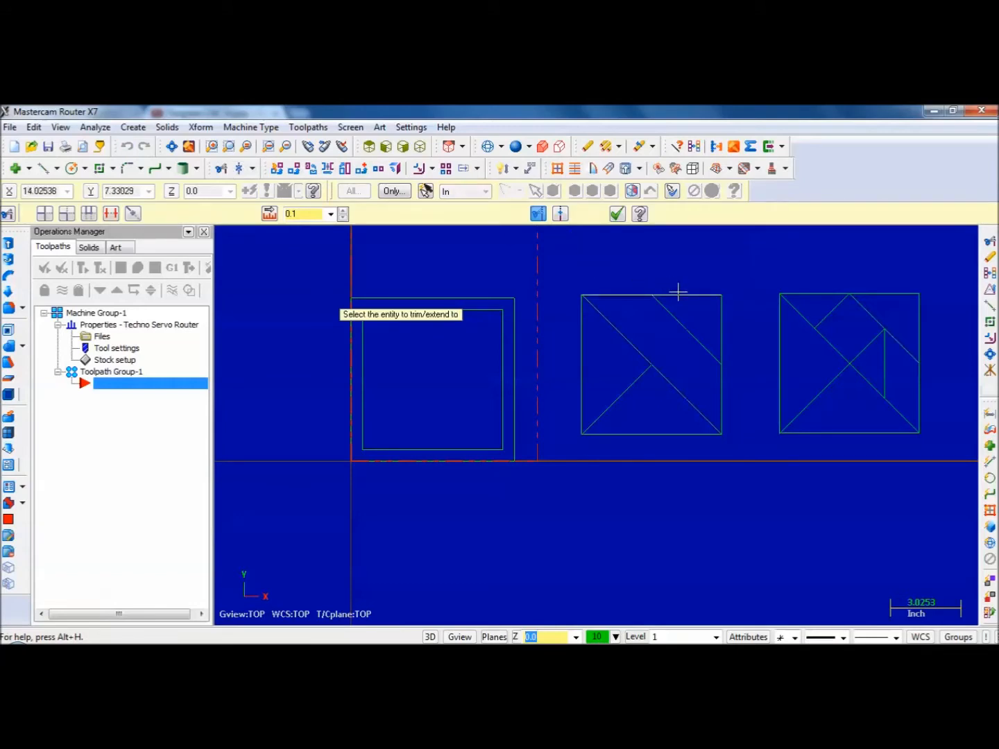
pyautogui.click(678, 316)
pyautogui.click(715, 323)
pyautogui.click(696, 334)
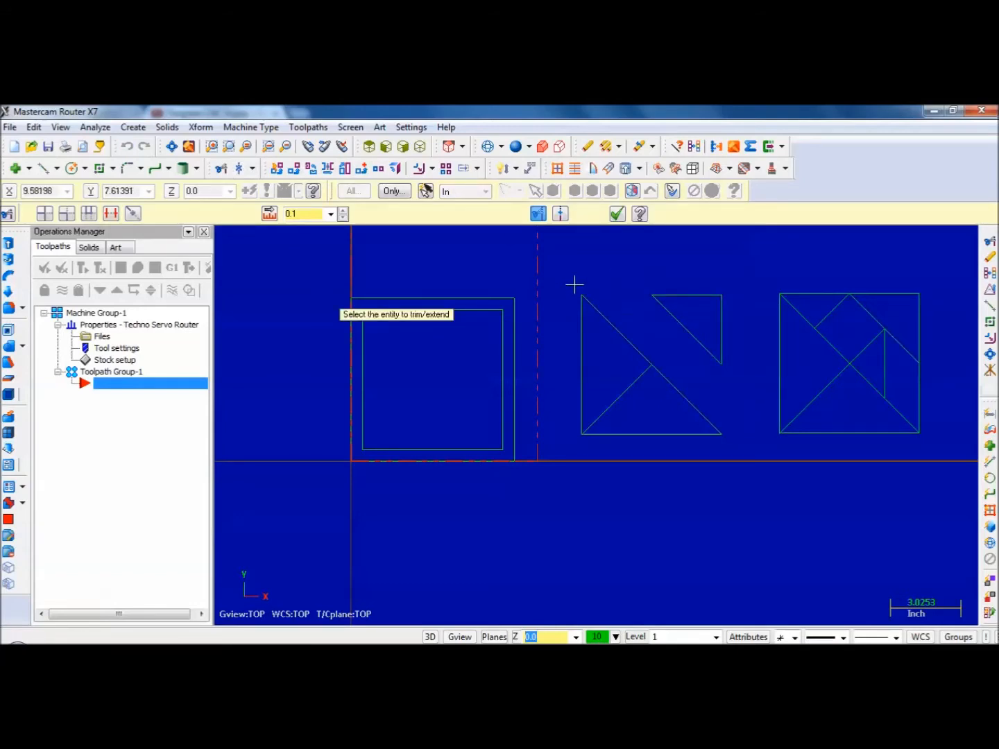
# - Replace the original square's long diagonal with two separate lines that meet at the square's centre
pyautogui.click(682, 394)
pyautogui.press('Delete')
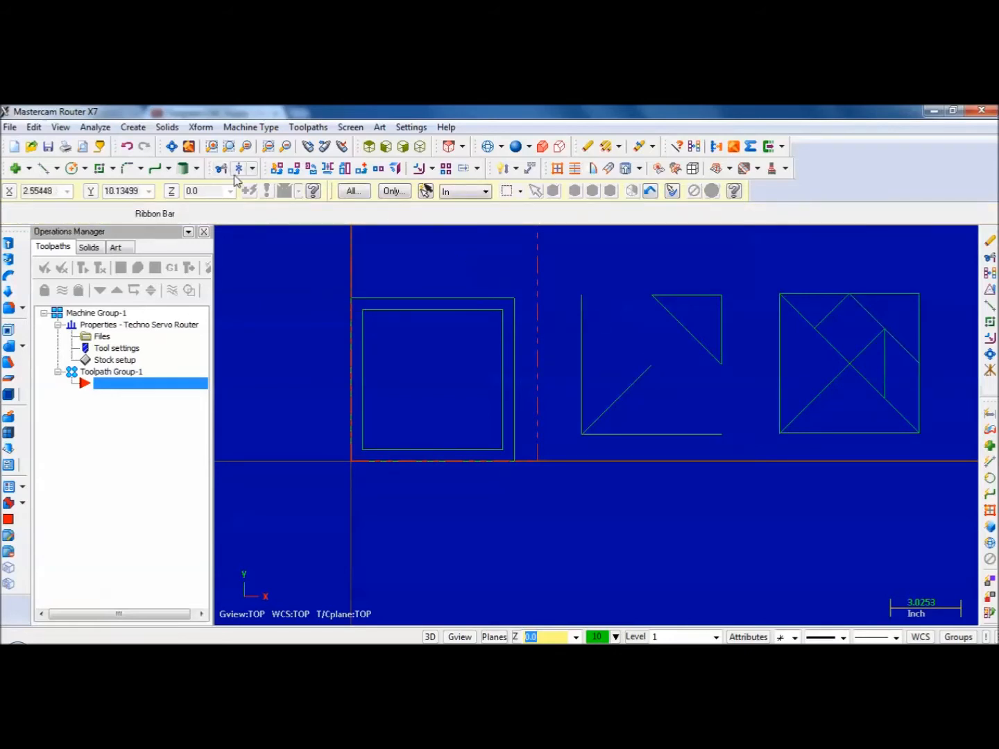
pyautogui.click(43, 168)
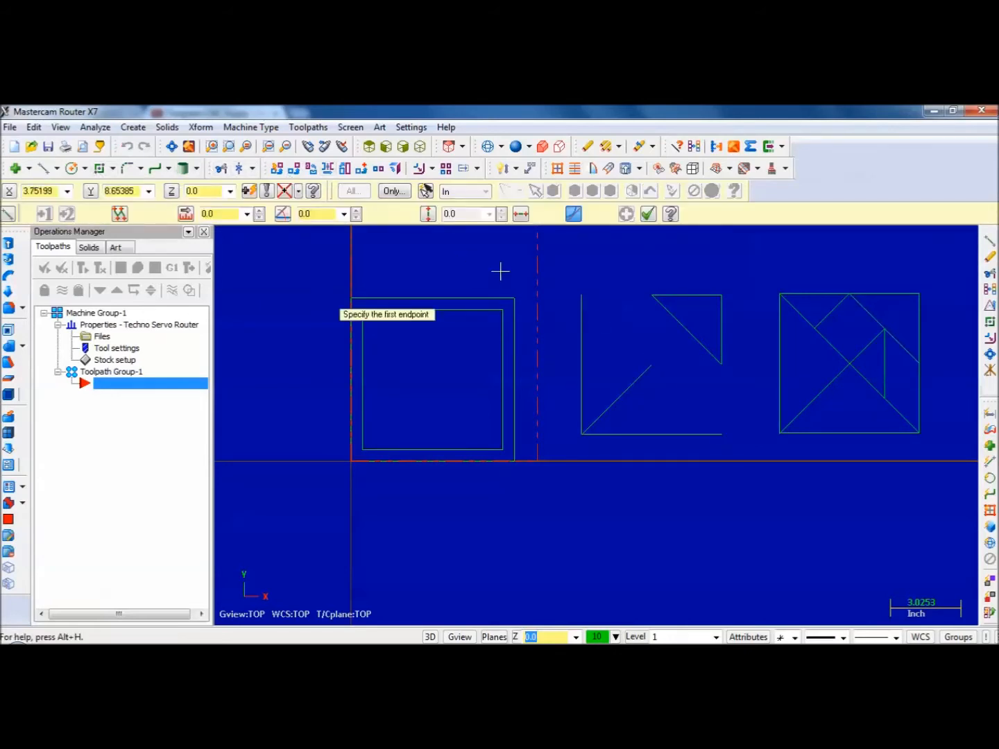
pyautogui.click(583, 296)
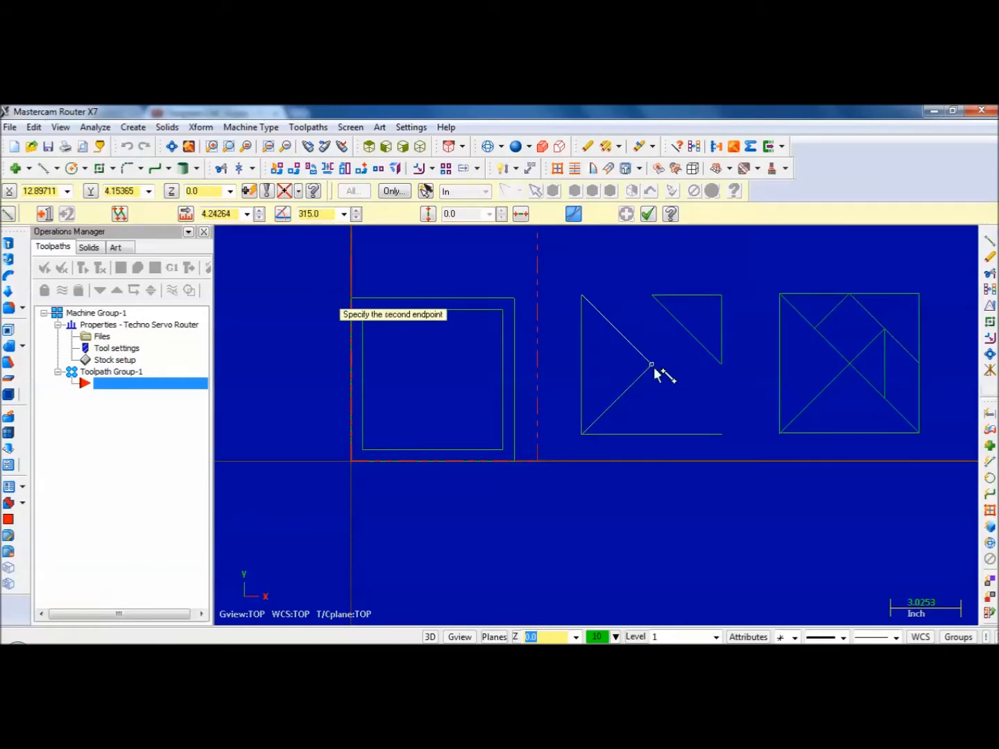
pyautogui.click(653, 366)
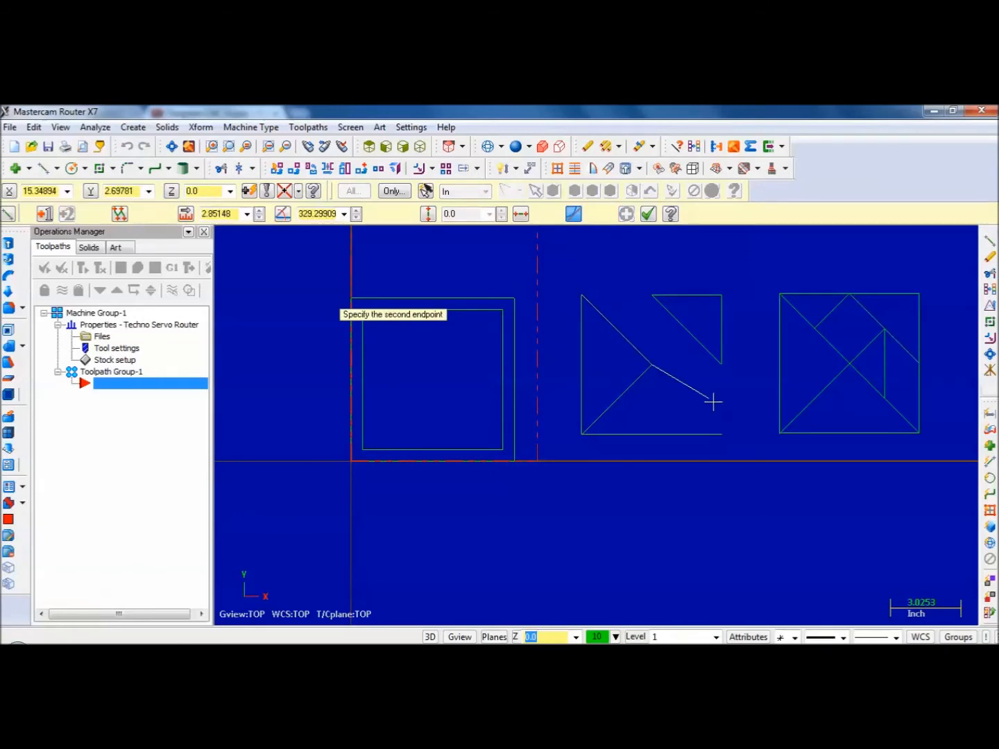
pyautogui.click(722, 434)
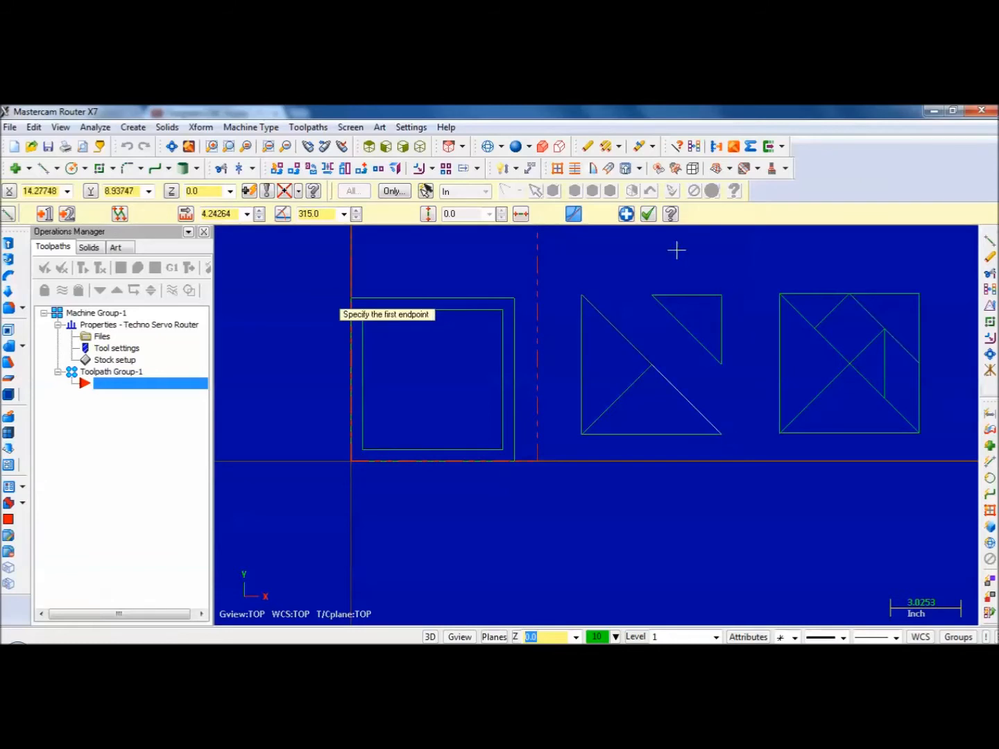
pyautogui.click(647, 216)
# - Move the original tangram's left large triangle above the tray outline, near the stock's left edge, using Drag with the Move option
pyautogui.scroll(-2, 597, 455)
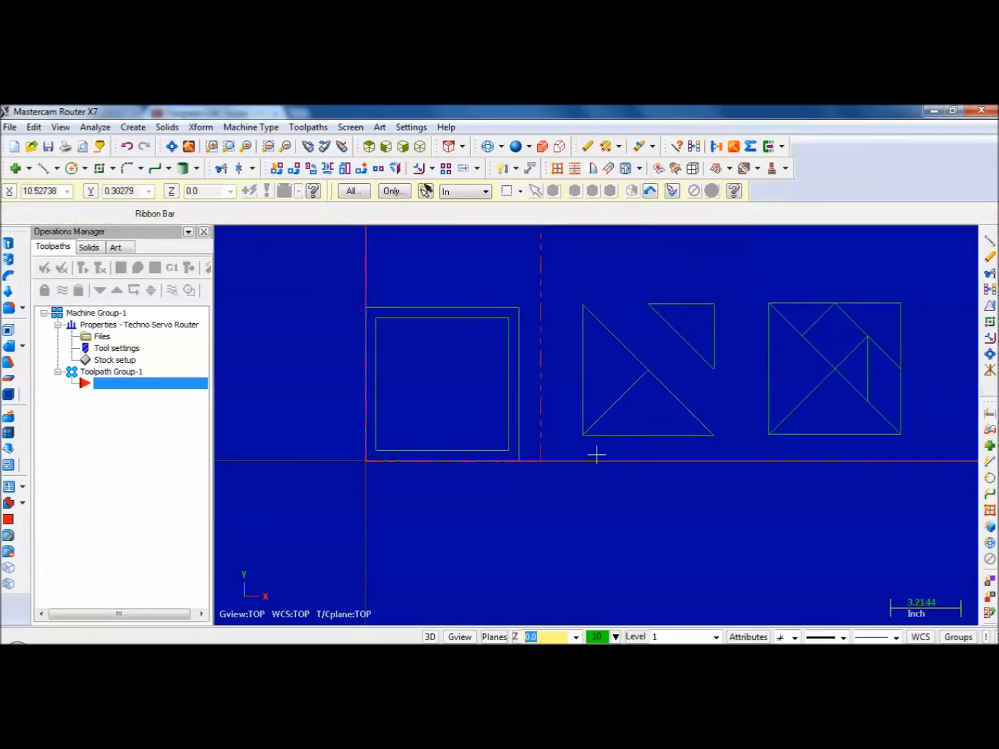
pyautogui.click(201, 129)
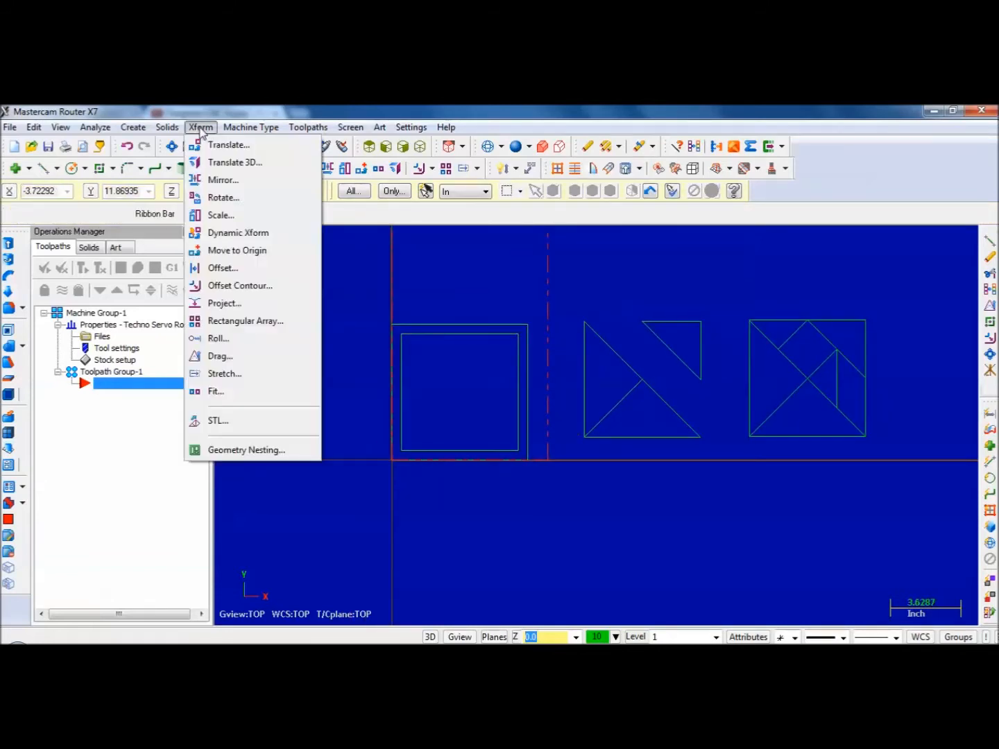
pyautogui.click(220, 356)
pyautogui.click(610, 342)
pyautogui.click(591, 360)
pyautogui.click(616, 401)
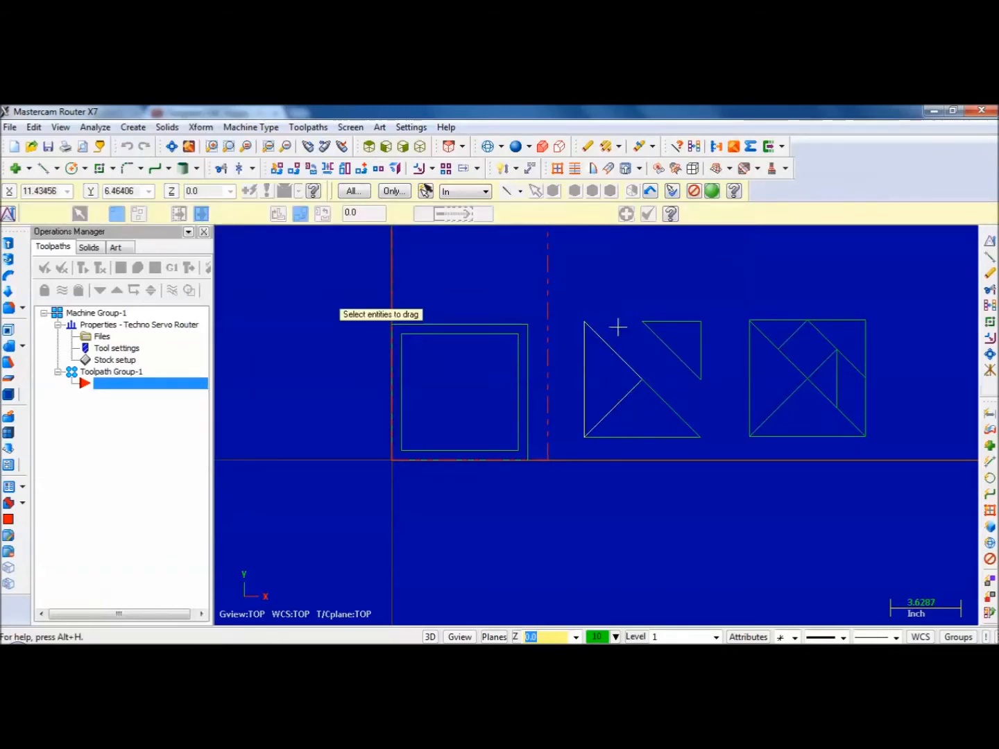
pyautogui.click(712, 190)
pyautogui.click(585, 324)
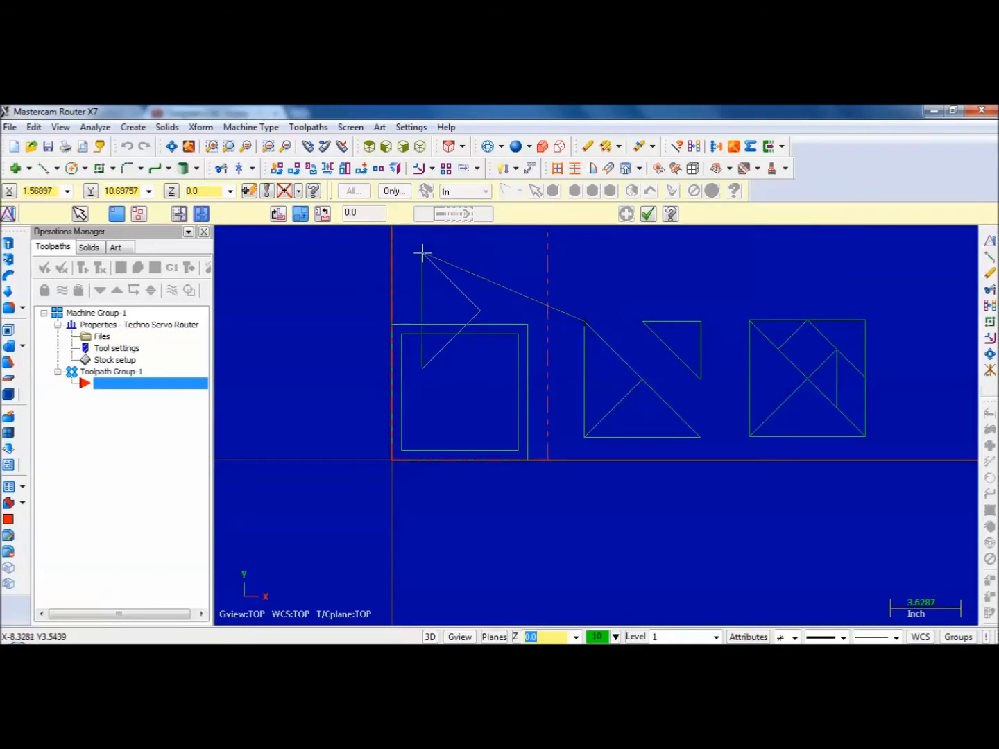
pyautogui.scroll(-2, 421, 254)
pyautogui.scroll(-2, 417, 437)
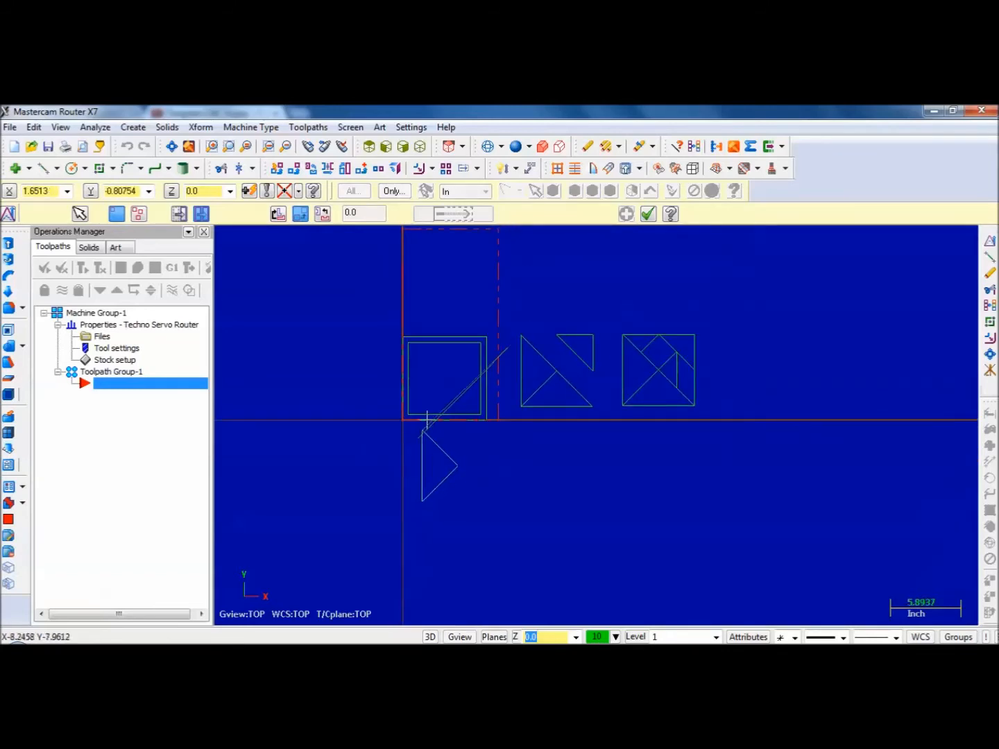
pyautogui.click(410, 262)
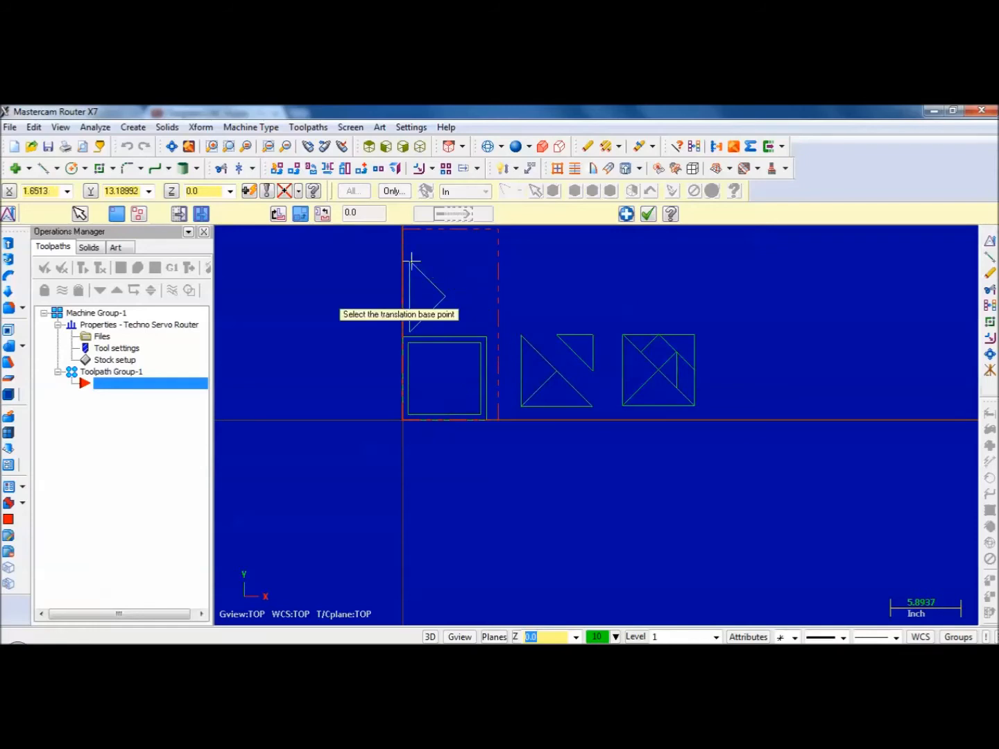
pyautogui.click(179, 215)
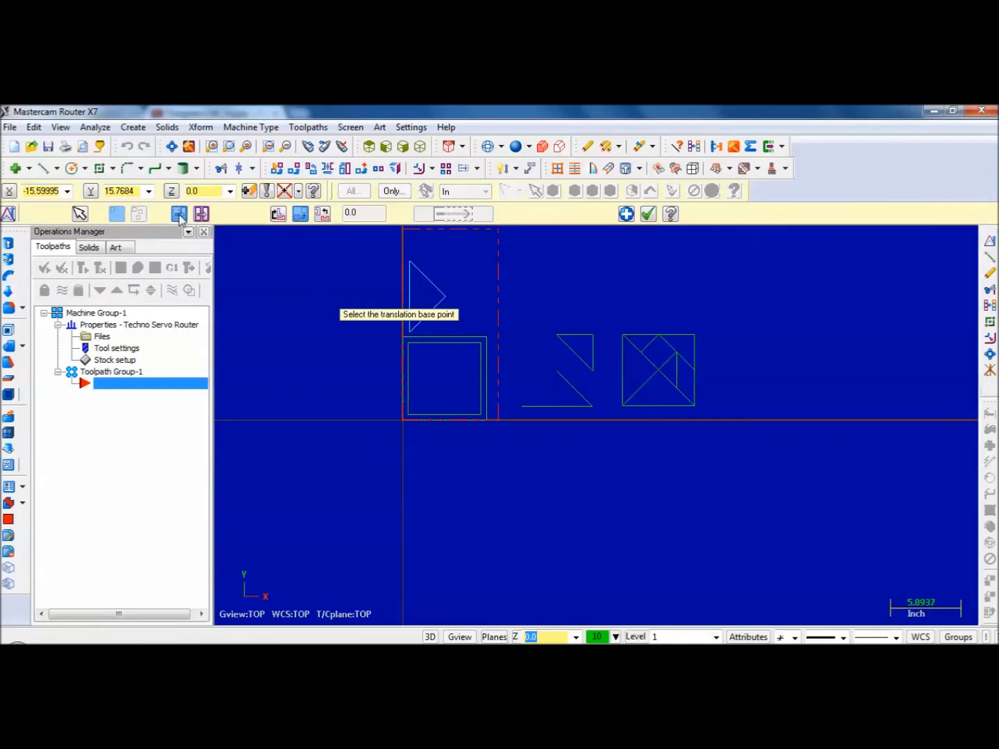
pyautogui.click(648, 215)
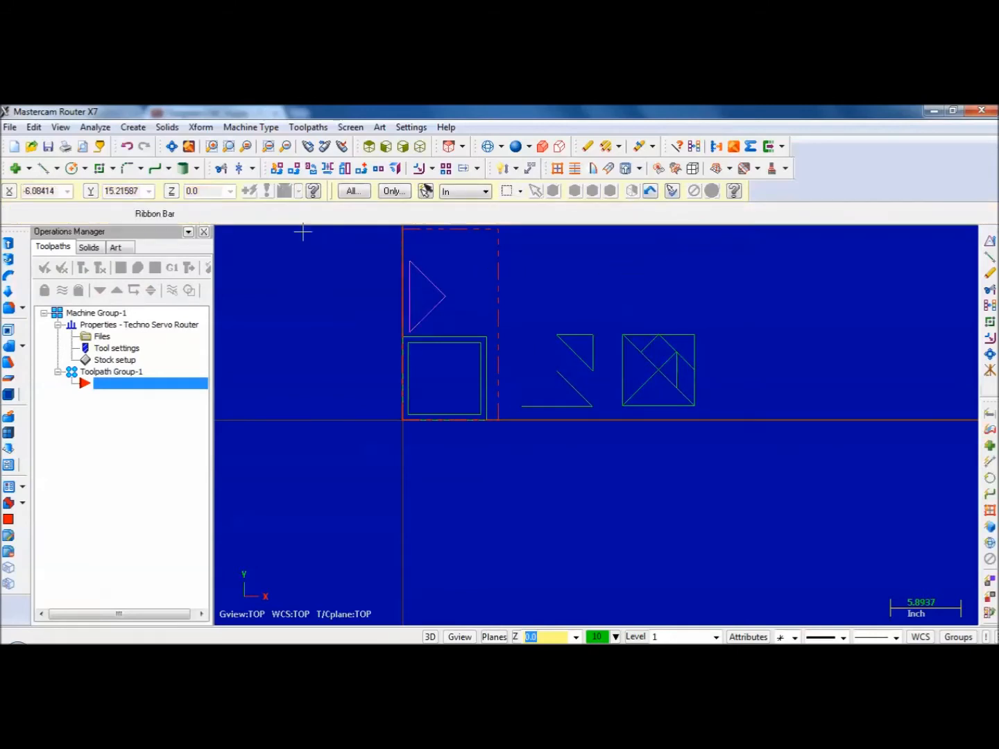
# - Close the remaining bottom large triangle with a line from its apex to its lower-left corner
pyautogui.click(229, 147)
pyautogui.moveTo(355, 254); pyautogui.dragTo(637, 469)
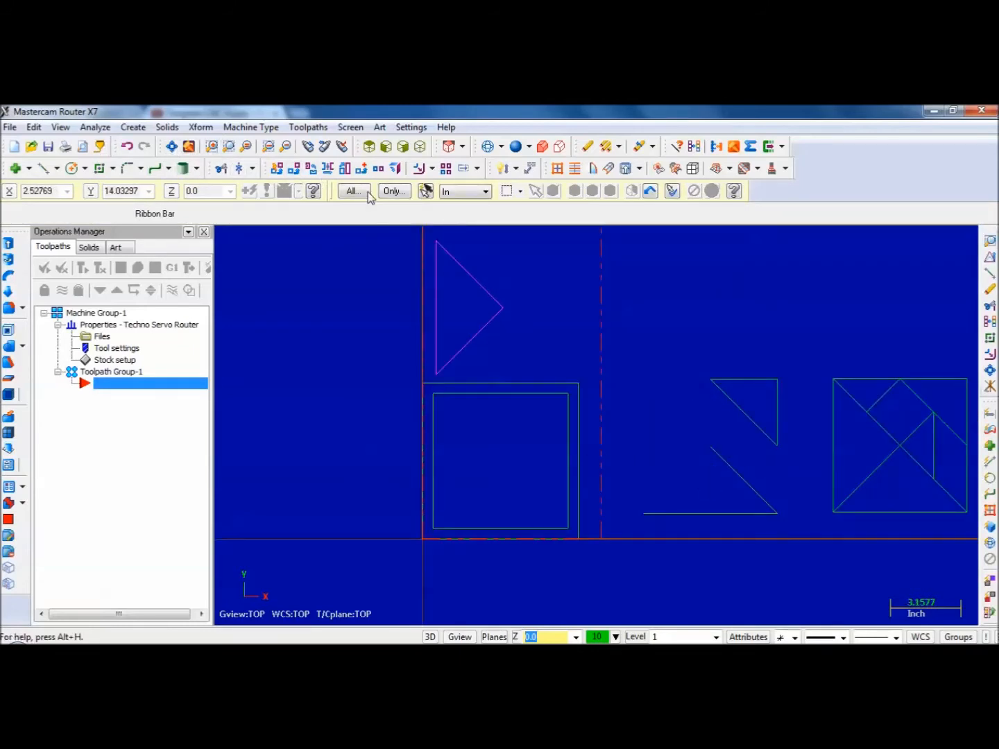
pyautogui.click(991, 272)
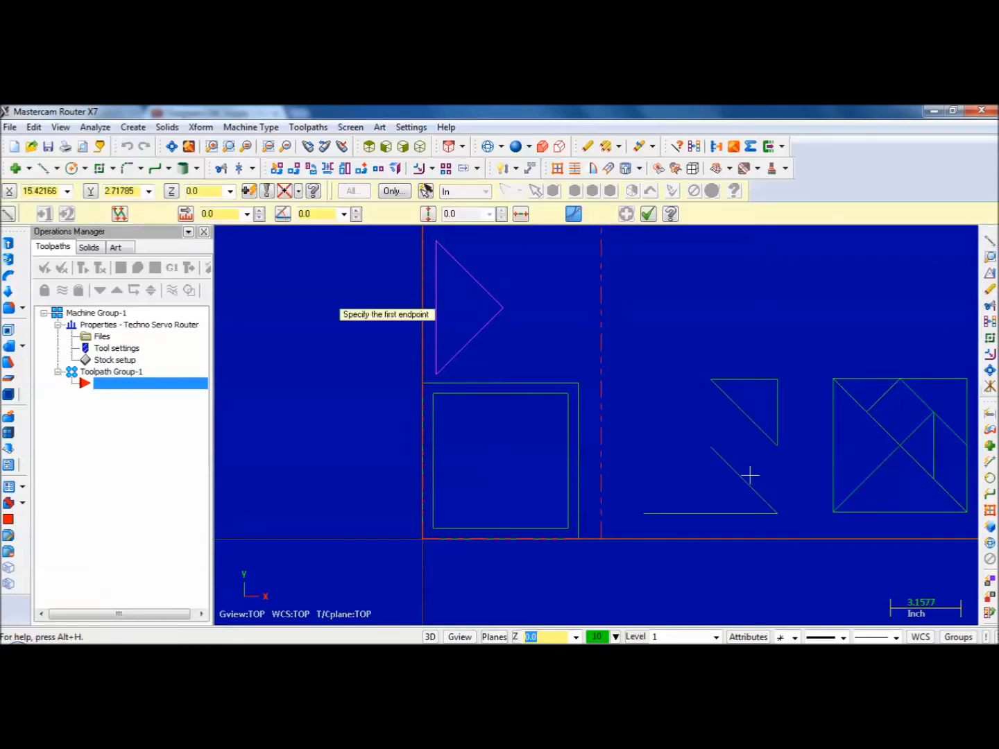
pyautogui.click(710, 449)
pyautogui.click(641, 513)
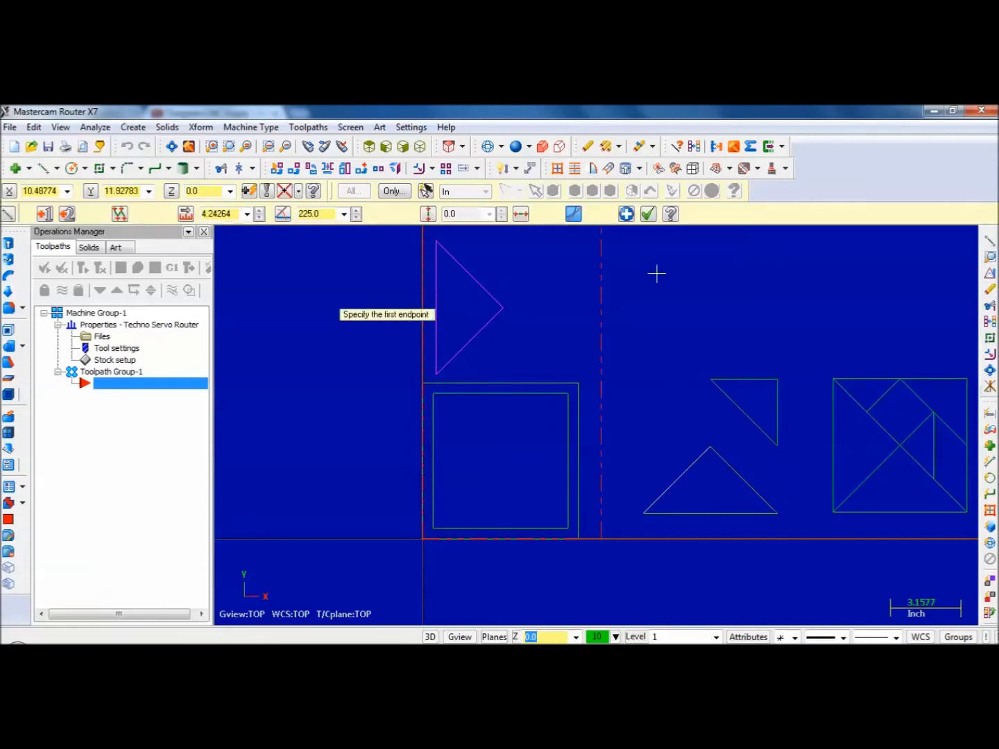
pyautogui.click(648, 215)
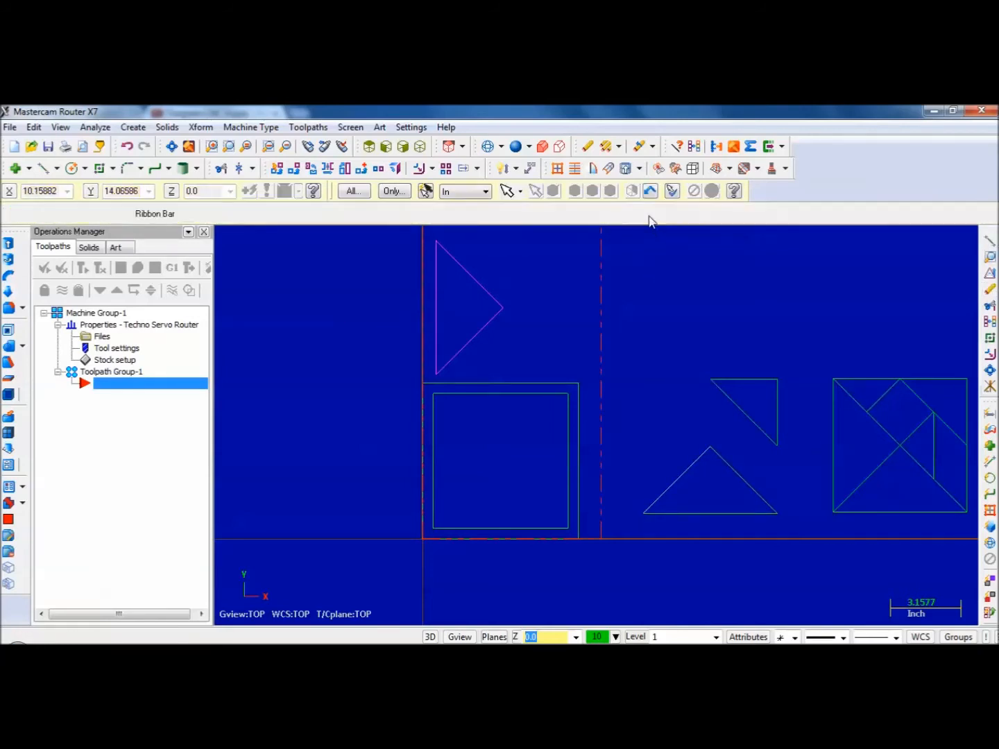
# - Move the bottom large triangle beside the first one above the tray, with its apex at about X4.07, Y10.28
pyautogui.click(991, 274)
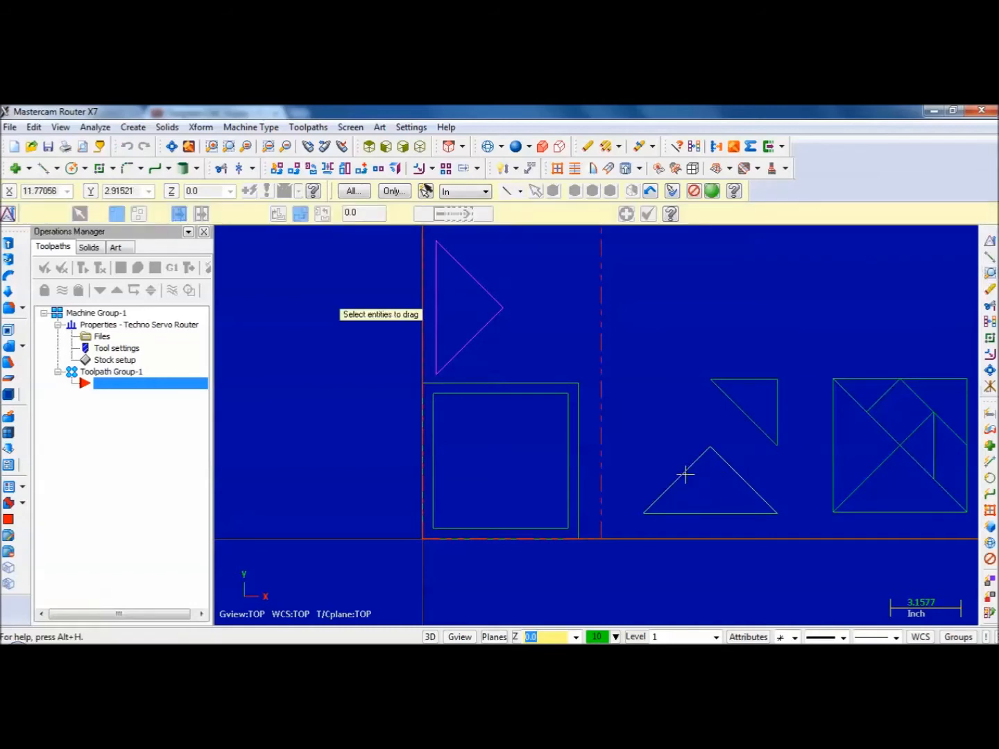
pyautogui.click(713, 191)
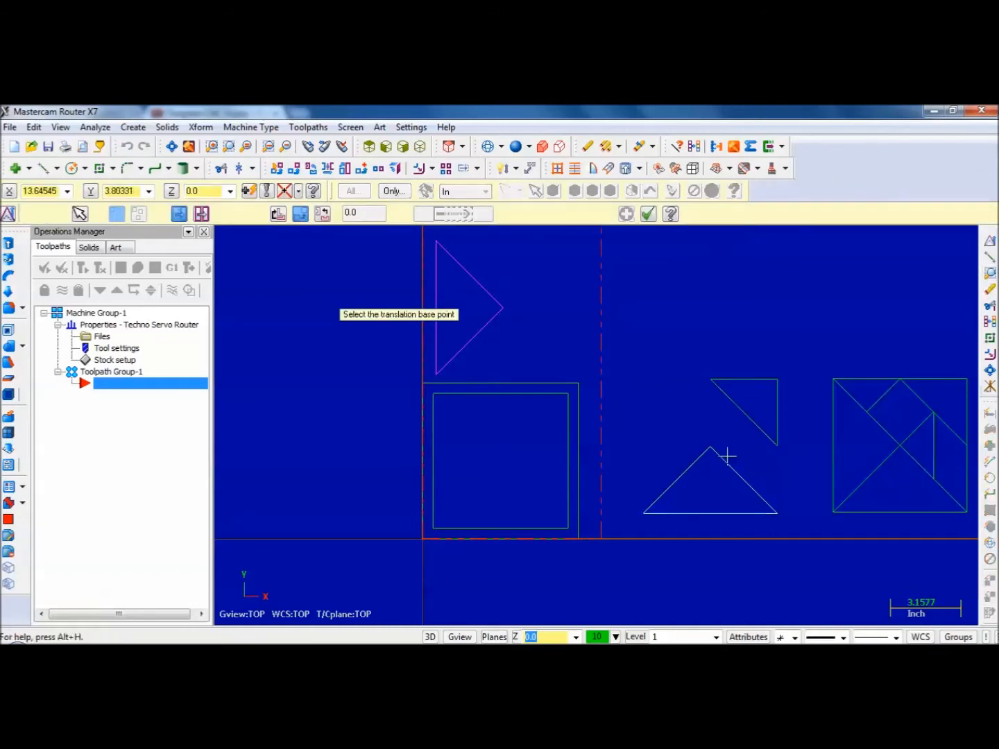
pyautogui.click(711, 451)
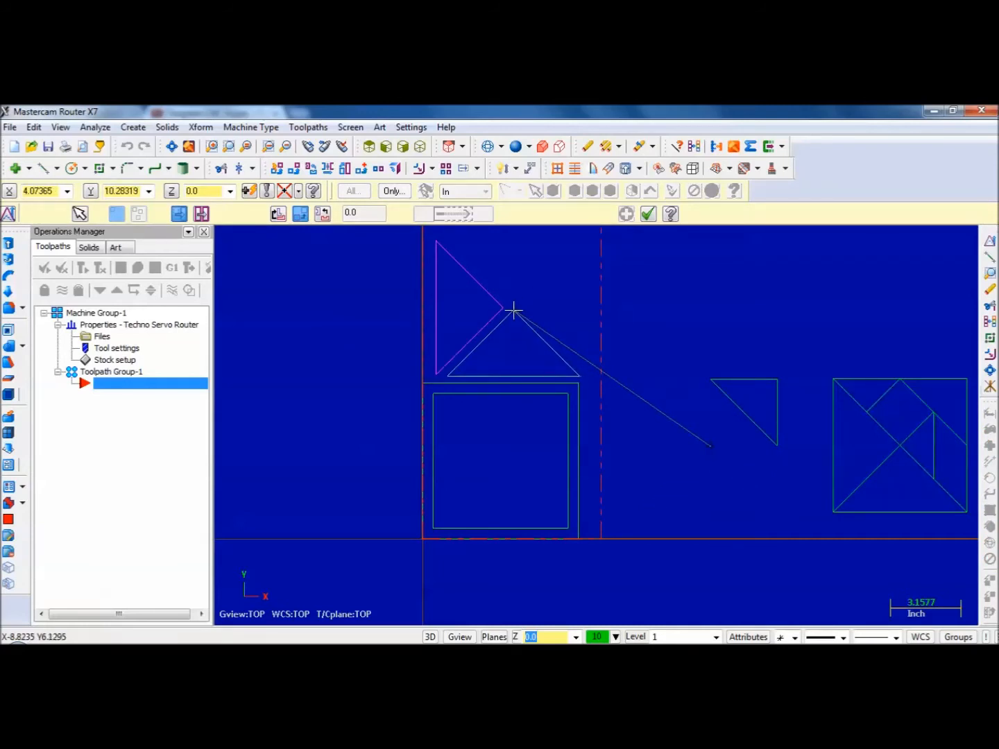
pyautogui.click(514, 310)
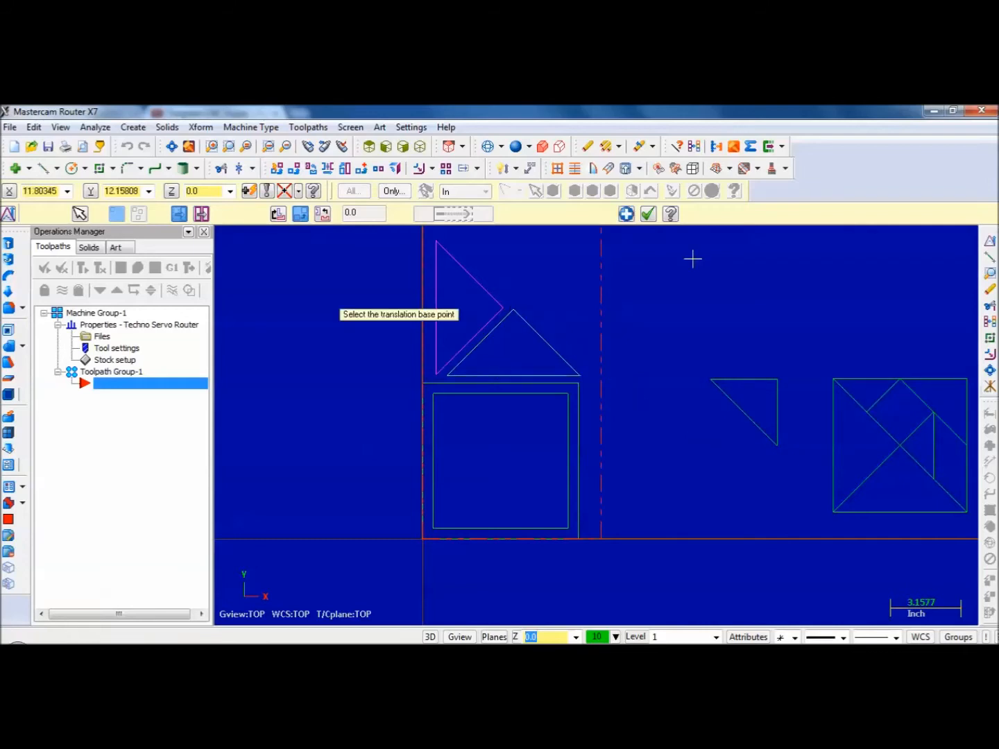
pyautogui.click(648, 214)
# - Move the separate medium triangle above the tray into the stock's upper-right area, with its upper-left corner at about X4.37, Y14.07
pyautogui.scroll(-1, 726, 345)
pyautogui.scroll(-1, 726, 344)
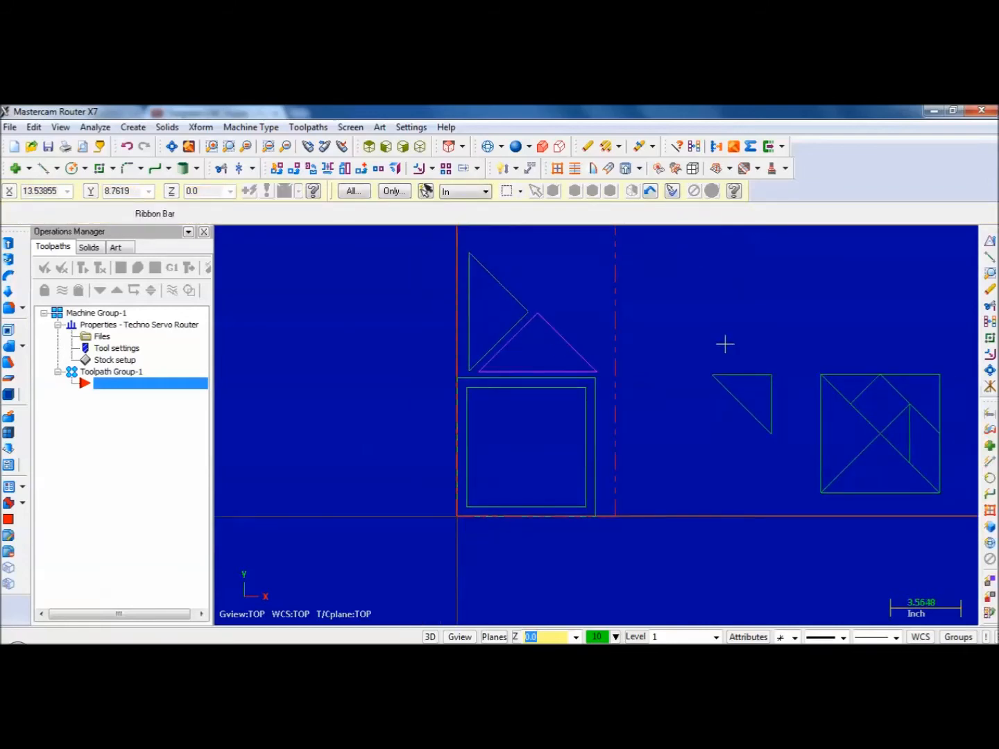
pyautogui.click(990, 240)
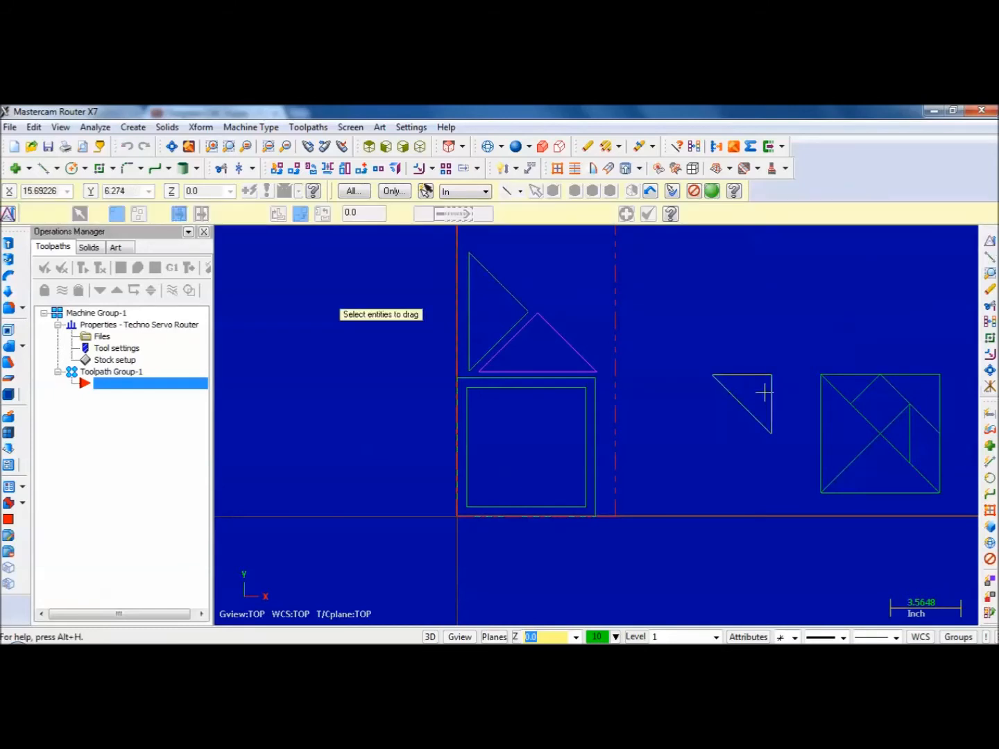
pyautogui.click(711, 192)
pyautogui.click(709, 375)
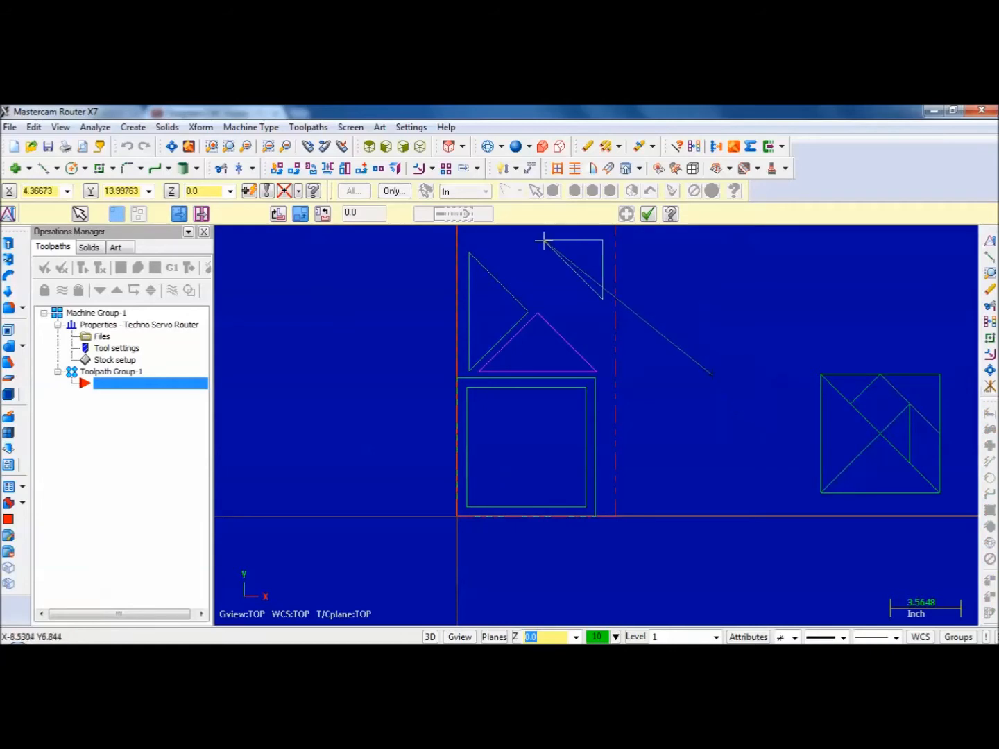
pyautogui.click(545, 241)
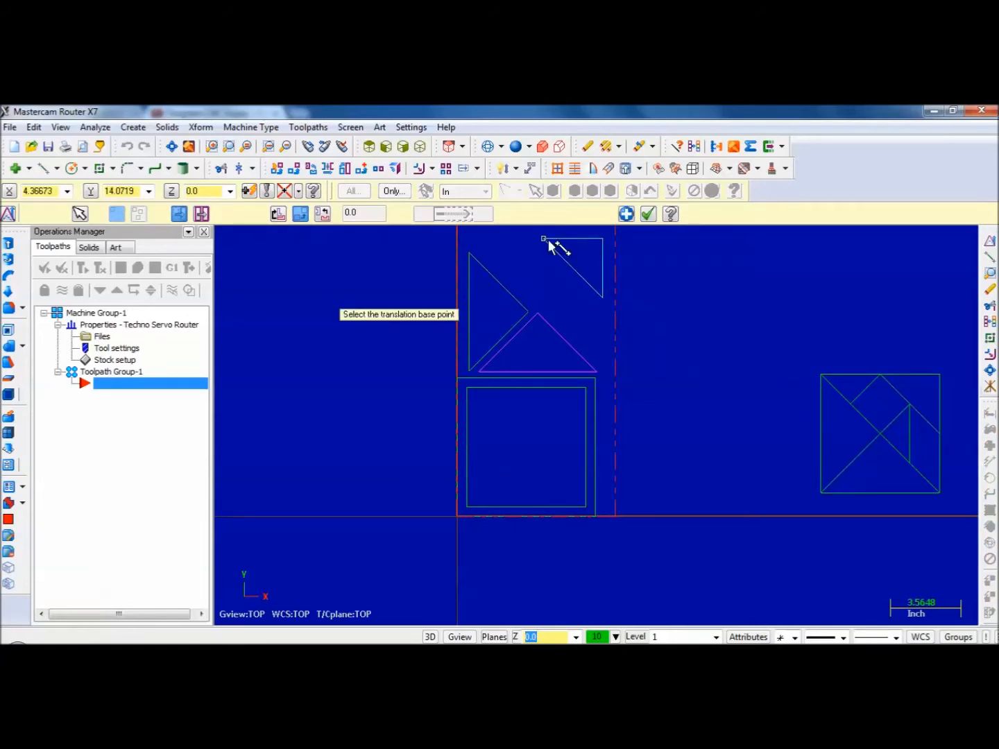
pyautogui.scroll(-4, 686, 331)
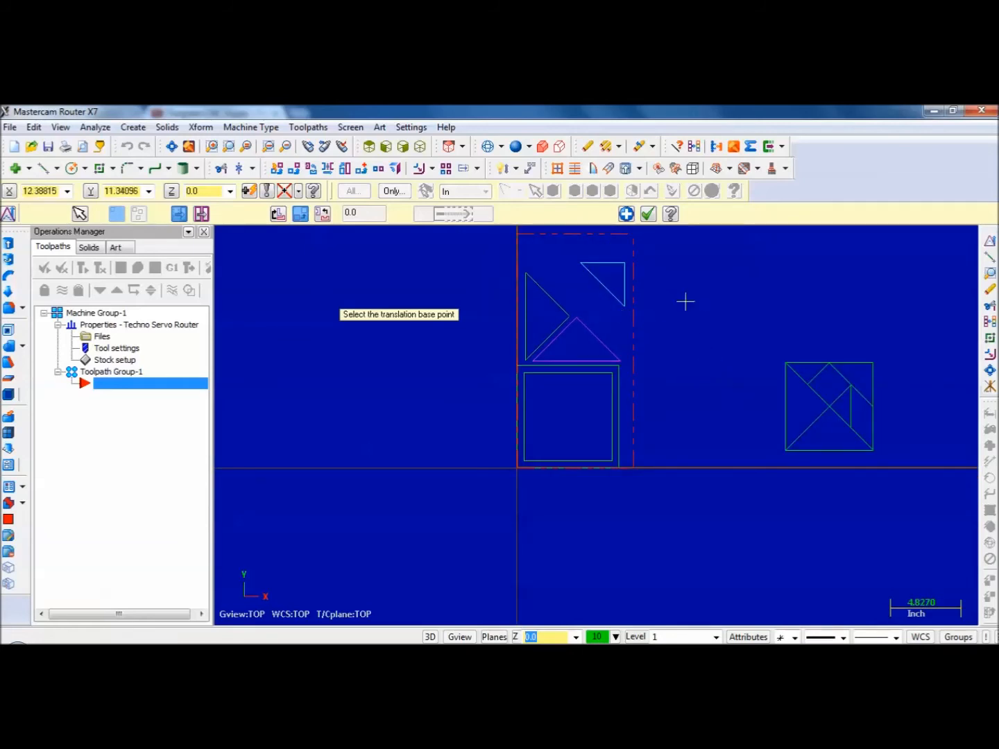
pyautogui.click(649, 214)
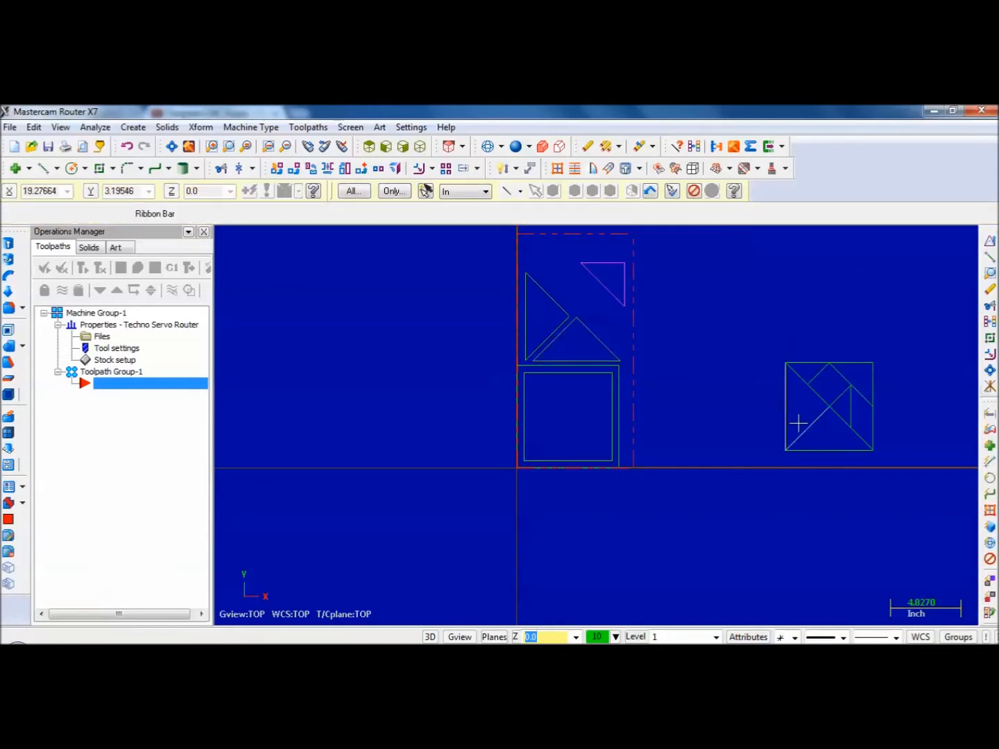
# - Delete the original square's leftover left edge, bottom edge and lower-left diagonal line
pyautogui.press('Delete')
pyautogui.click(804, 434)
pyautogui.press('Delete')
pyautogui.click(813, 453)
pyautogui.press('Delete')
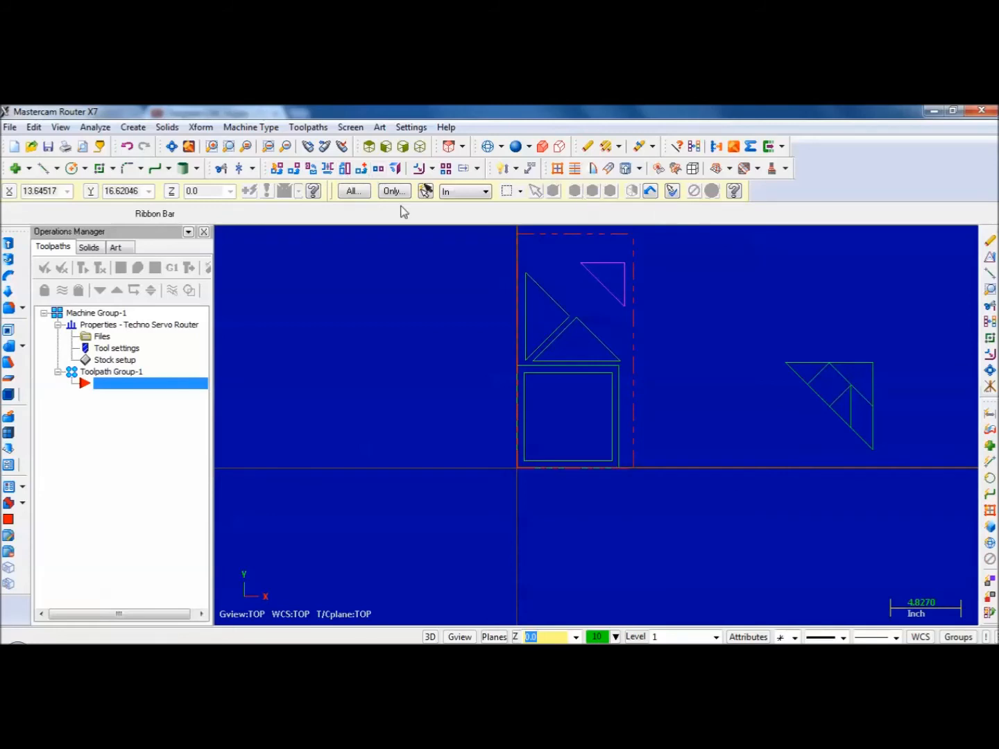
# - Trim the original square's top edge to the small triangle's upper-right corner and try to trim its right edge
pyautogui.click(221, 168)
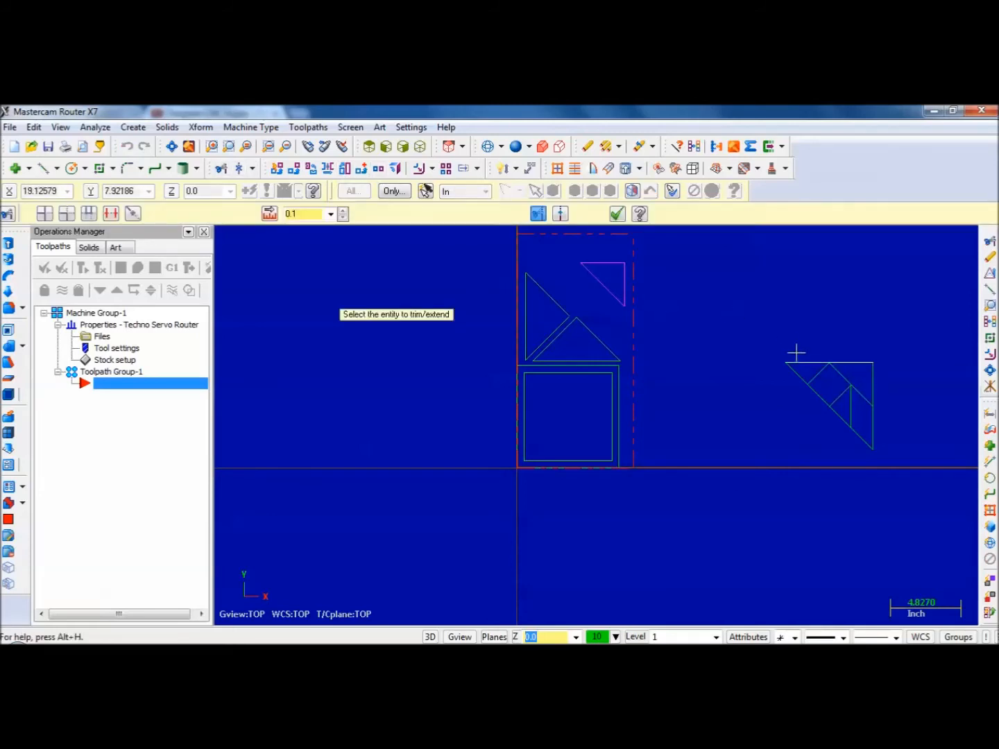
pyautogui.click(829, 362)
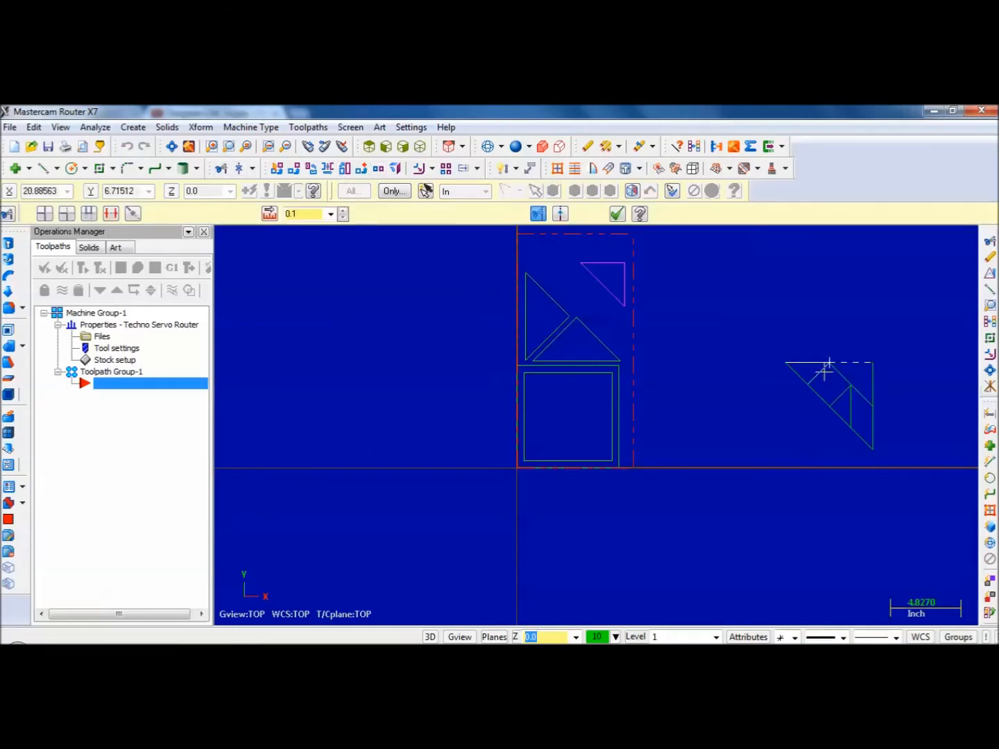
pyautogui.click(867, 402)
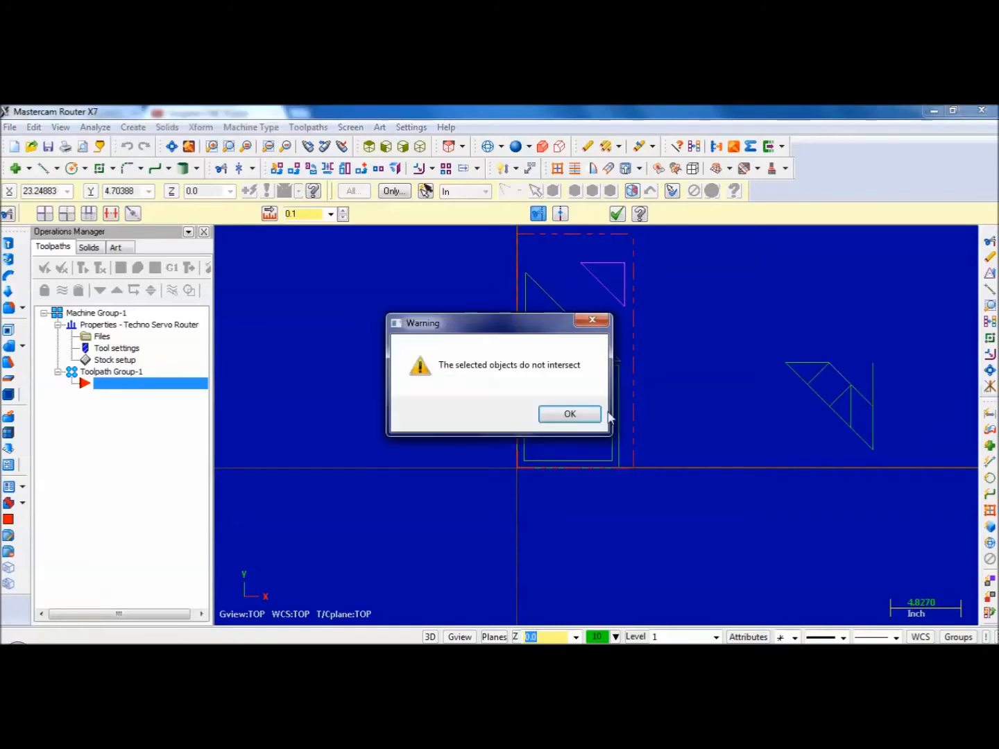
pyautogui.click(569, 415)
pyautogui.click(617, 213)
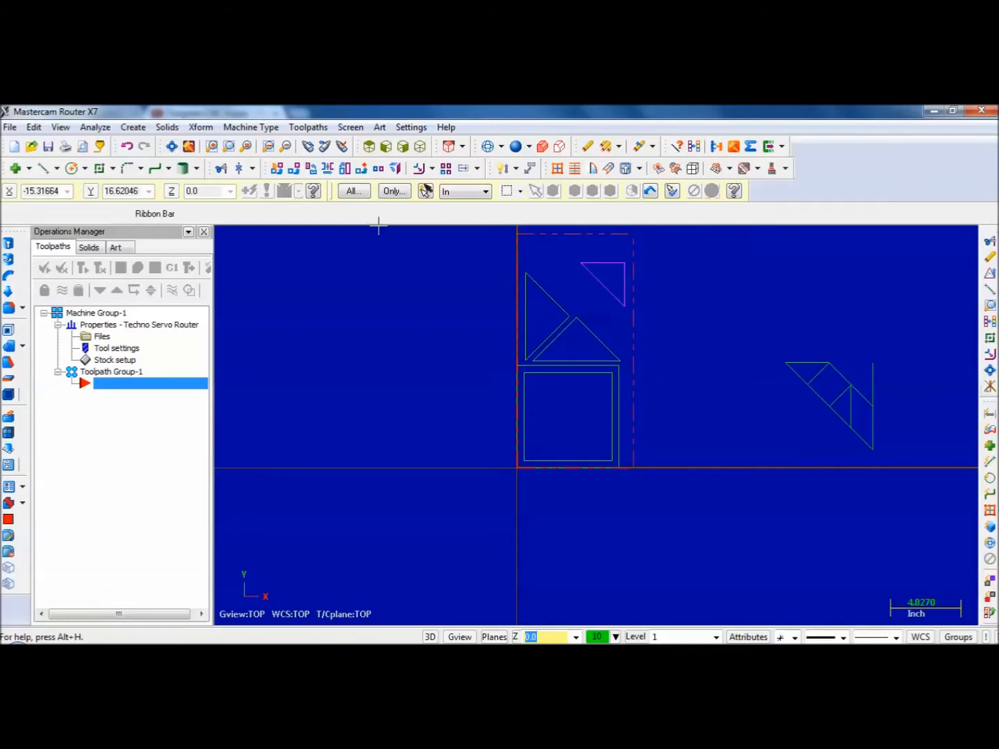
# - Move the remaining group of tangram pieces just right of the stock, with its upper-left corner at about X8.87, Y13.65
pyautogui.click(990, 273)
pyautogui.moveTo(749, 315); pyautogui.dragTo(903, 454)
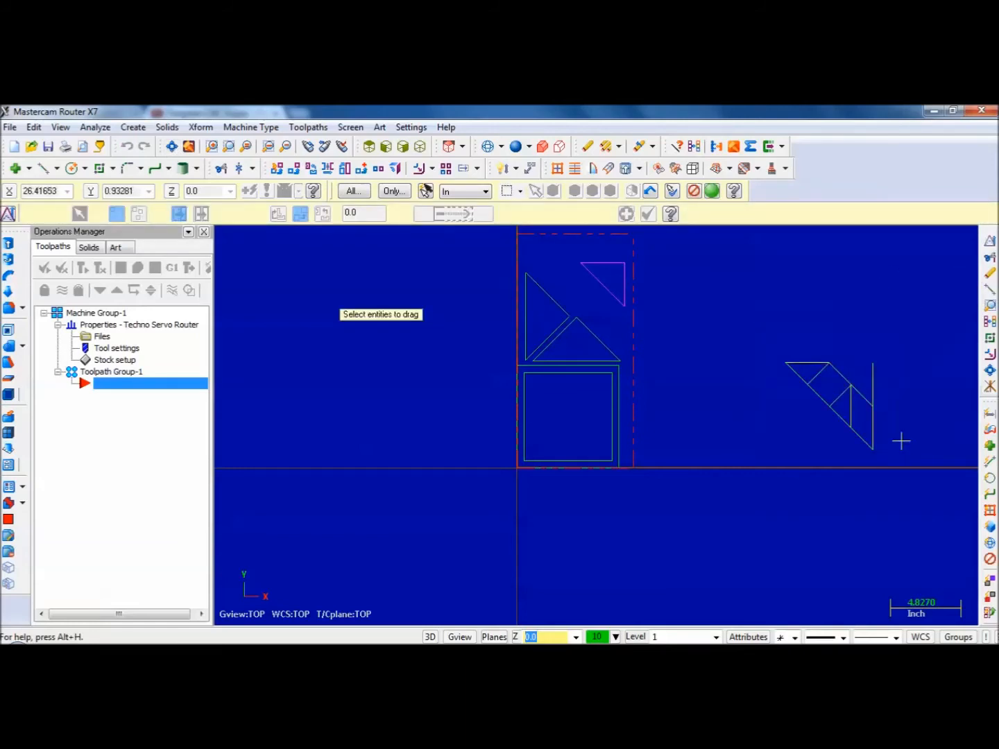
pyautogui.click(713, 191)
pyautogui.click(786, 363)
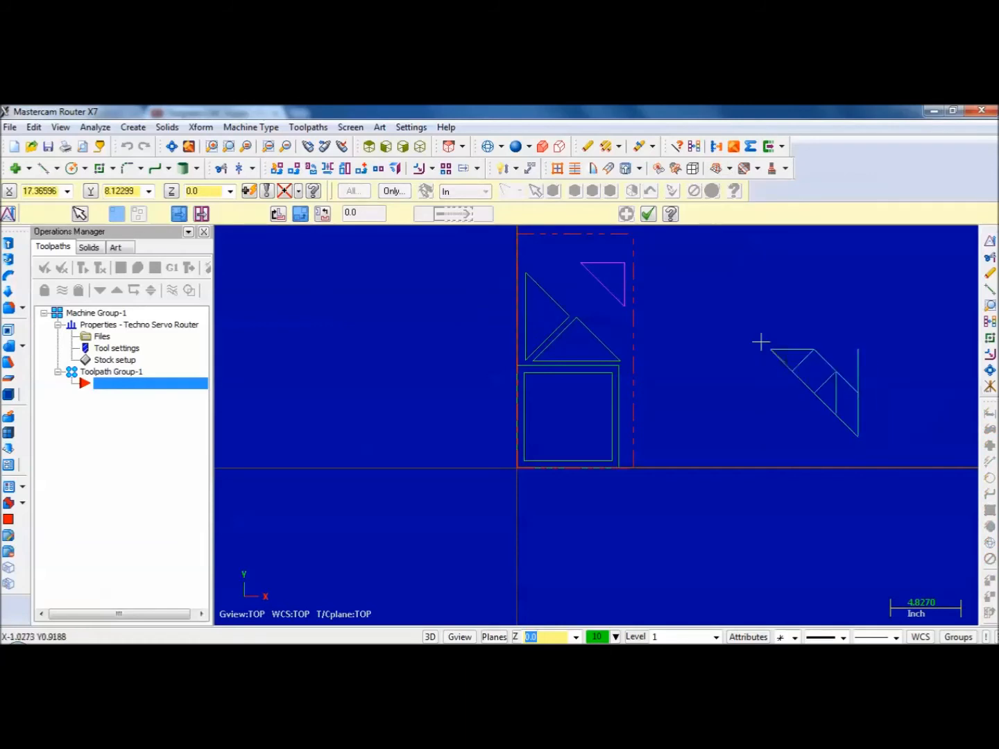
pyautogui.click(647, 269)
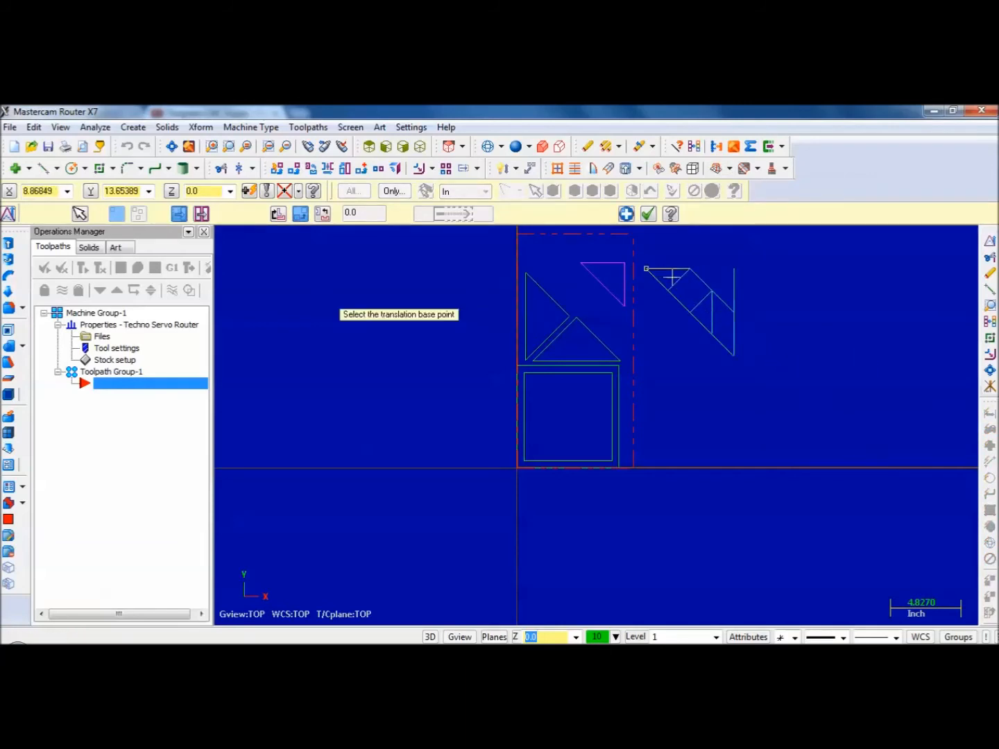
pyautogui.click(647, 213)
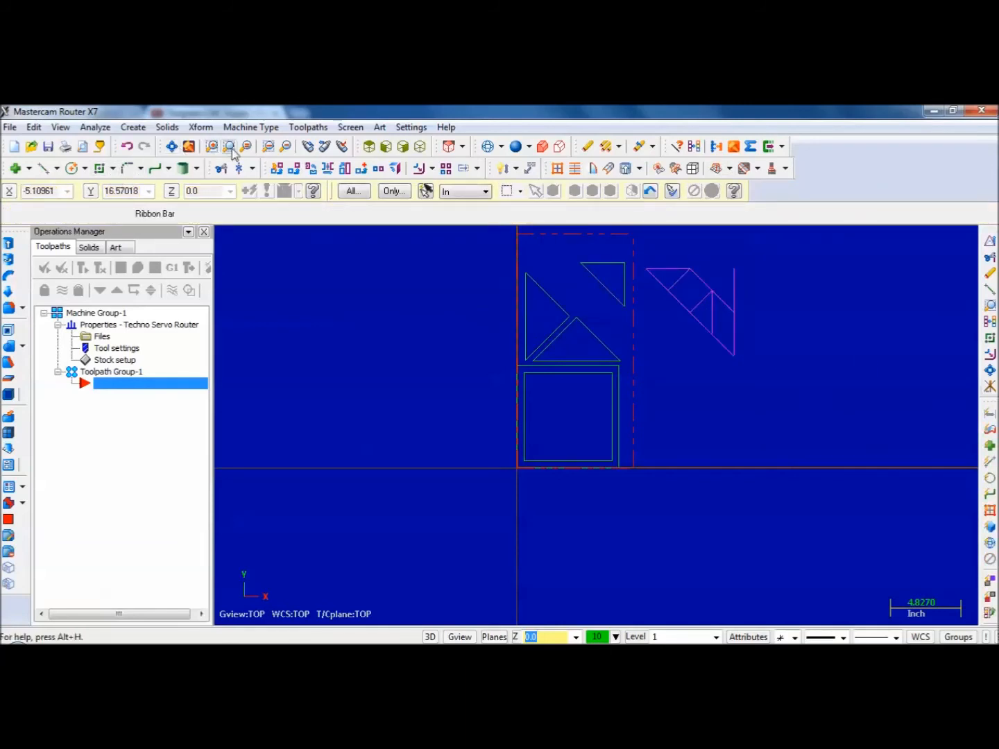
# - Clear the transform colours and trim the remaining group's right vertical edge to the upper slanted line
pyautogui.click(229, 146)
pyautogui.click(470, 231)
pyautogui.click(761, 400)
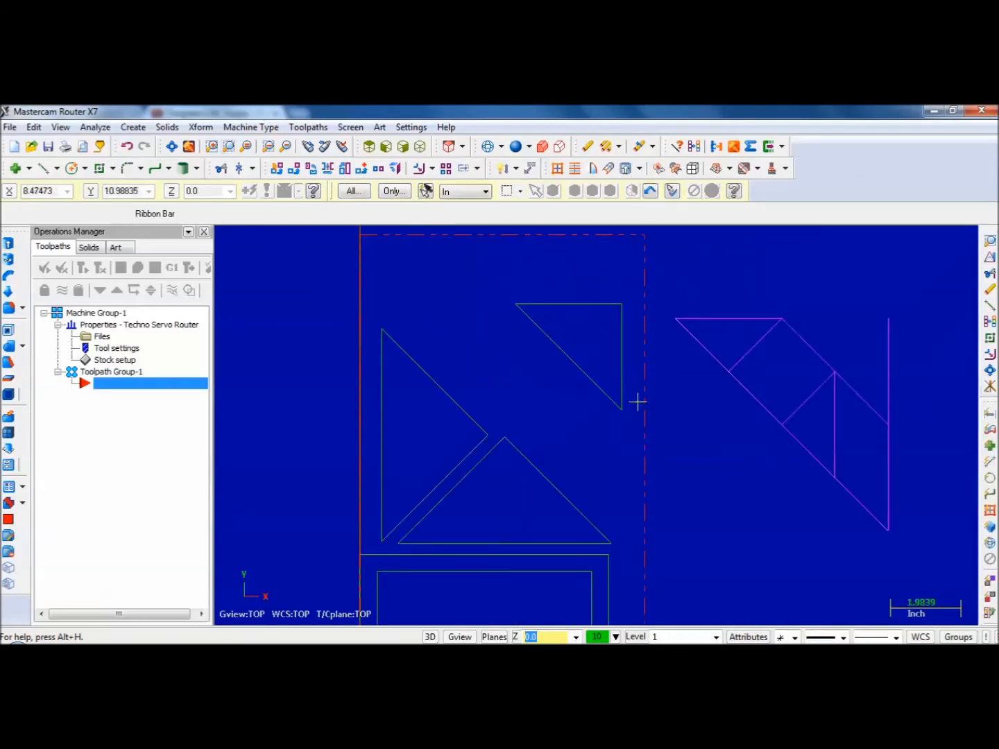
pyautogui.click(683, 168)
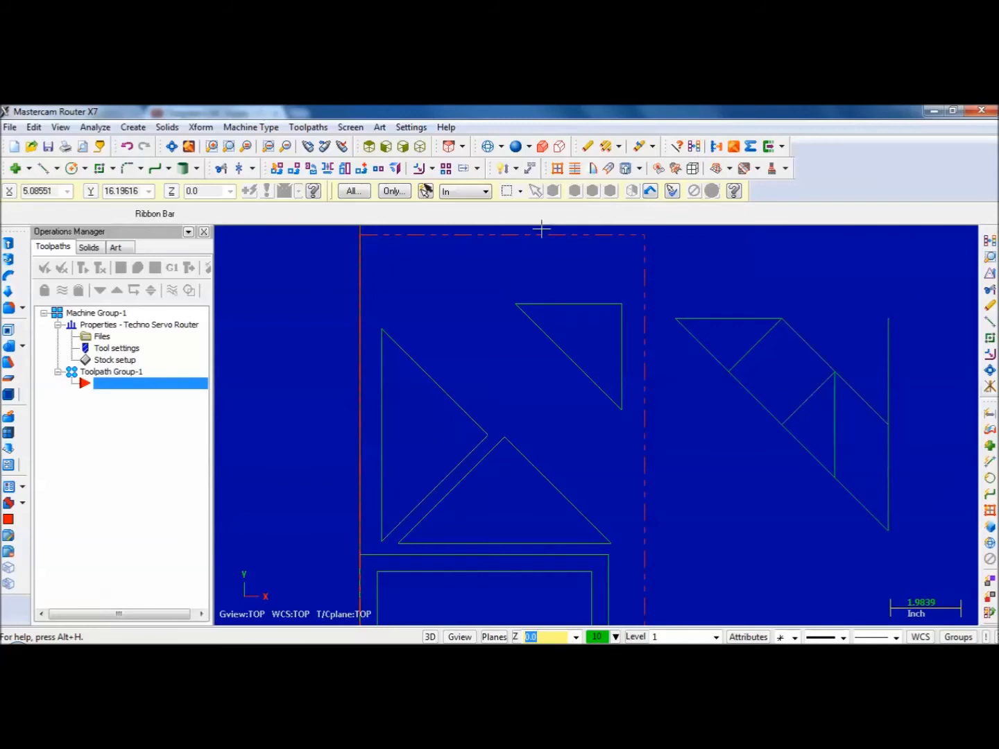
pyautogui.click(296, 169)
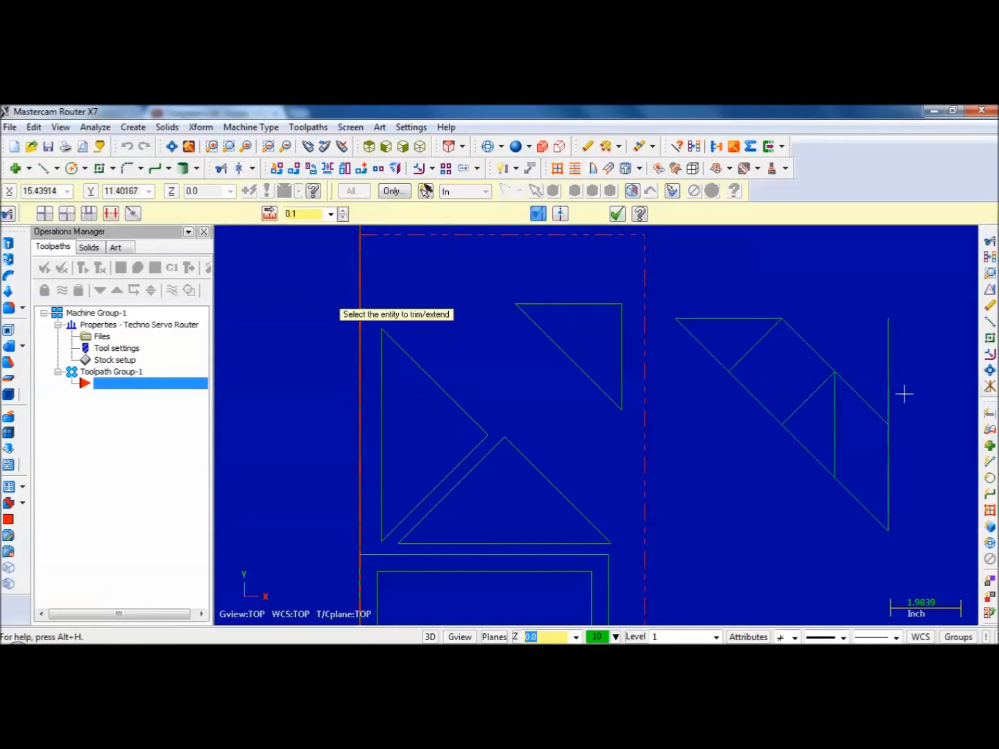
pyautogui.click(895, 457)
pyautogui.click(863, 407)
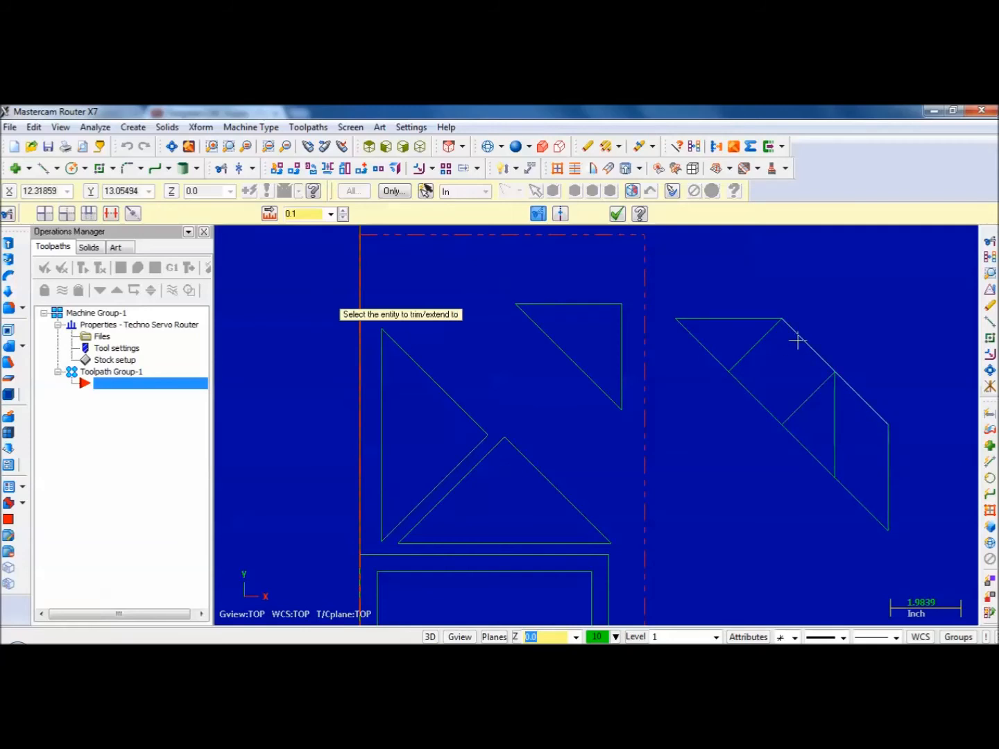
# - Replace the upper slanted line with two separate lines that meet at the corner shared by the square and the parallelogram
pyautogui.click(798, 340)
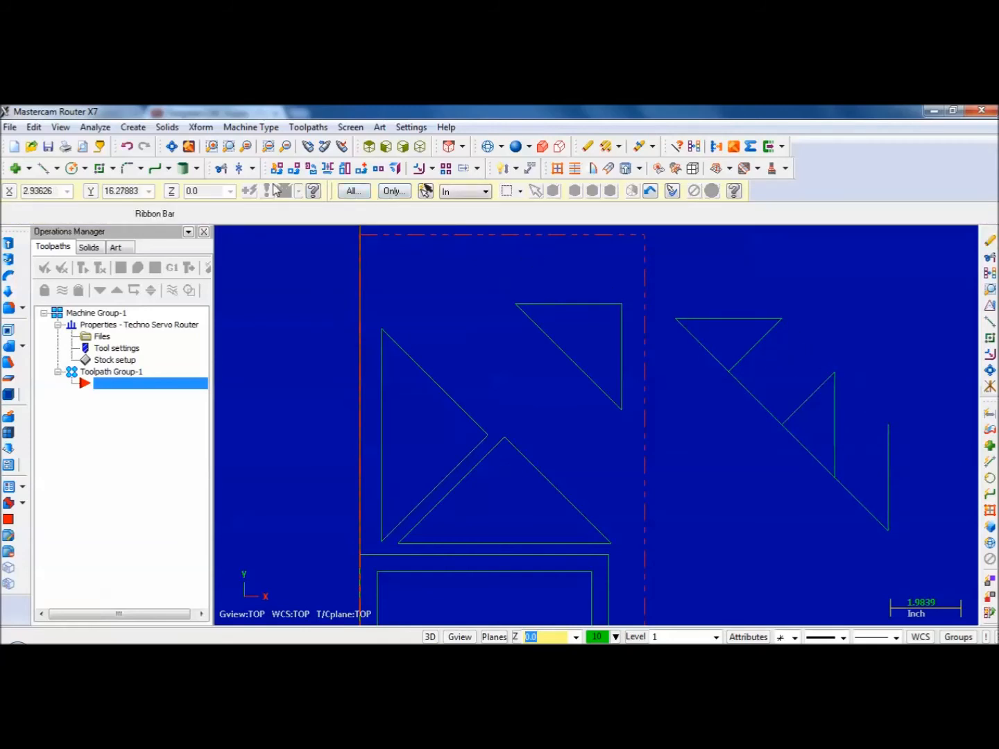
pyautogui.click(990, 321)
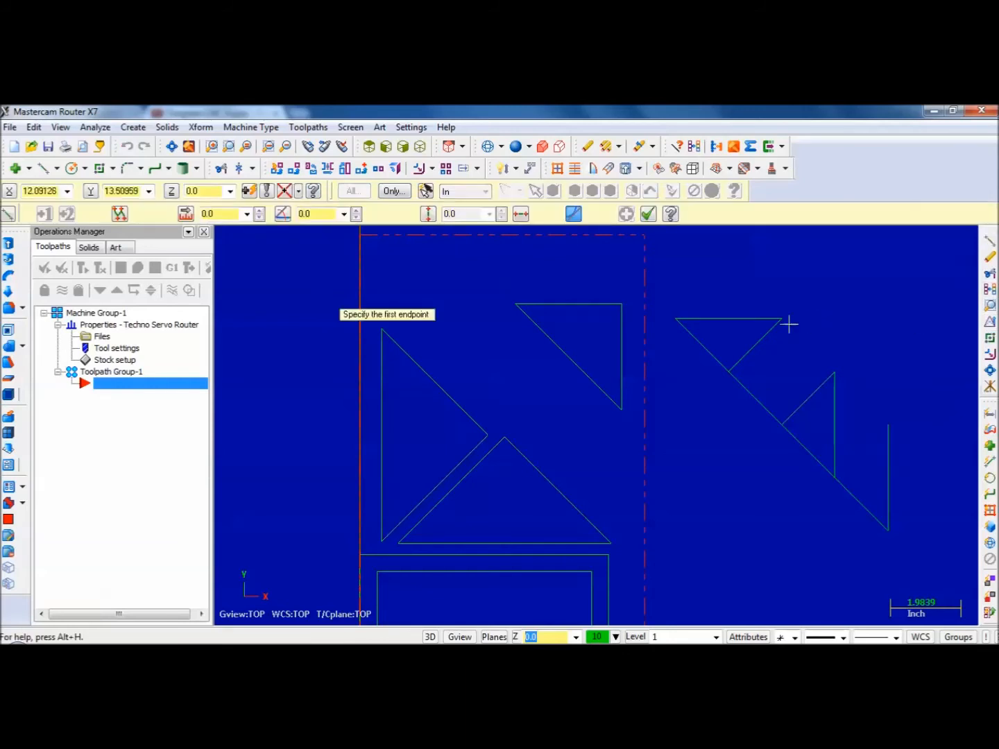
pyautogui.click(783, 320)
pyautogui.click(840, 376)
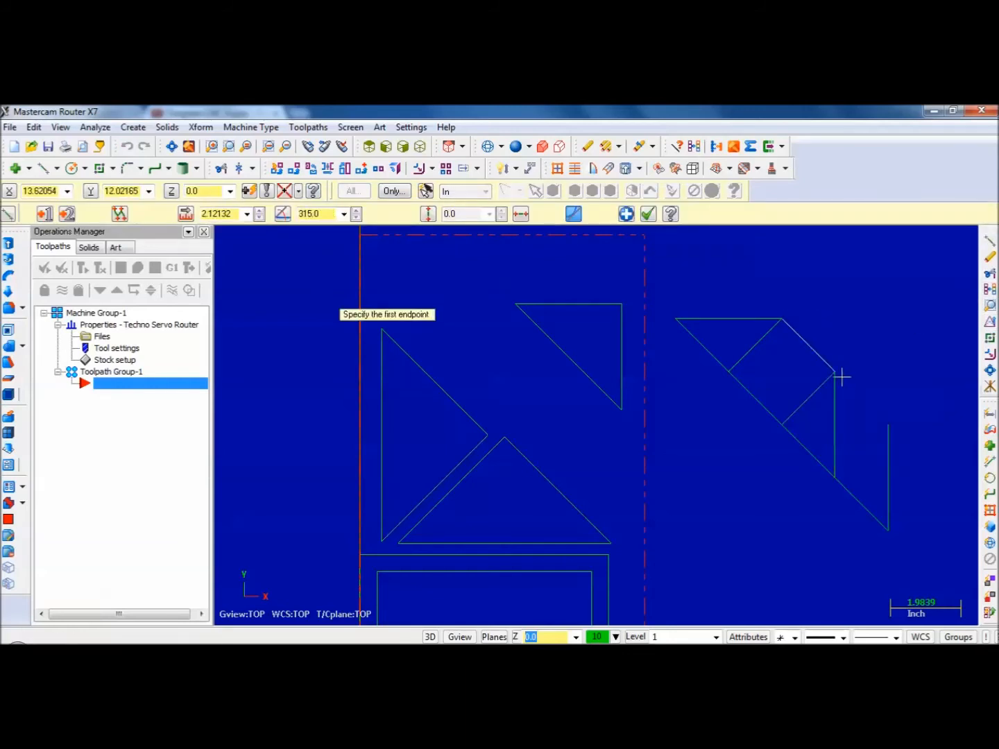
pyautogui.click(836, 377)
pyautogui.click(888, 424)
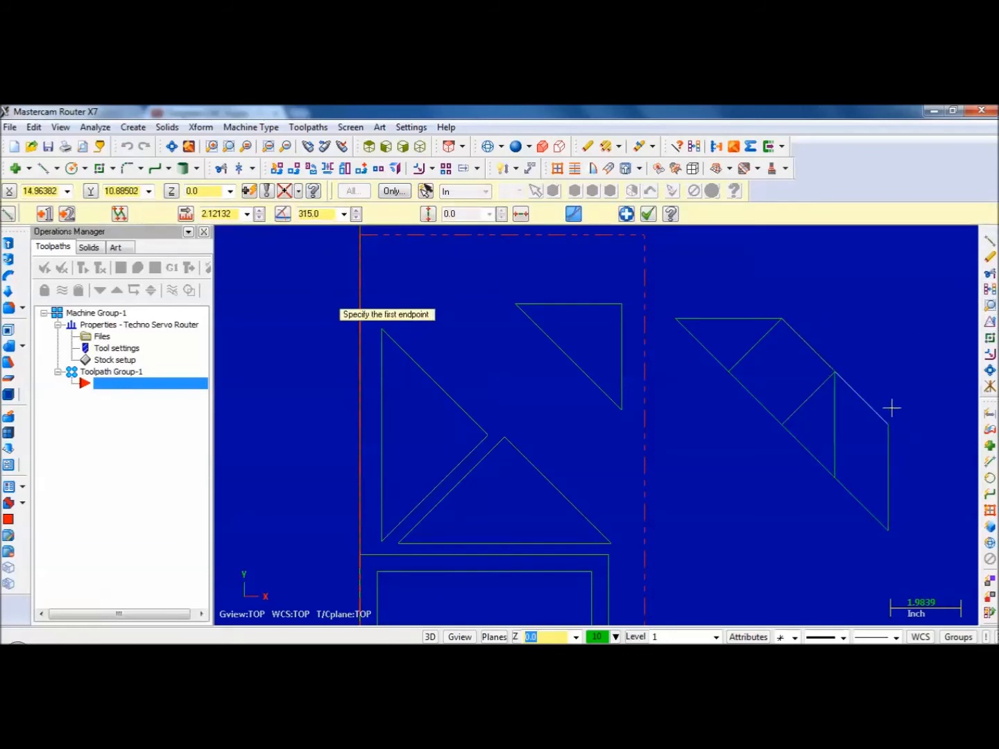
pyautogui.click(648, 215)
# - Delete the long lower diagonal and redraw its upper half as two lines along the small triangle and the square
pyautogui.click(745, 390)
pyautogui.press('Delete')
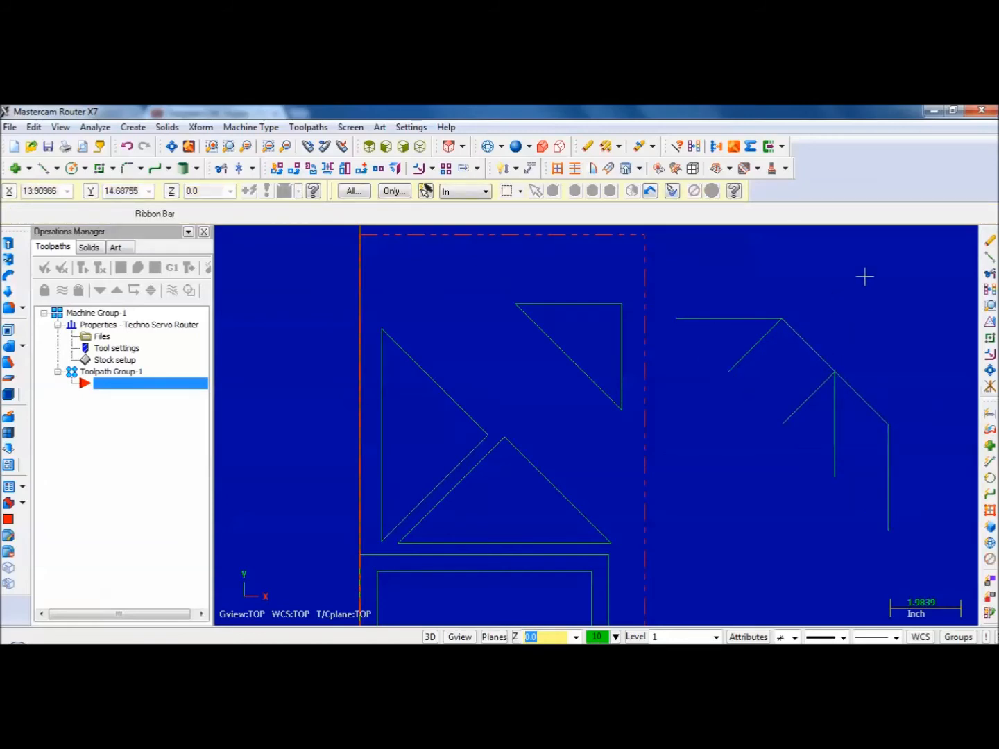
pyautogui.click(989, 260)
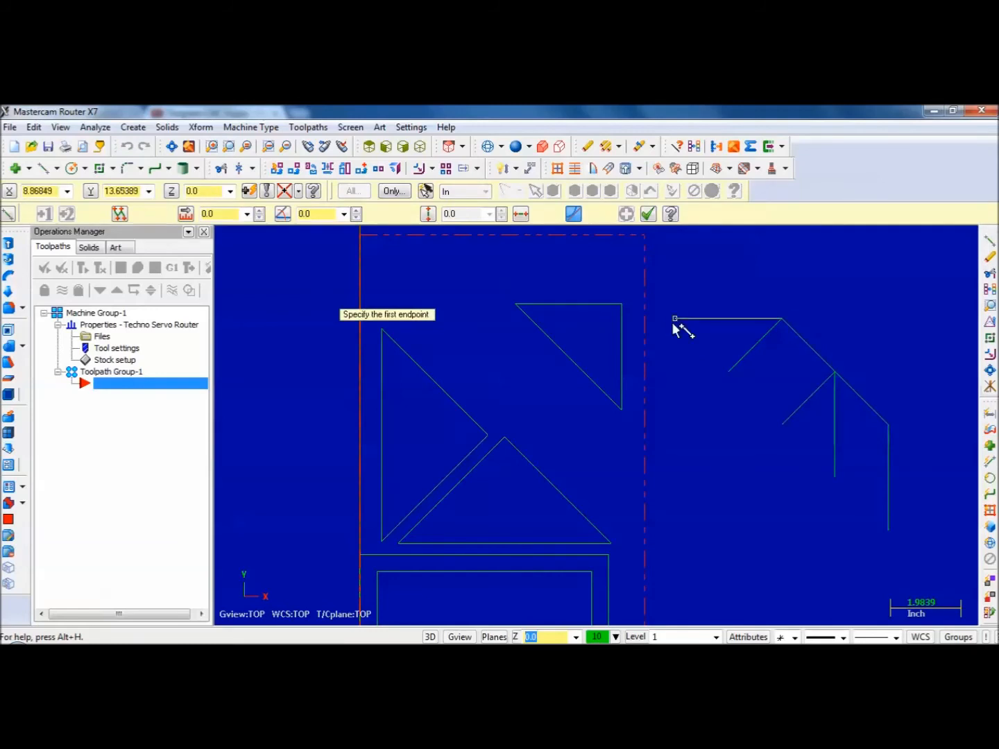
pyautogui.click(675, 319)
pyautogui.click(729, 371)
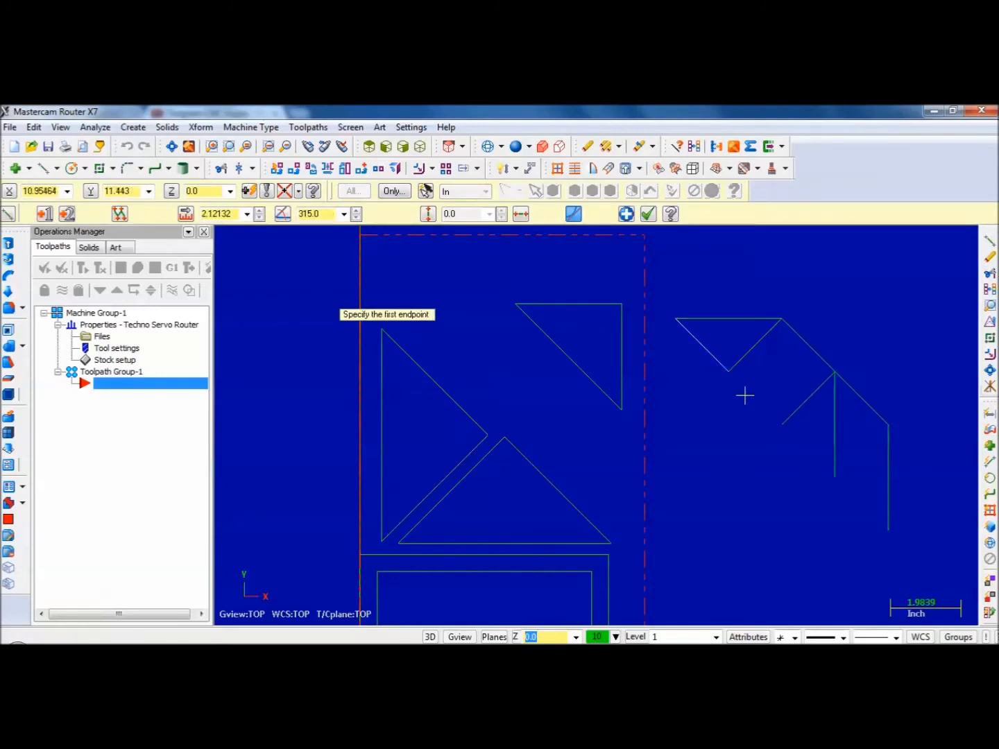
pyautogui.click(728, 372)
pyautogui.click(782, 424)
# - Complete the lower diagonal with two lines, one along the second small triangle and one along the parallelogram
pyautogui.click(782, 425)
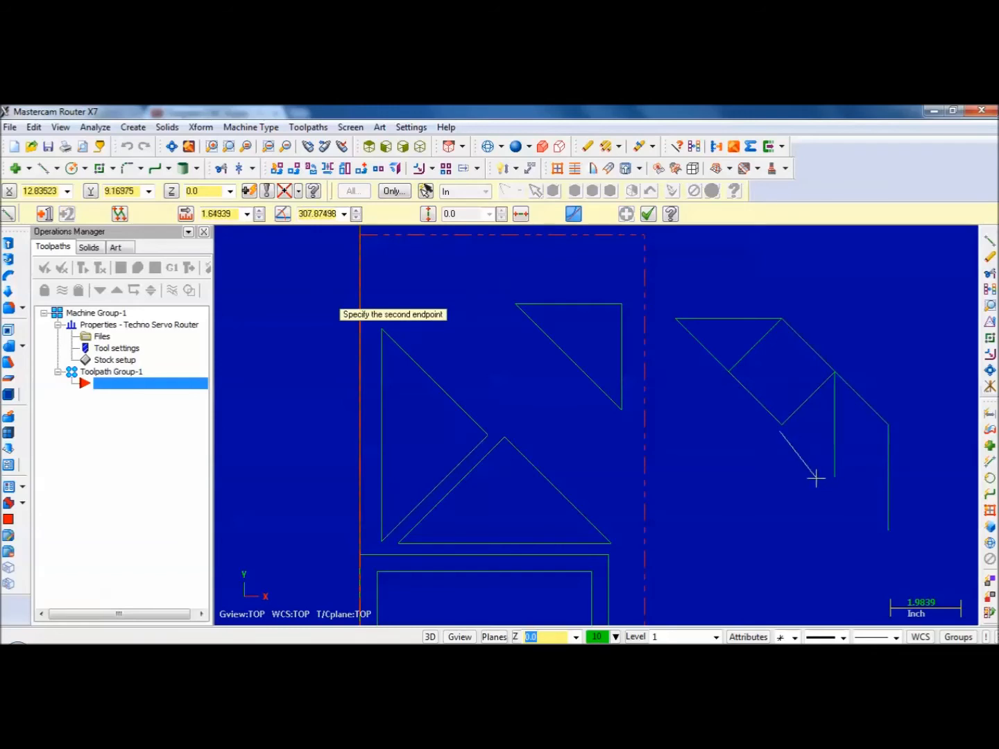
pyautogui.press('Escape')
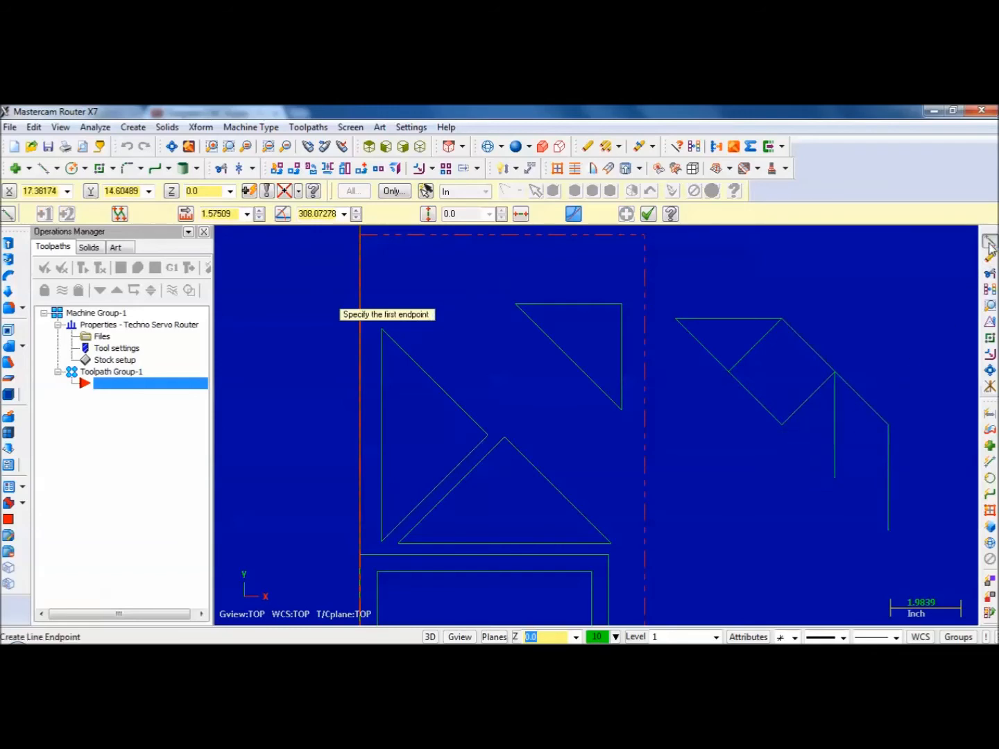
pyautogui.click(782, 425)
pyautogui.click(832, 476)
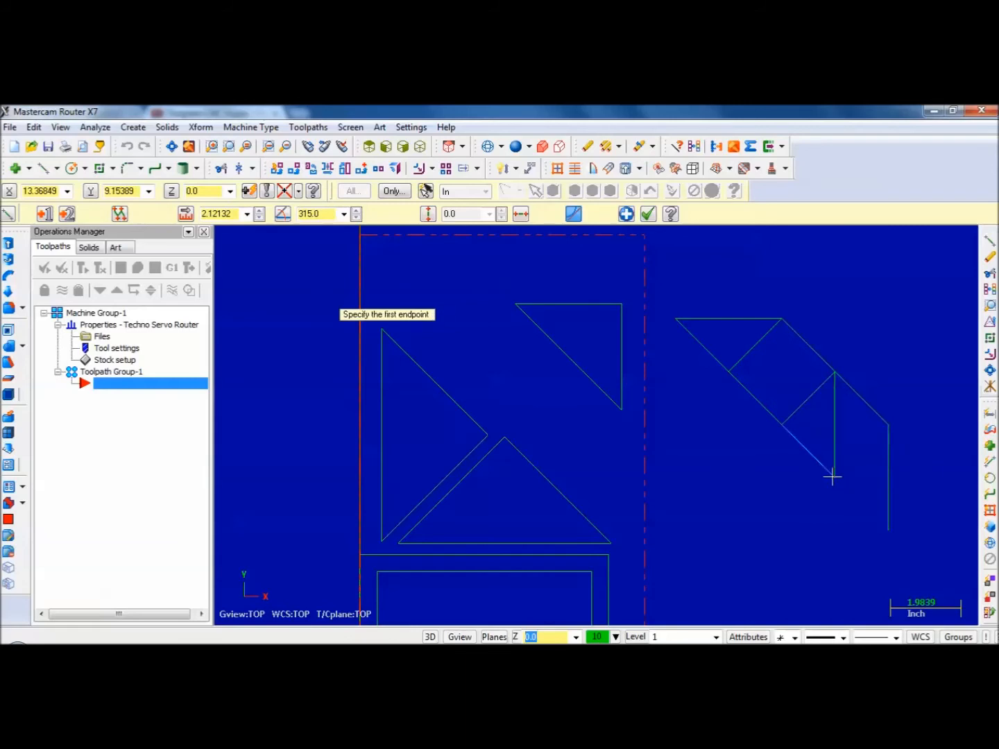
pyautogui.click(836, 478)
pyautogui.click(890, 531)
pyautogui.click(649, 215)
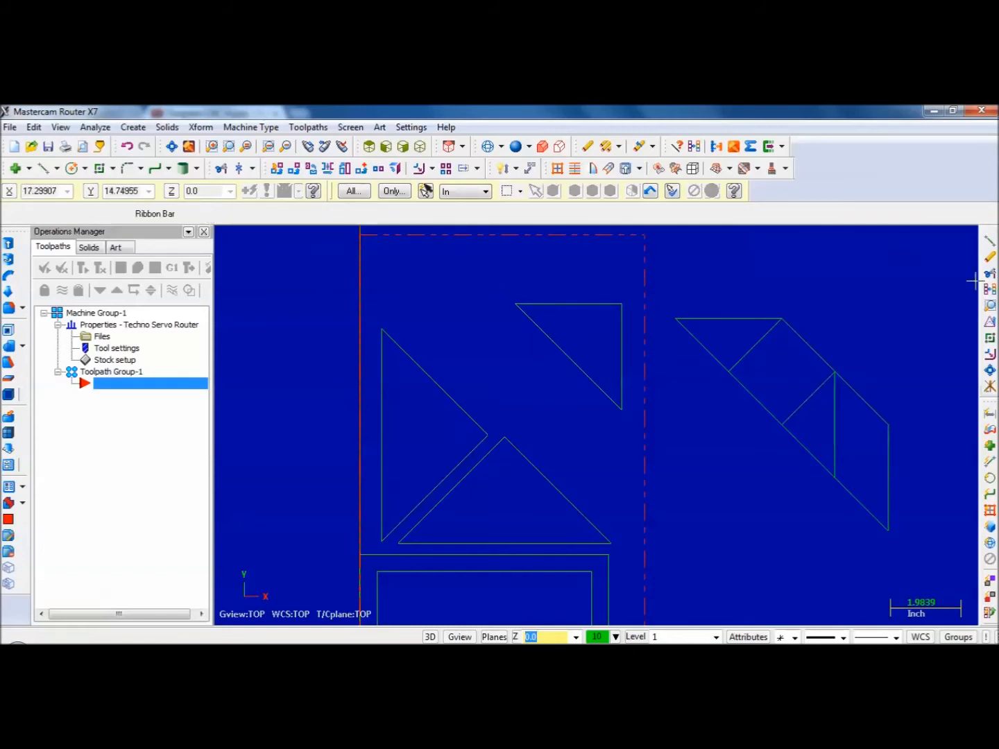
# - Move the group's upper-left small triangle to the stock's upper-left area, above the first large triangle
pyautogui.click(989, 322)
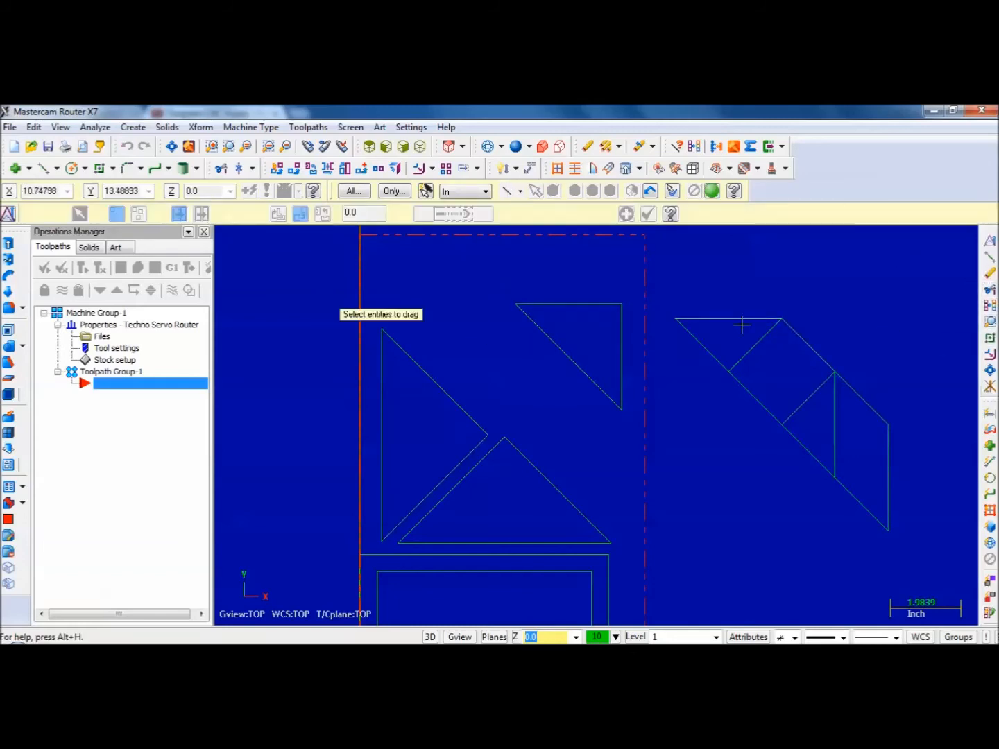
pyautogui.click(714, 193)
pyautogui.click(678, 319)
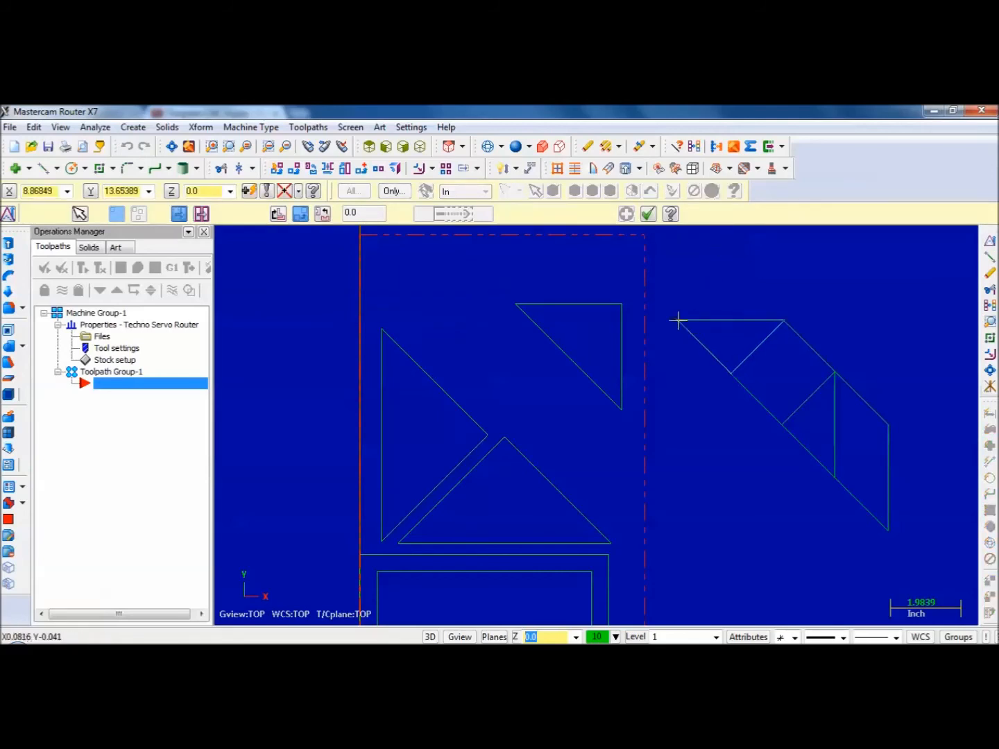
pyautogui.click(373, 284)
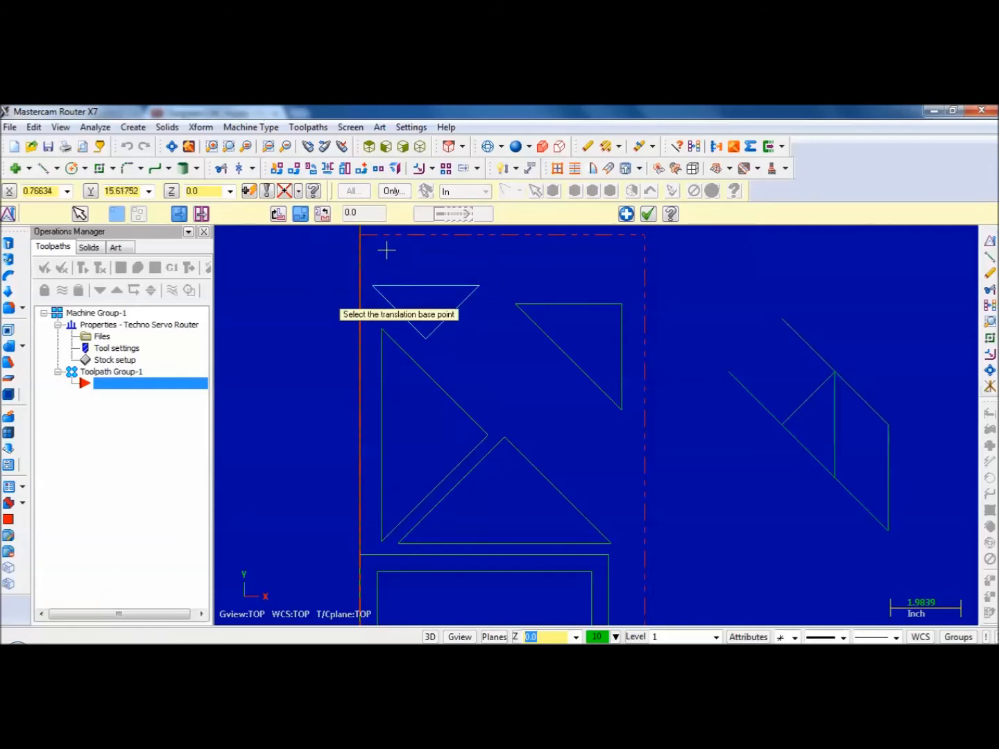
pyautogui.click(648, 215)
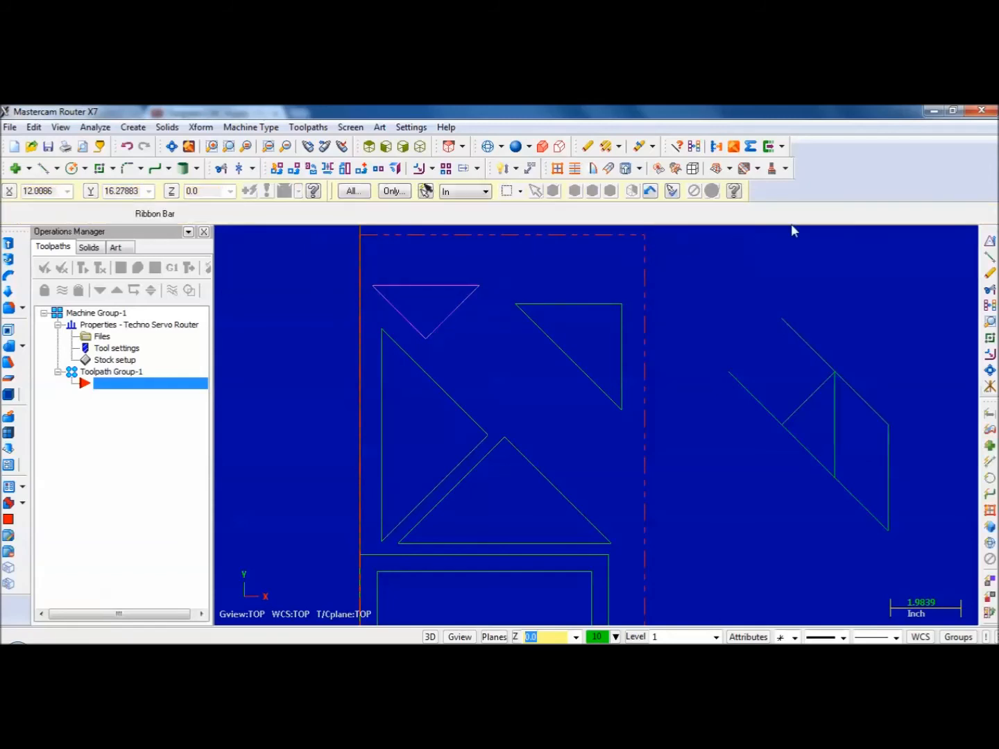
# - Close the tangram square by drawing a line between the free upper ends of its two parallel sides
pyautogui.click(989, 258)
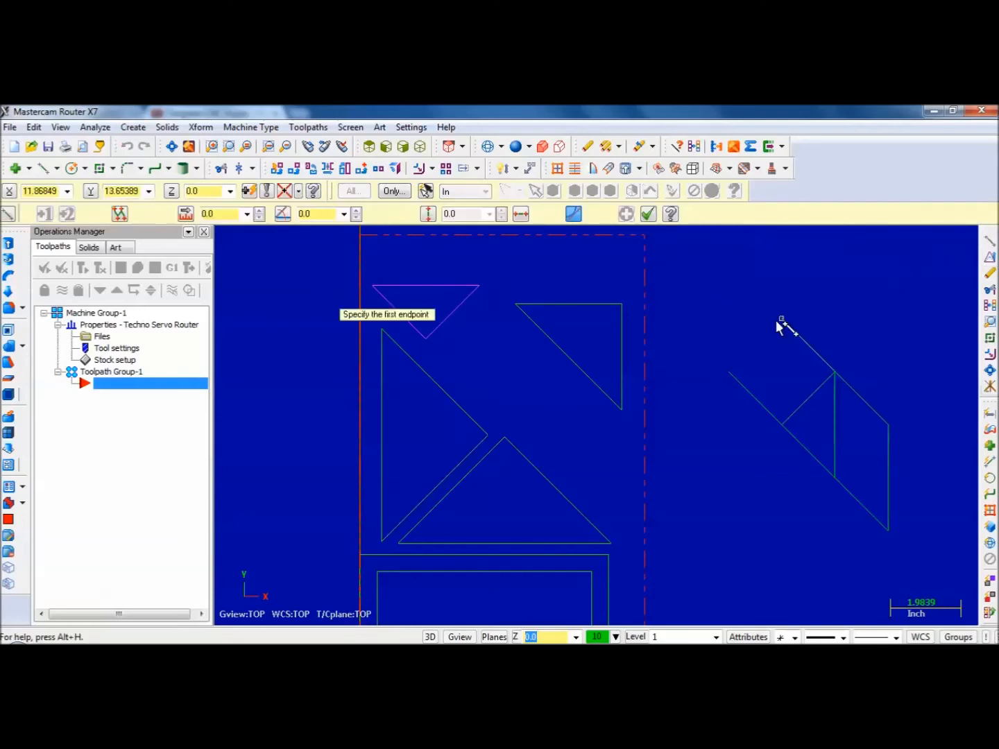
pyautogui.click(782, 319)
pyautogui.click(729, 373)
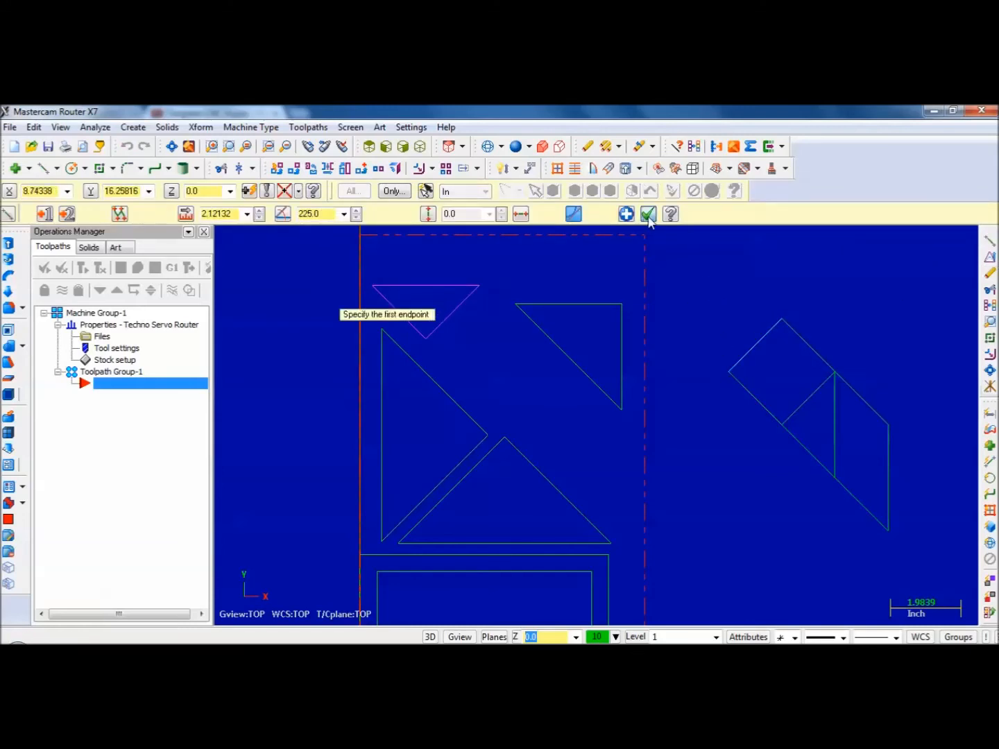
pyautogui.click(648, 214)
# - Move the square into the stock, between the upper-left small triangle and the medium triangle, above the first large triangle's slanted edge
pyautogui.click(990, 270)
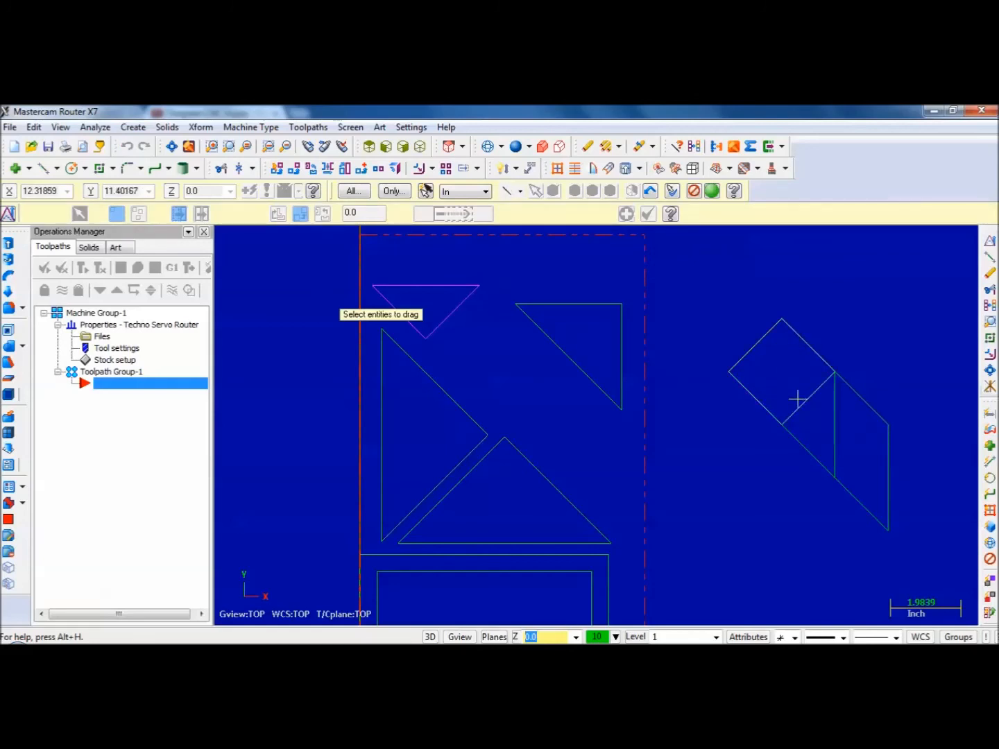
pyautogui.click(712, 192)
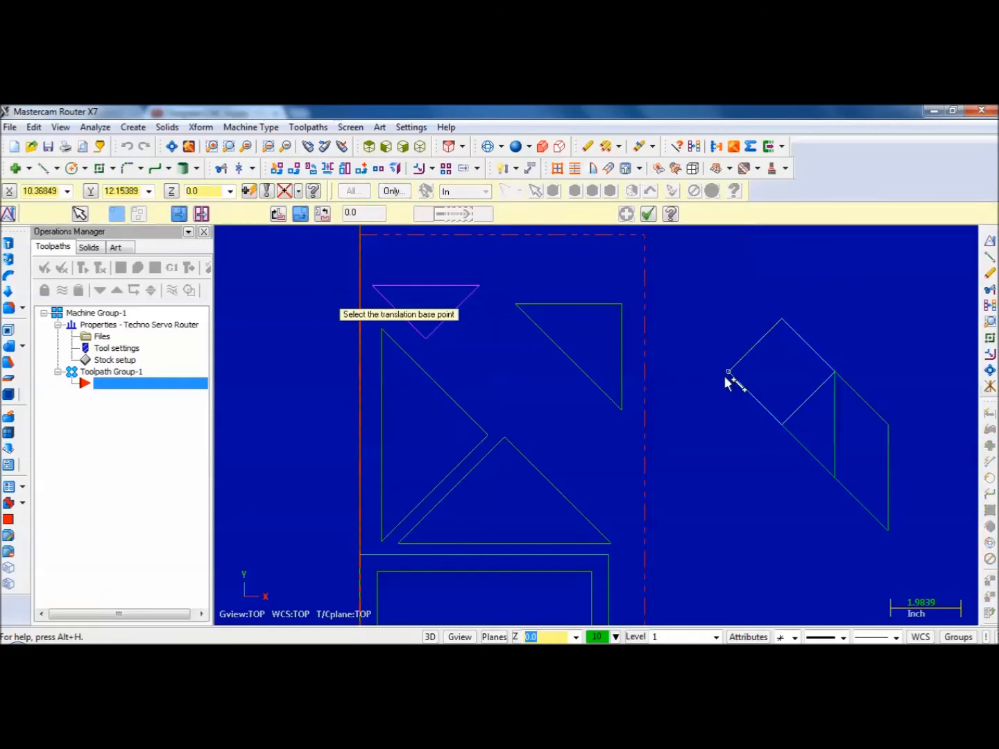
pyautogui.click(728, 372)
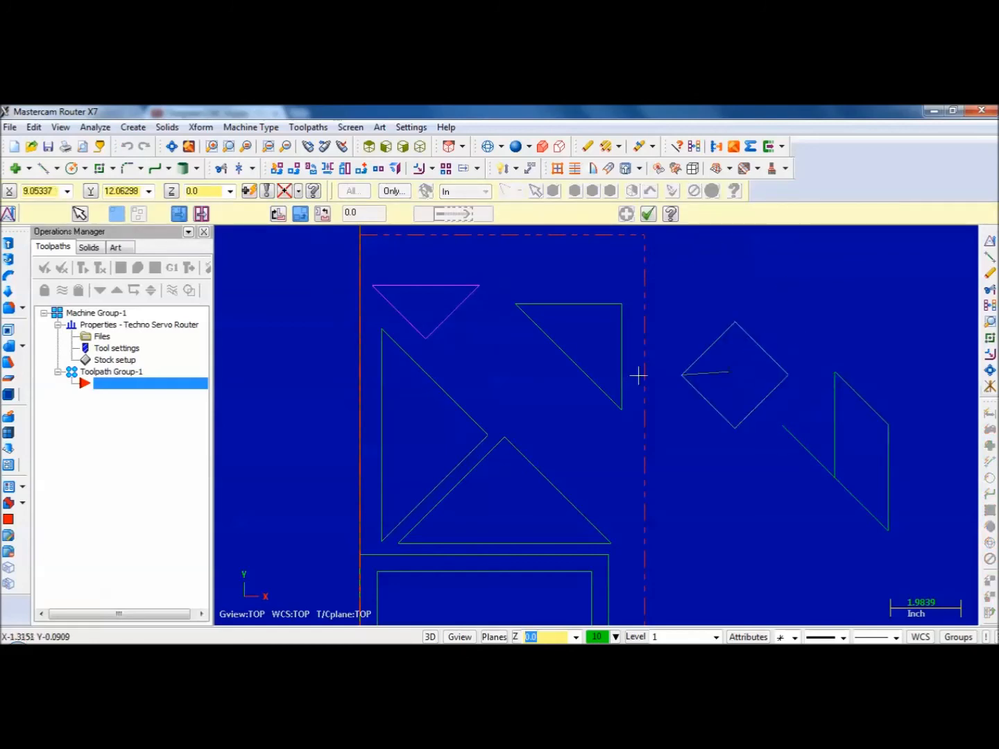
pyautogui.click(434, 354)
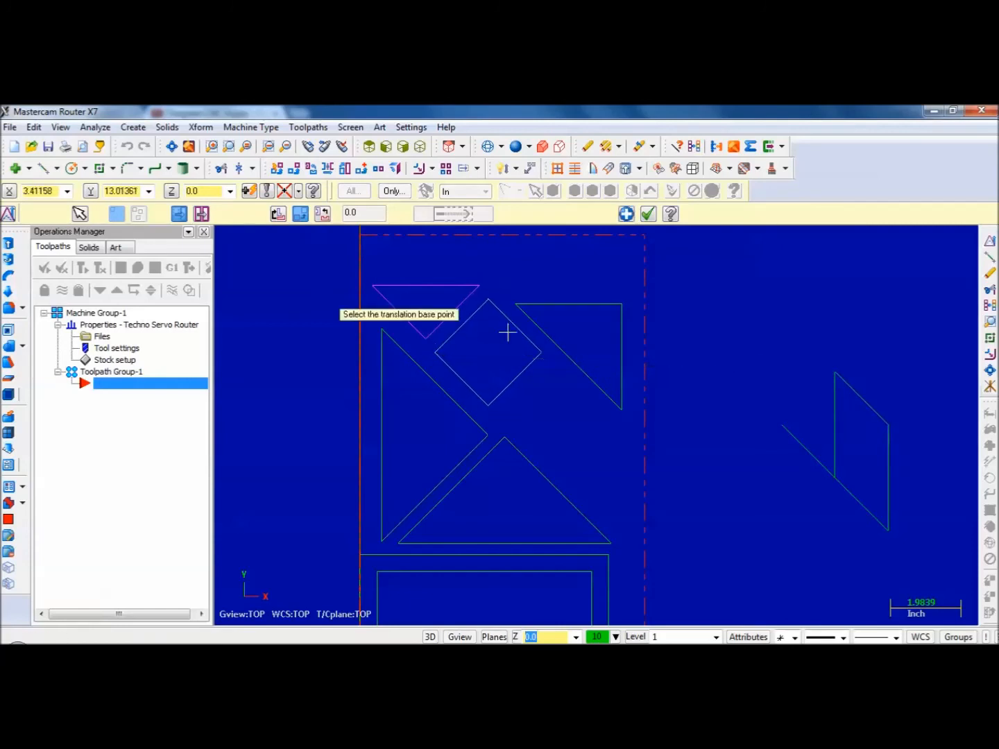
pyautogui.click(647, 215)
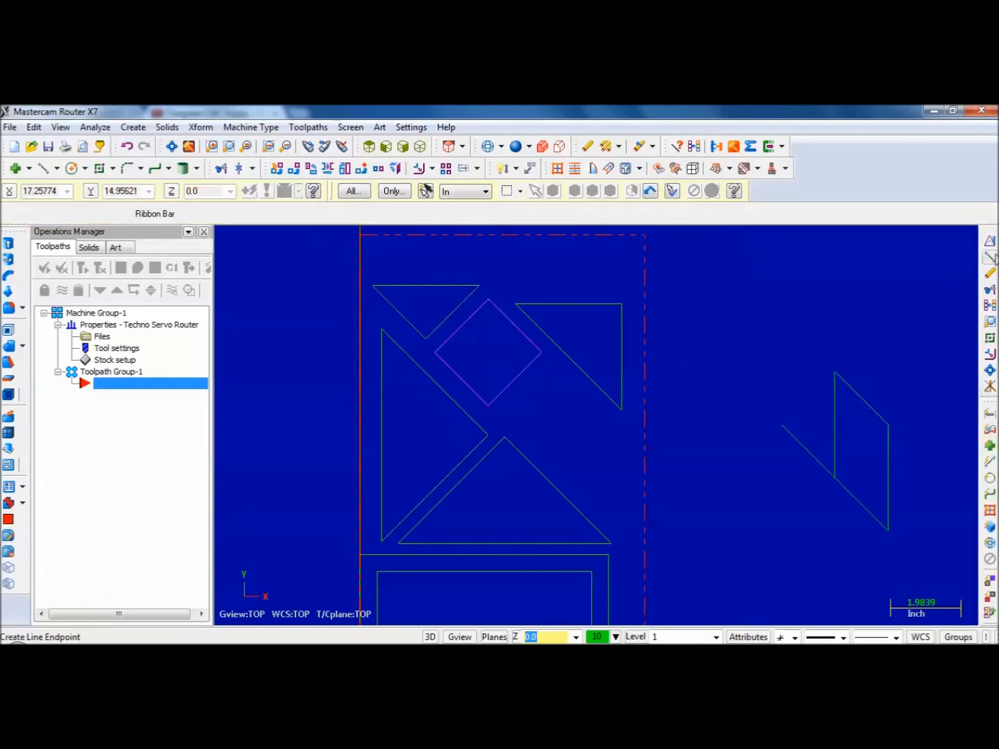
# - Redraw the missing slanted side of the second small triangle, from its top corner to its left corner
pyautogui.click(991, 257)
pyautogui.click(833, 374)
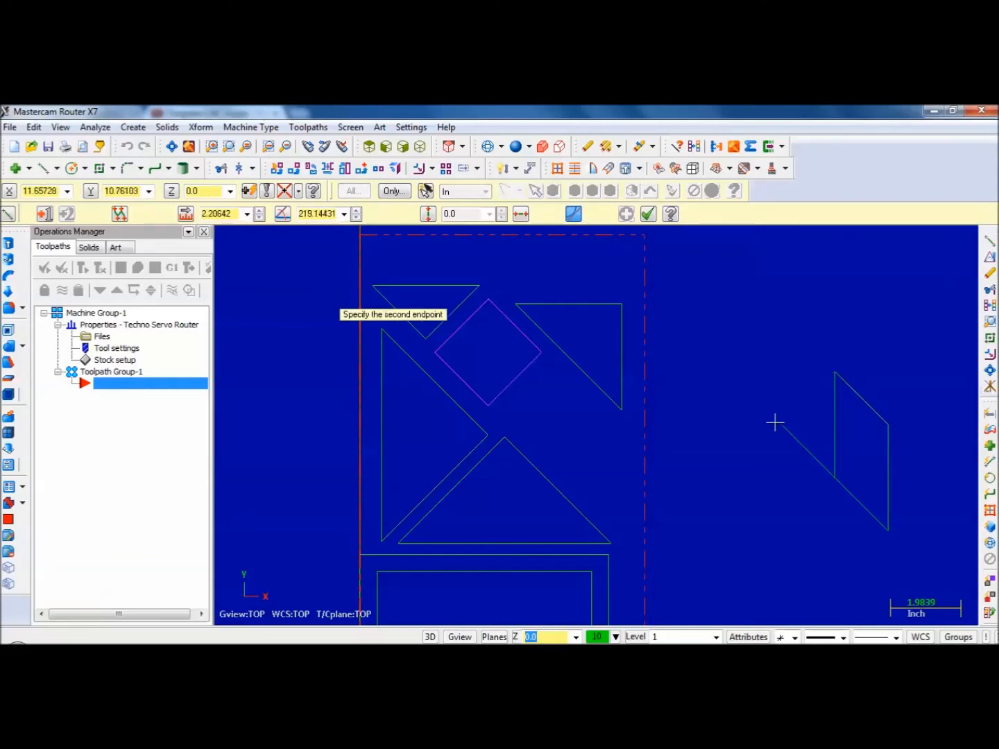
pyautogui.click(782, 425)
pyautogui.click(648, 216)
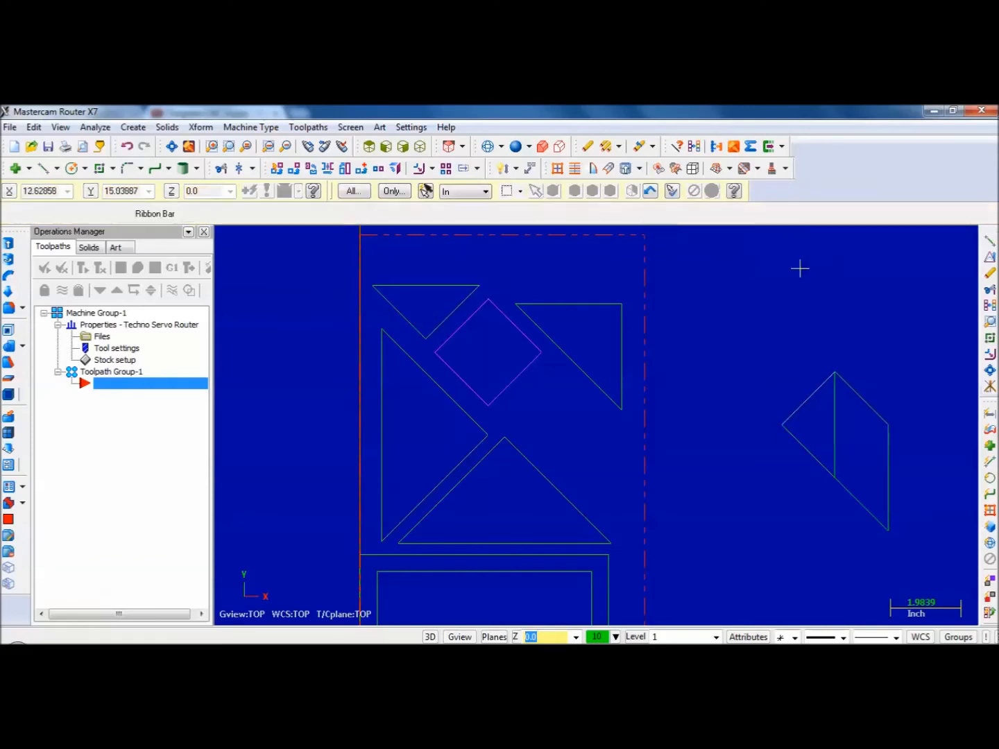
# - Move the second small triangle into the stock, below and right of the square, along the second large triangle's right slope
pyautogui.click(990, 258)
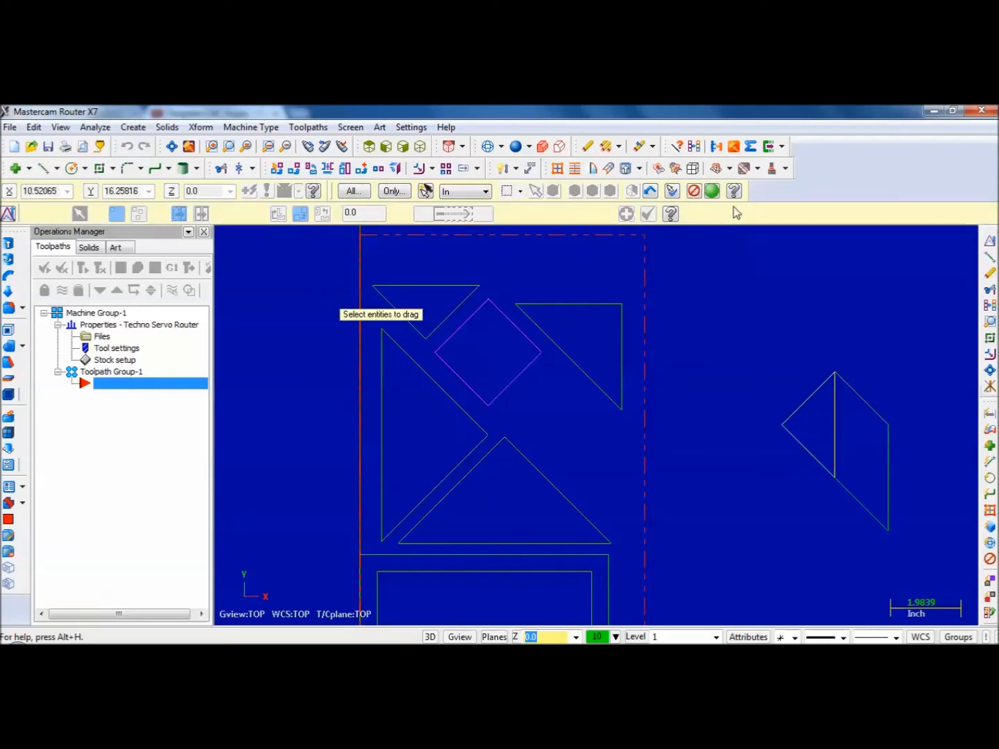
pyautogui.click(711, 193)
pyautogui.click(781, 426)
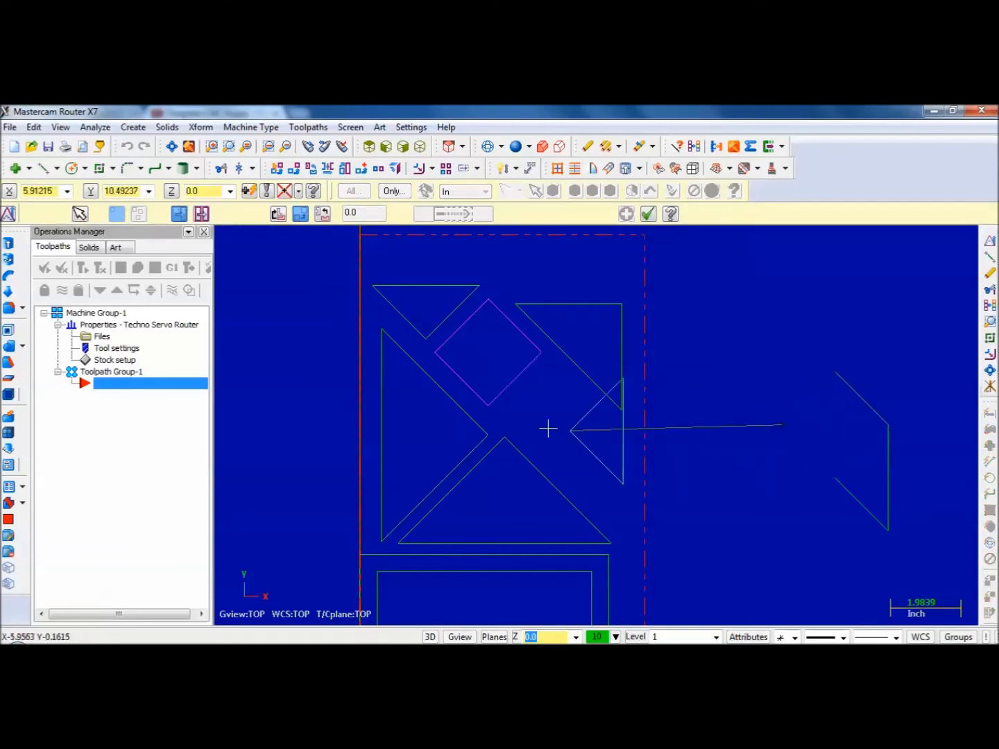
pyautogui.click(498, 415)
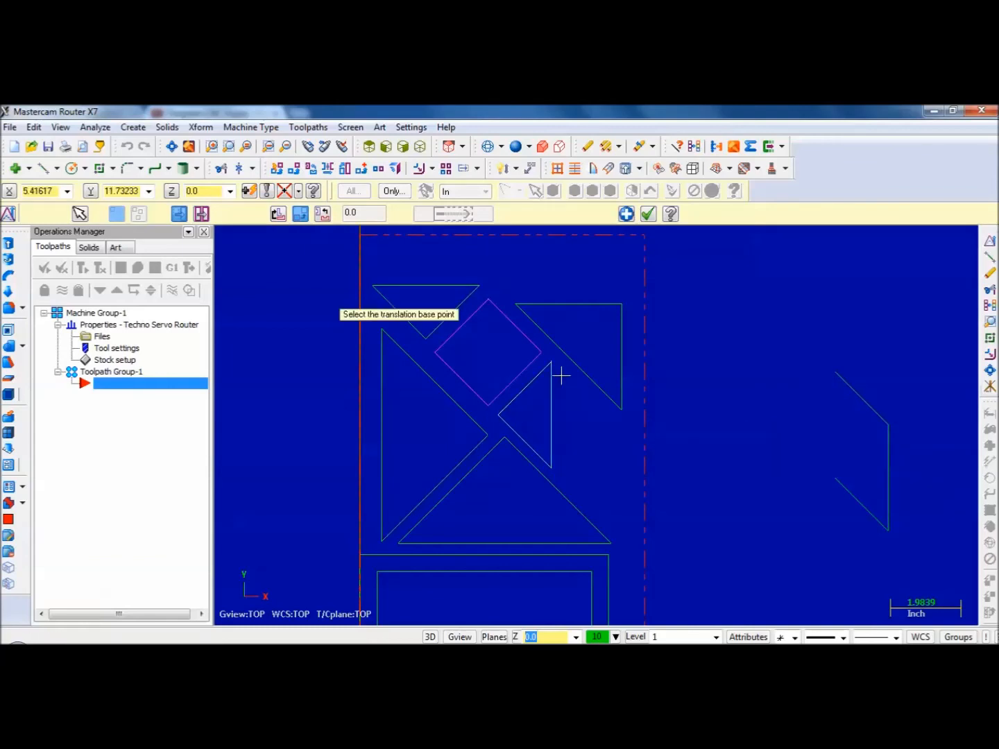
pyautogui.click(648, 215)
# - Close the parallelogram by drawing a vertical line between the left ends of its two slanted sides
pyautogui.click(990, 257)
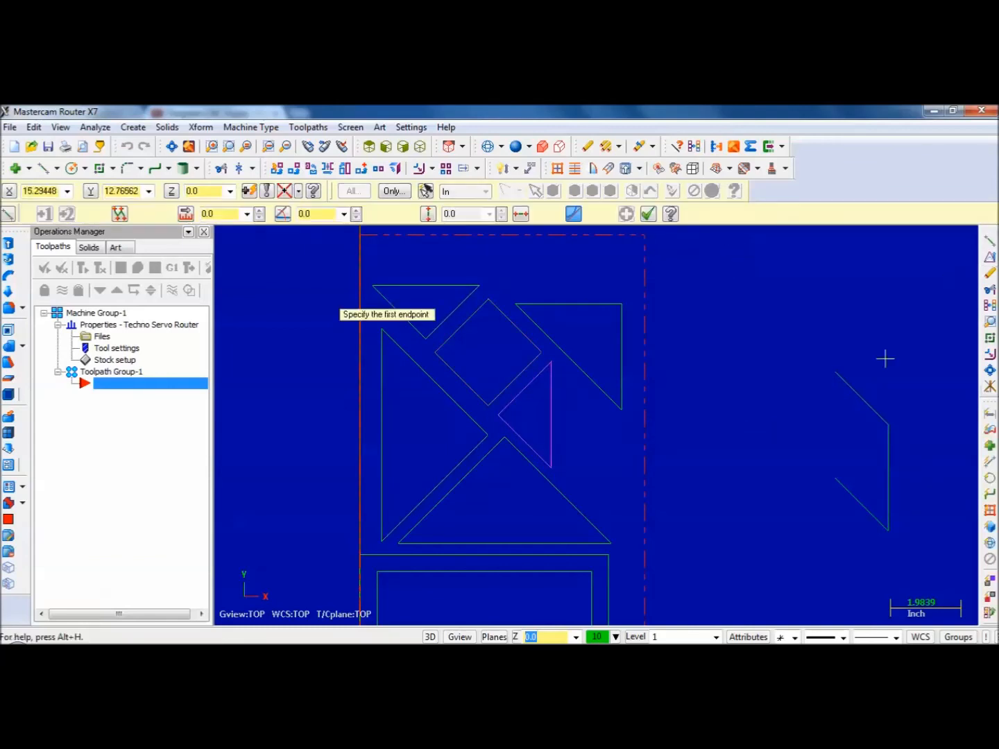
pyautogui.click(835, 373)
pyautogui.click(834, 479)
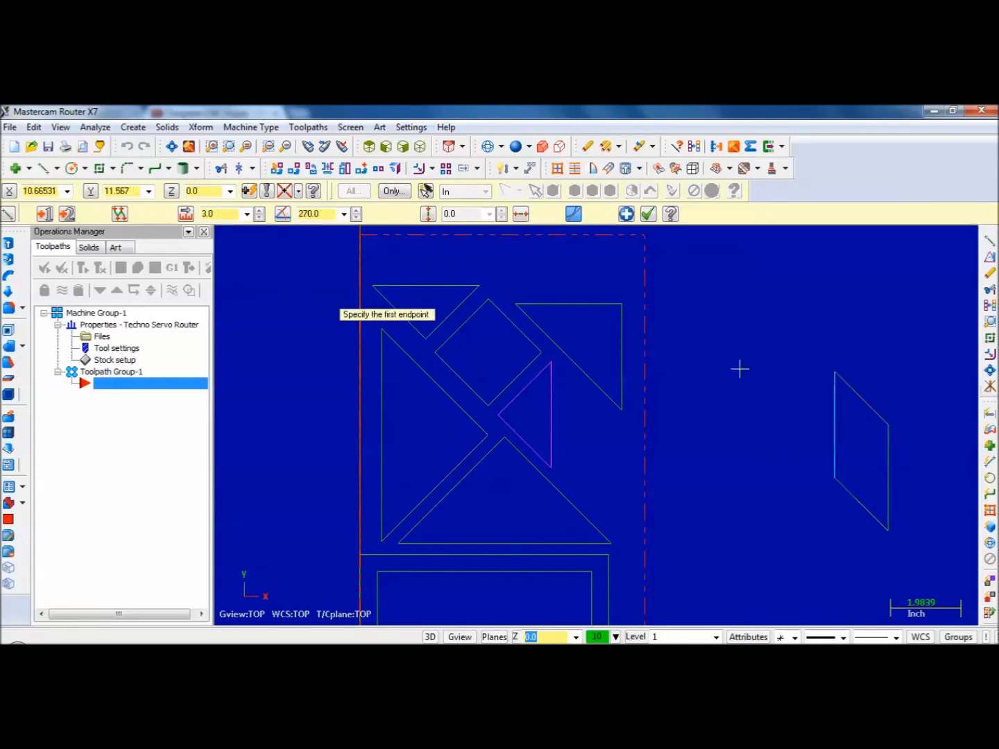
pyautogui.click(649, 215)
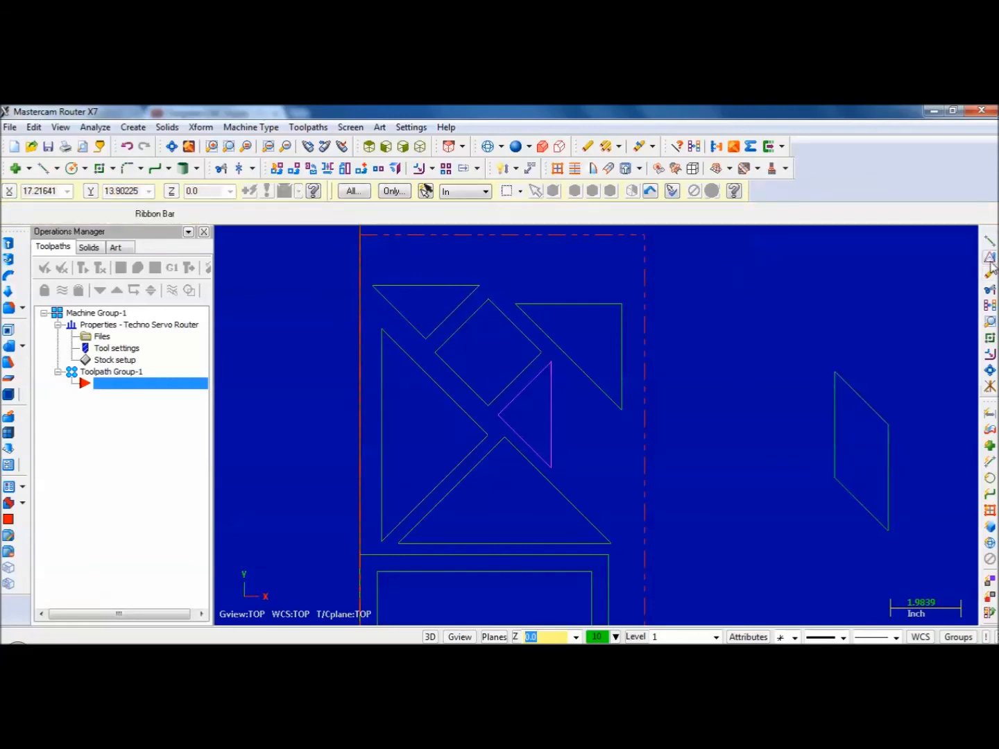
# - Move the complete parallelogram into the stock, right of the second small triangle and below the medium triangle
pyautogui.click(990, 260)
pyautogui.click(847, 385)
pyautogui.click(834, 424)
pyautogui.click(843, 485)
pyautogui.click(889, 470)
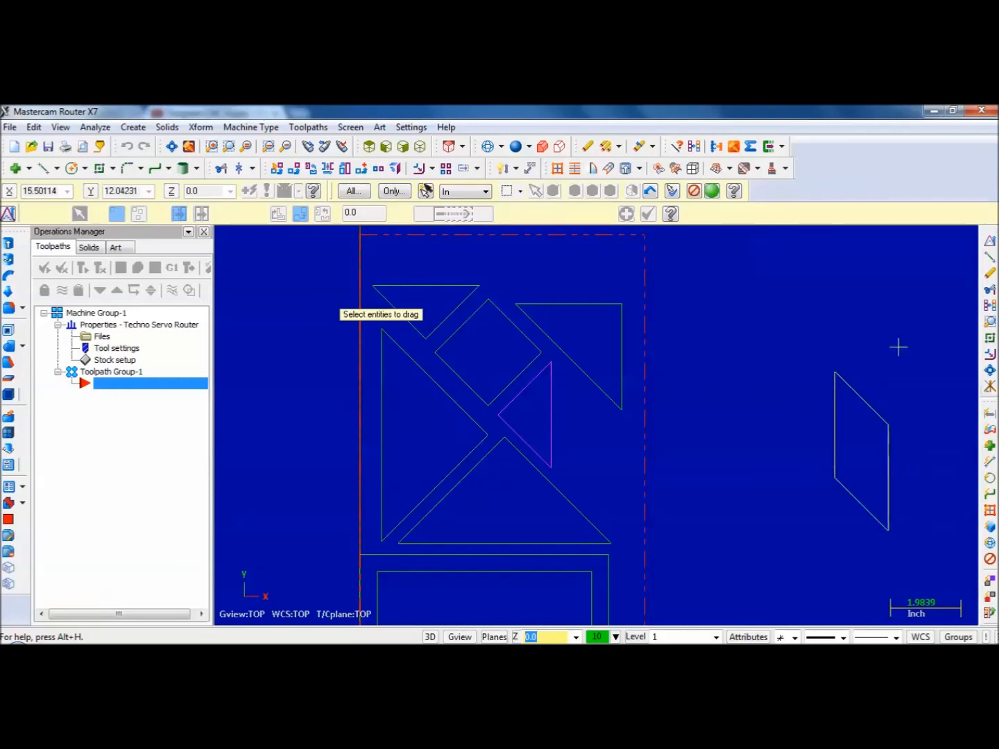
pyautogui.click(712, 191)
pyautogui.click(834, 375)
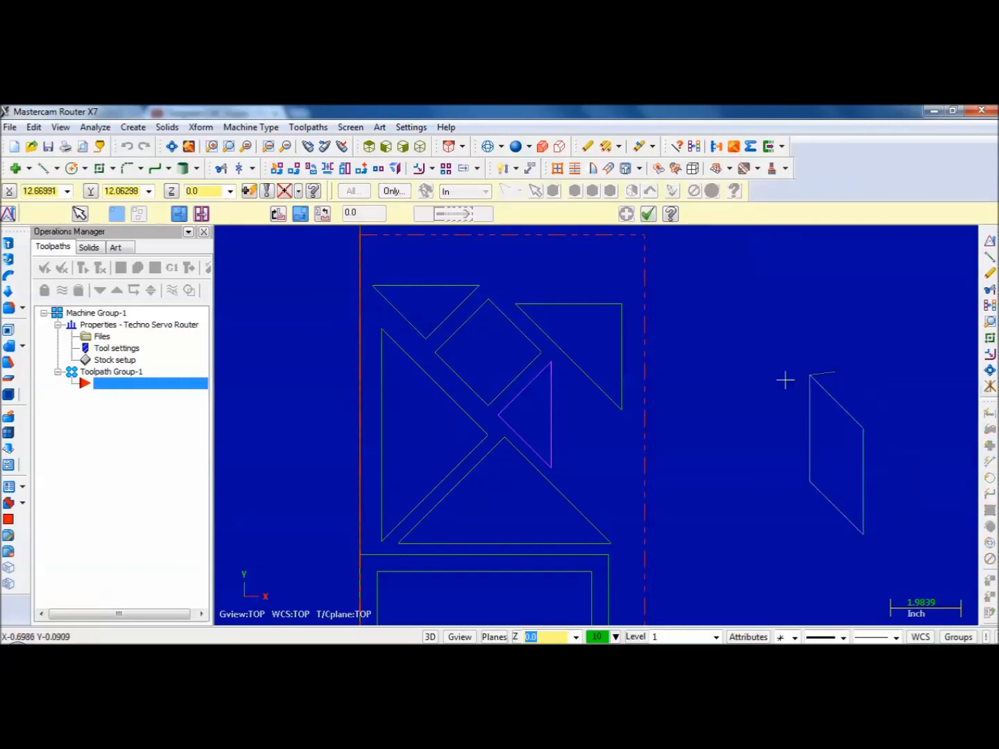
pyautogui.click(569, 375)
pyautogui.click(646, 216)
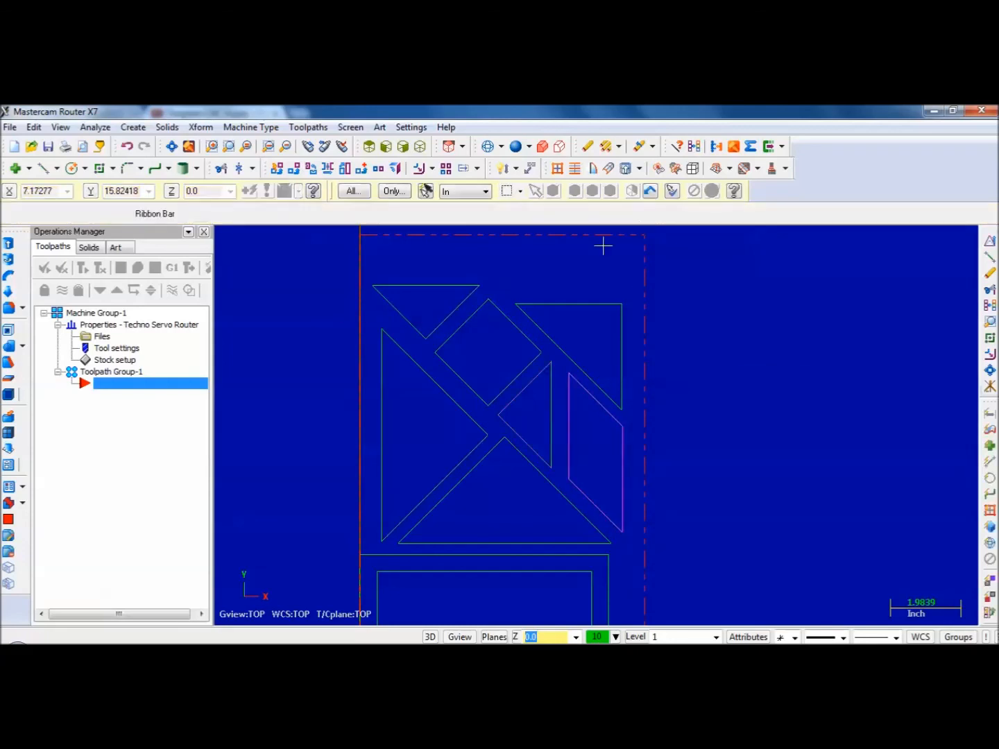
# - Move the medium triangle about 0.4 inch left and 0.95 inch up, away from the parallelogram, and clear the transform result colors
pyautogui.click(991, 241)
pyautogui.click(569, 305)
pyautogui.click(561, 338)
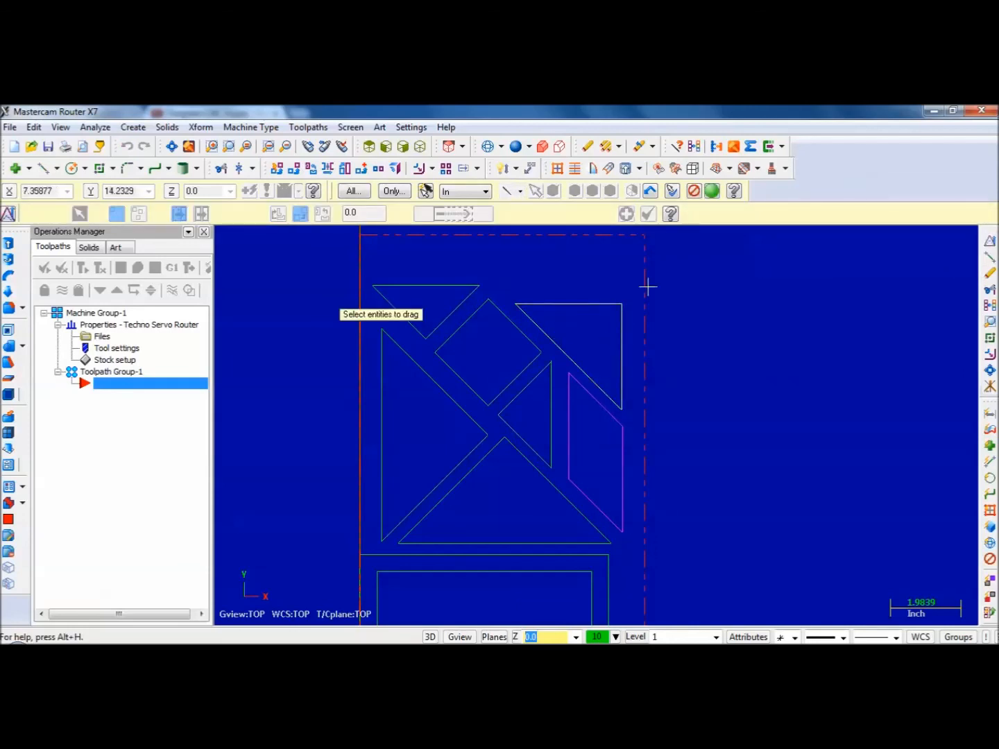
pyautogui.click(712, 191)
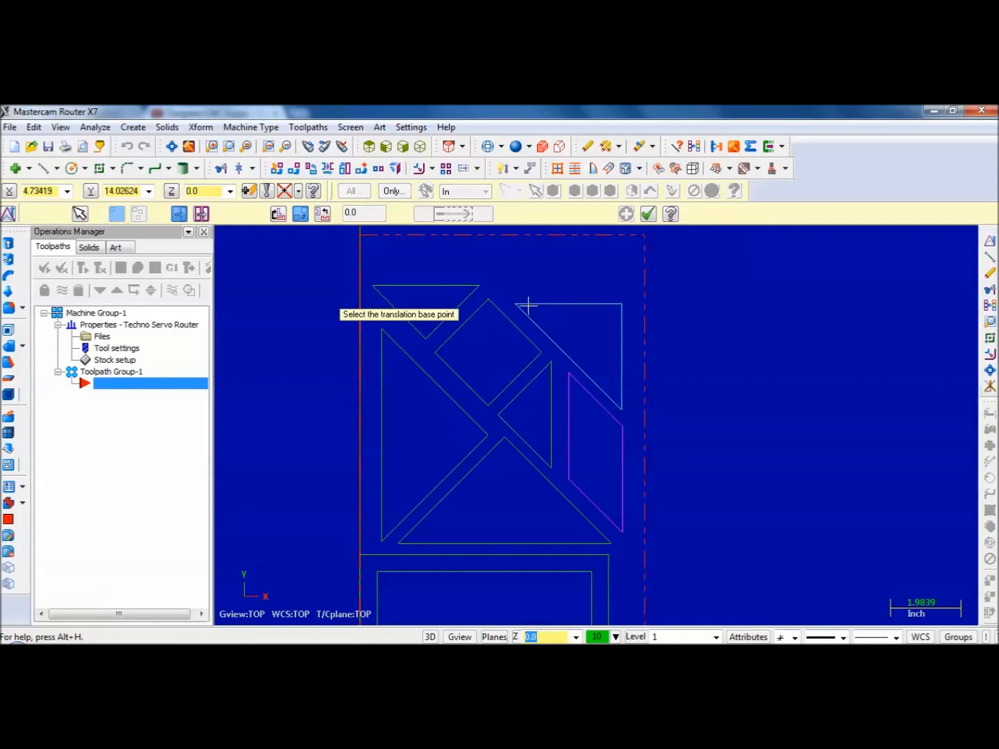
pyautogui.click(515, 304)
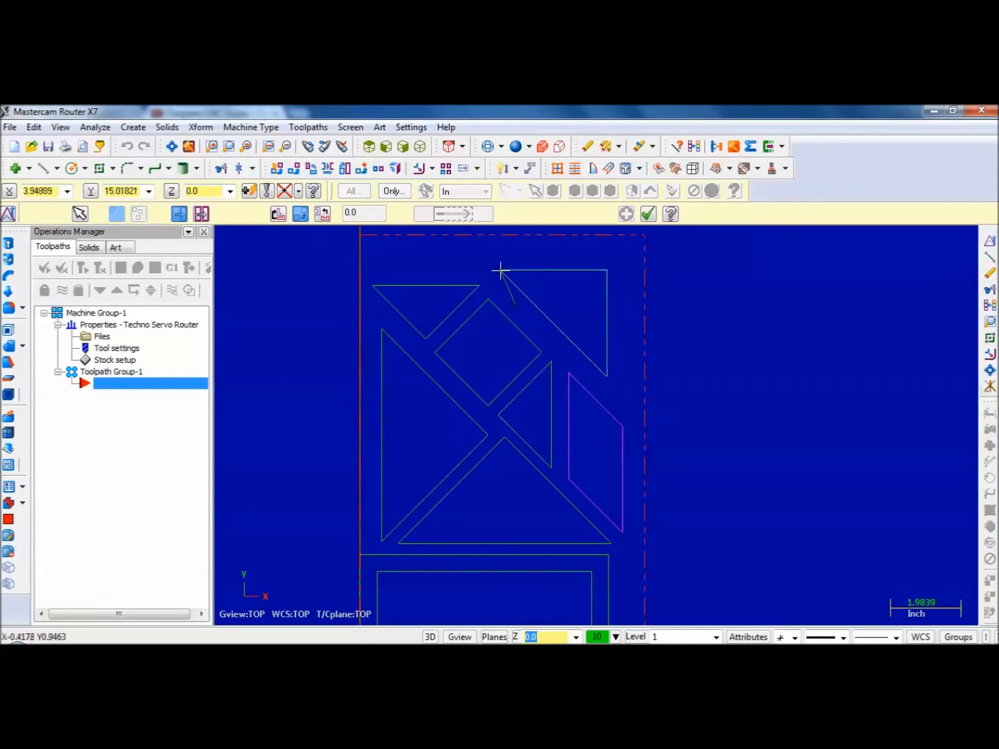
pyautogui.click(500, 270)
pyautogui.click(648, 216)
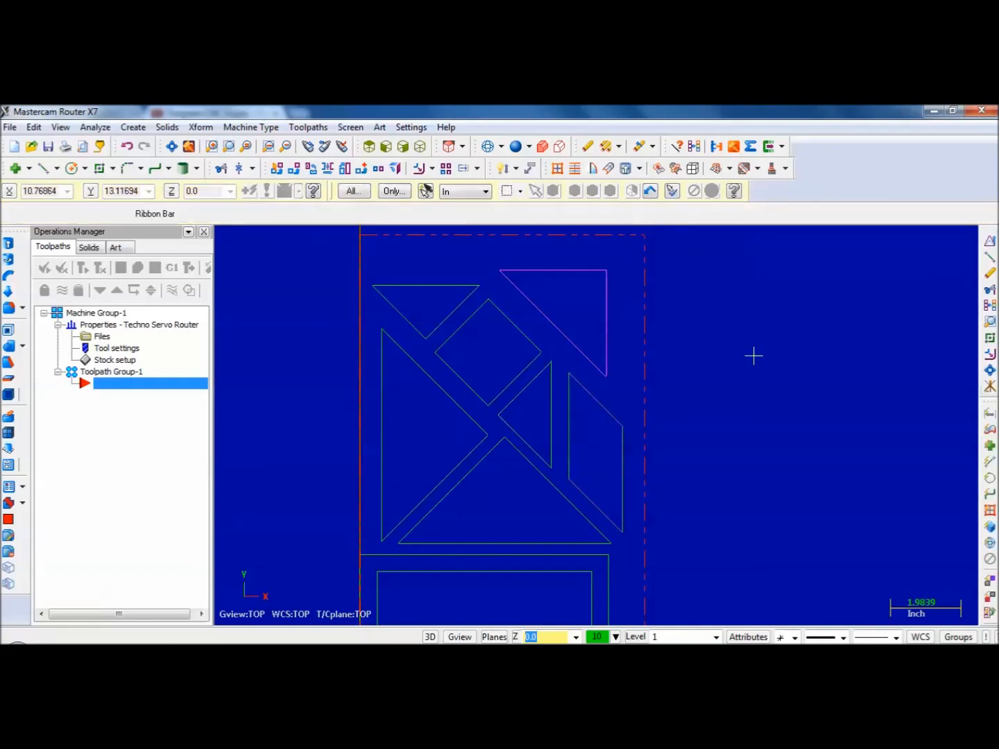
pyautogui.click(695, 150)
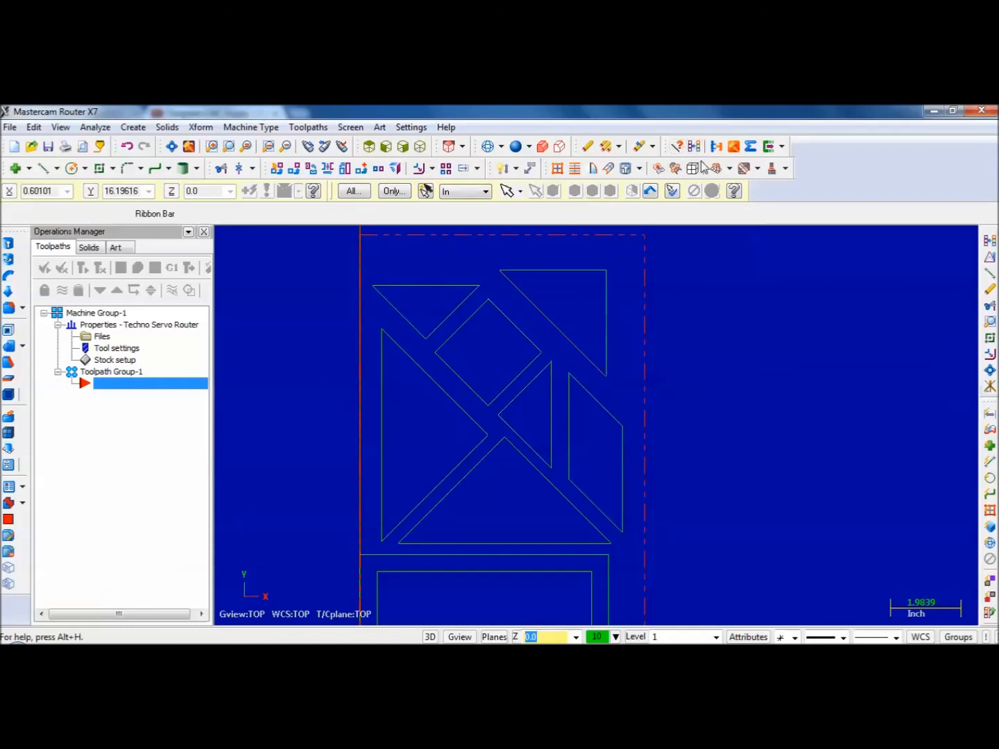
# - Move both squares of the tray together about 0.6 inch right and slightly up, clear of the stock's left edge
pyautogui.scroll(-3, 747, 336)
pyautogui.scroll(-4, 747, 336)
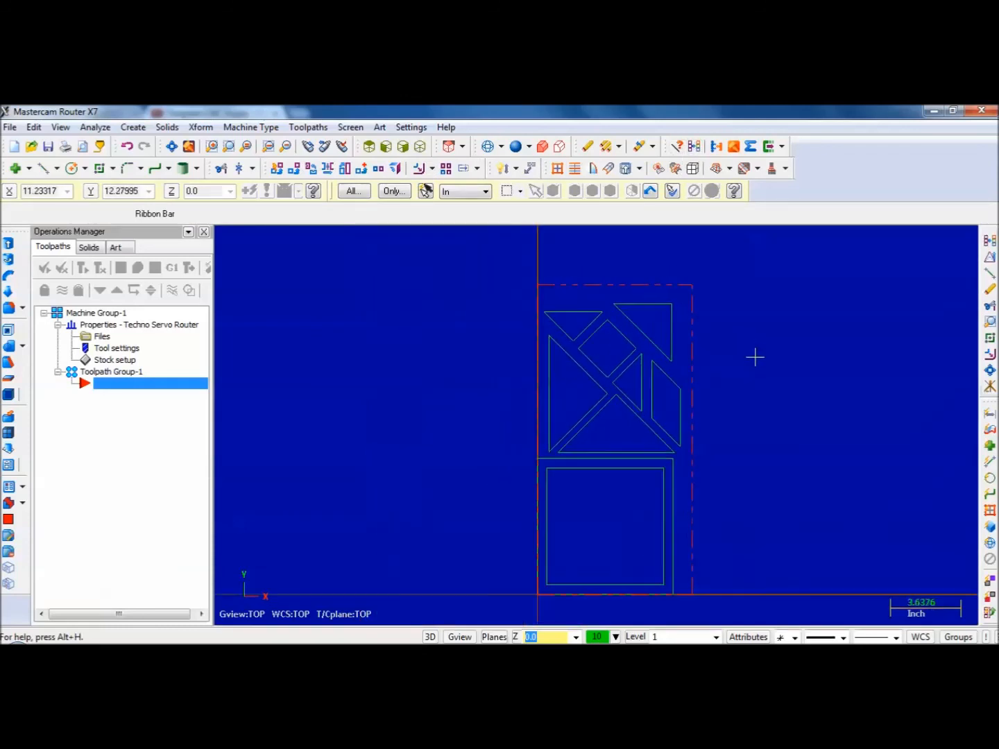
pyautogui.scroll(-1, 755, 357)
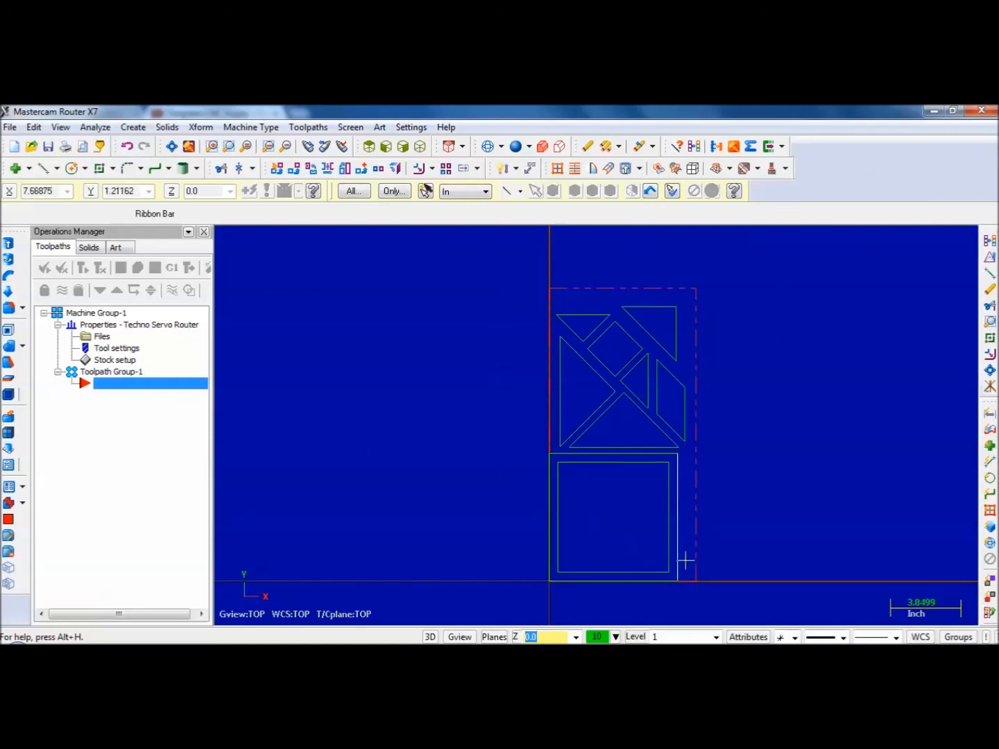
pyautogui.click(990, 257)
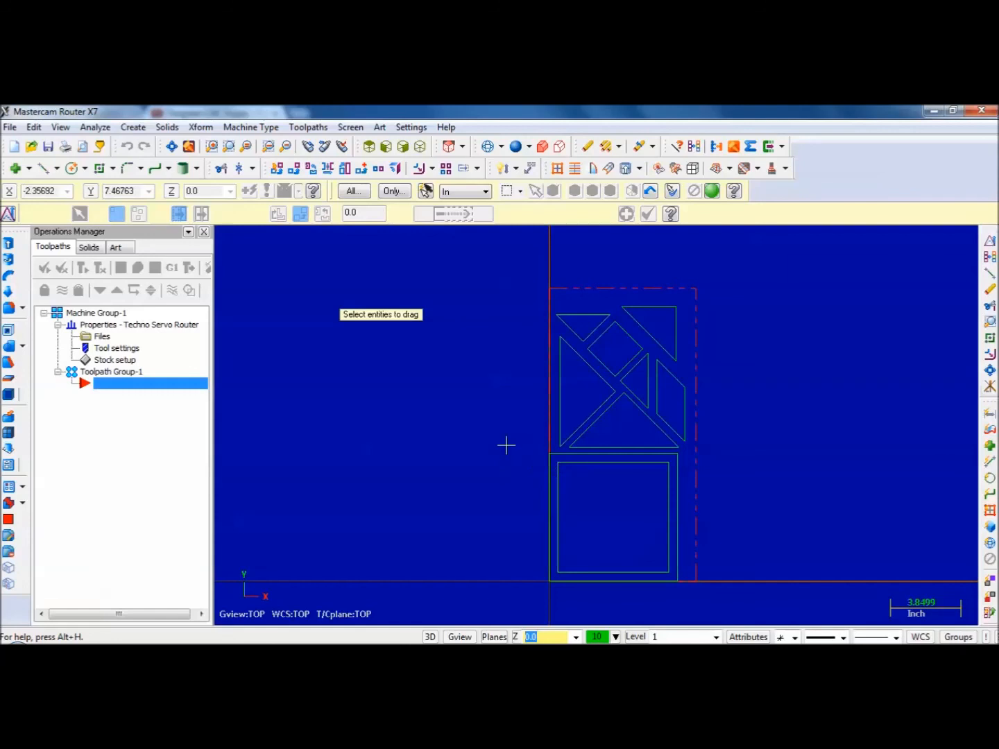
pyautogui.click(552, 468)
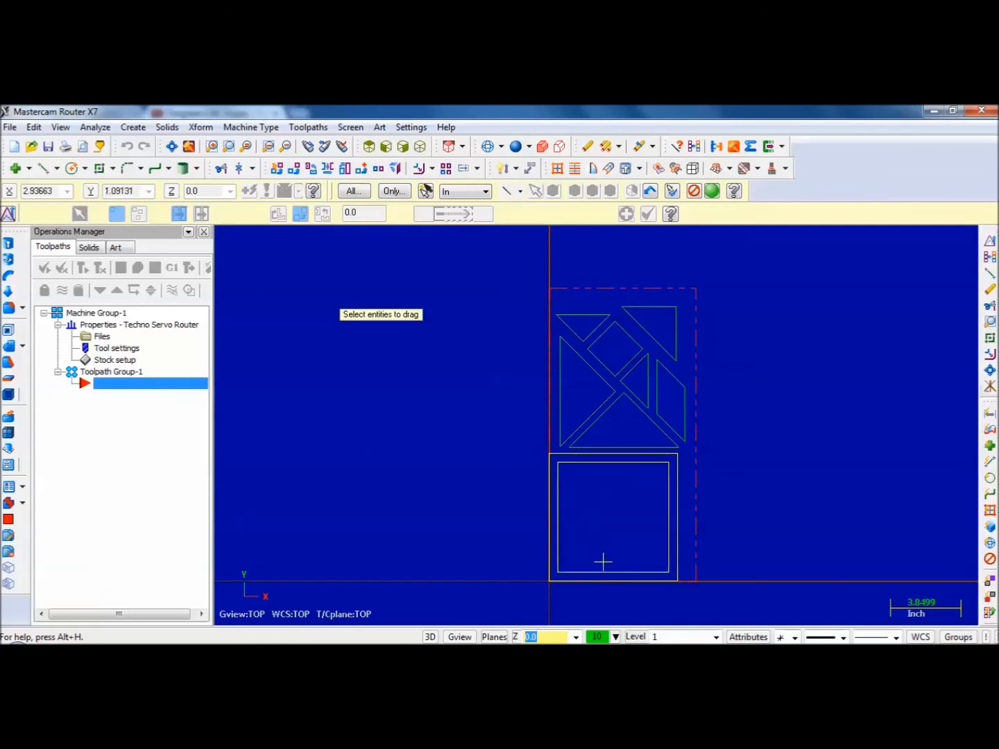
pyautogui.click(712, 191)
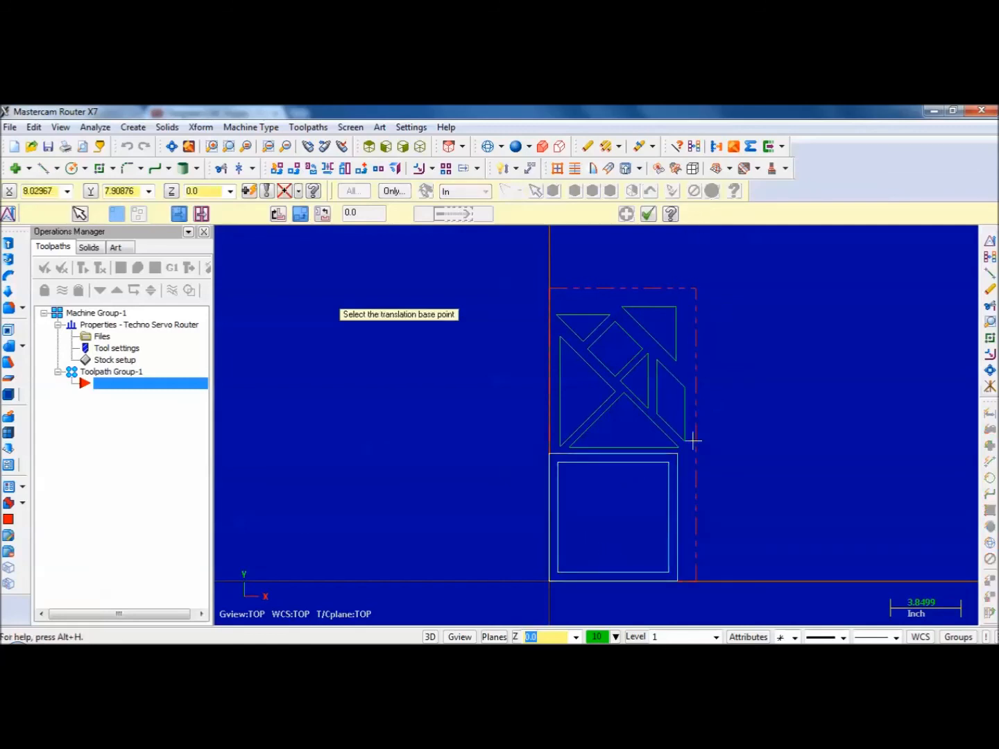
pyautogui.click(678, 455)
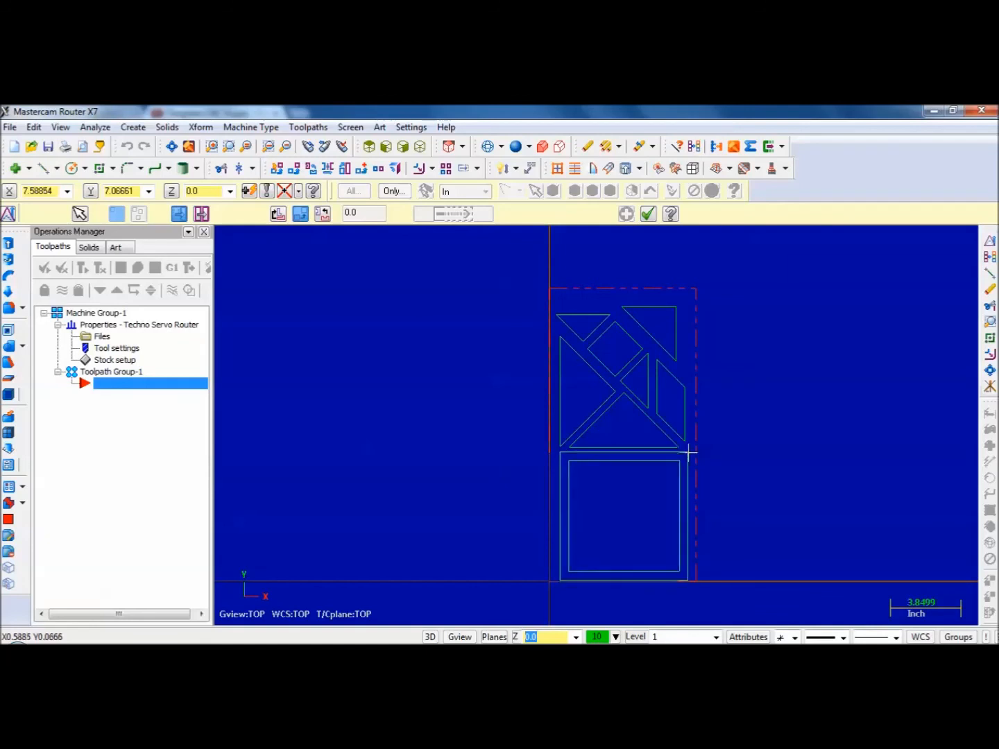
pyautogui.click(752, 440)
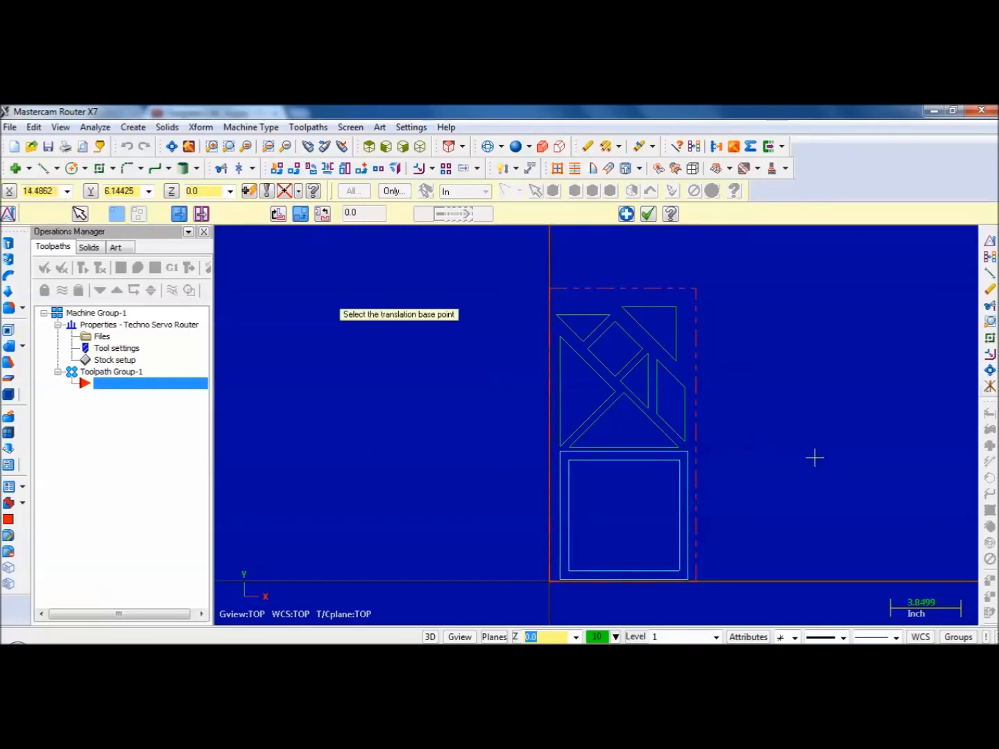
pyautogui.press('Return')
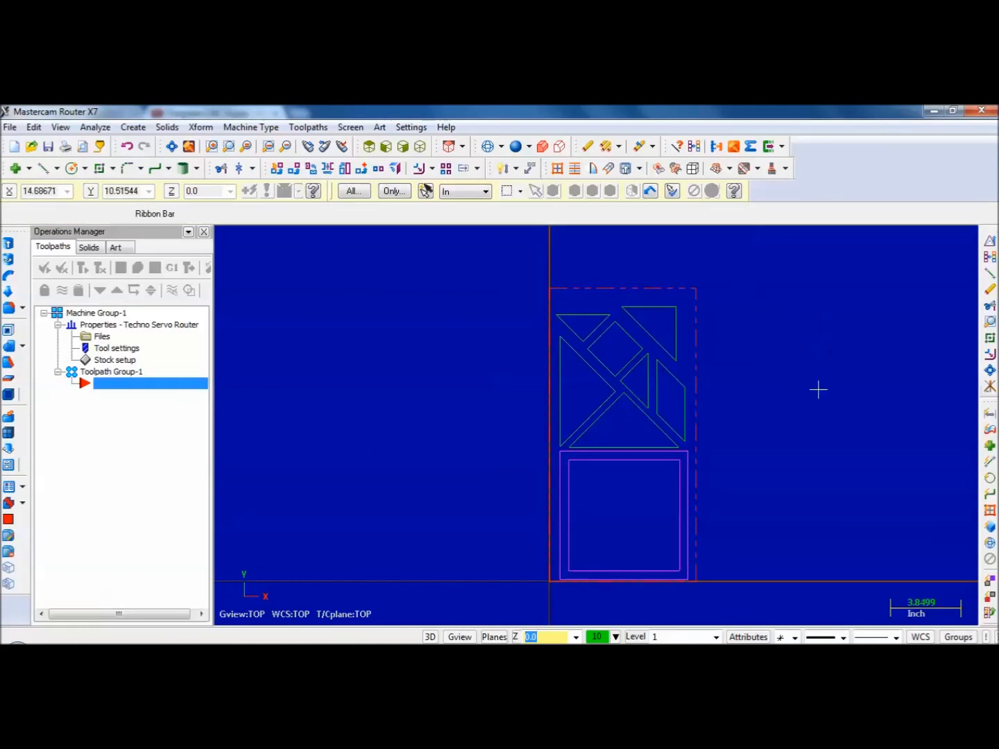